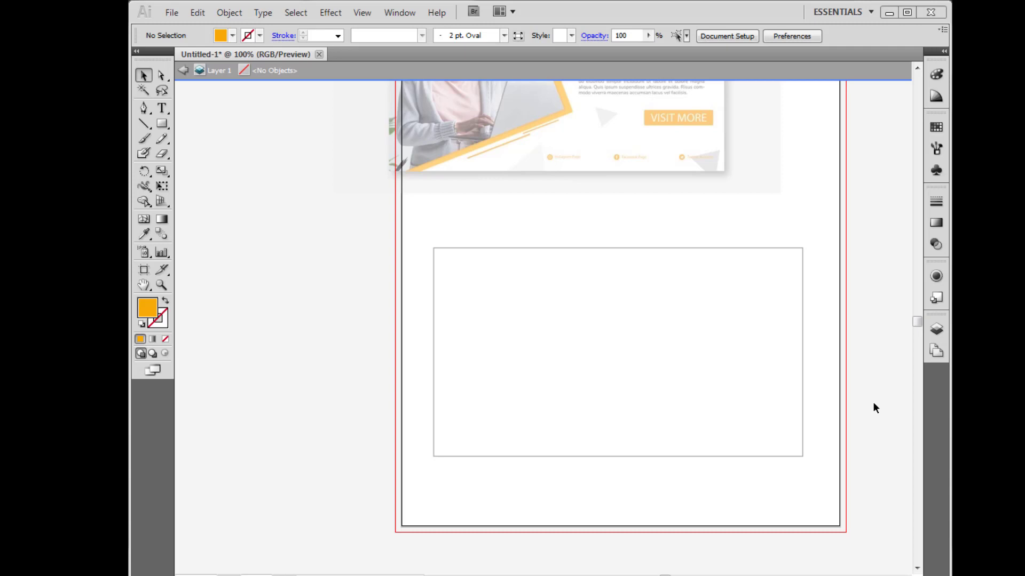
Exit isolation mode and move the reference banner right and down, above the empty frame
left_click(916, 68)
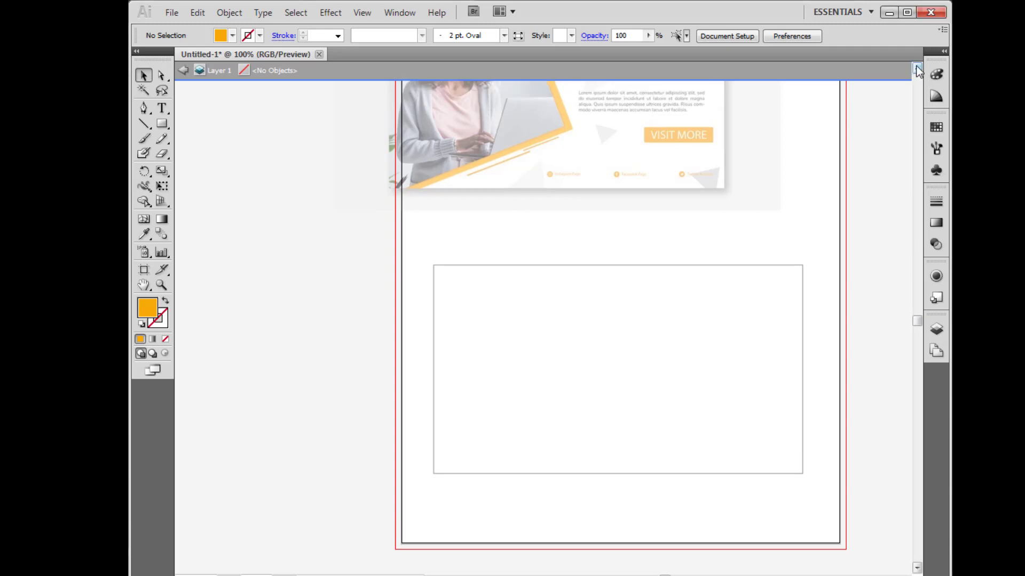
double_click(825, 217)
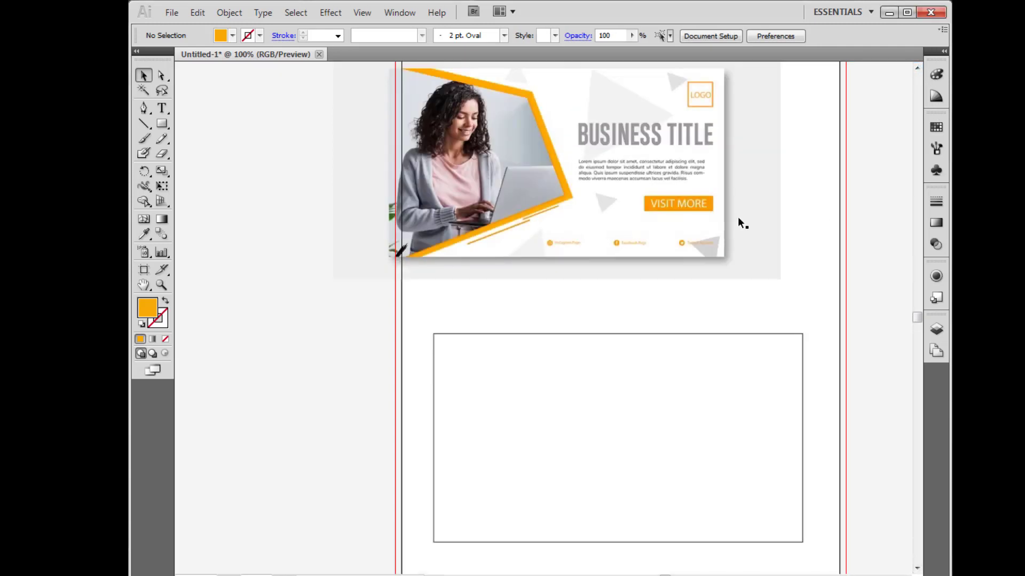
left_click_drag(671, 218, 725, 257)
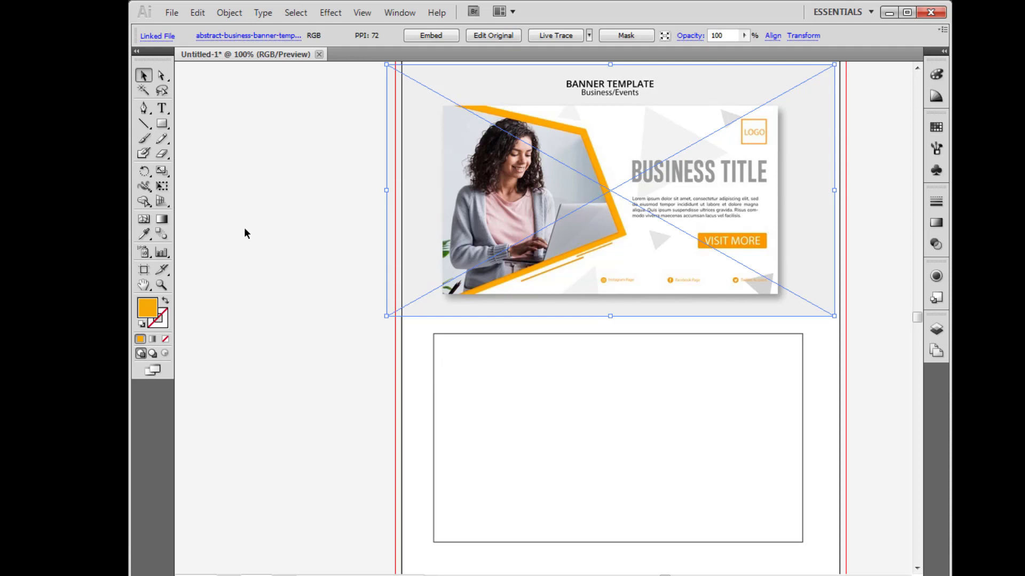
Pen-draw a closed six-corner orange polygon across the left part of the empty rectangle
left_click(144, 109)
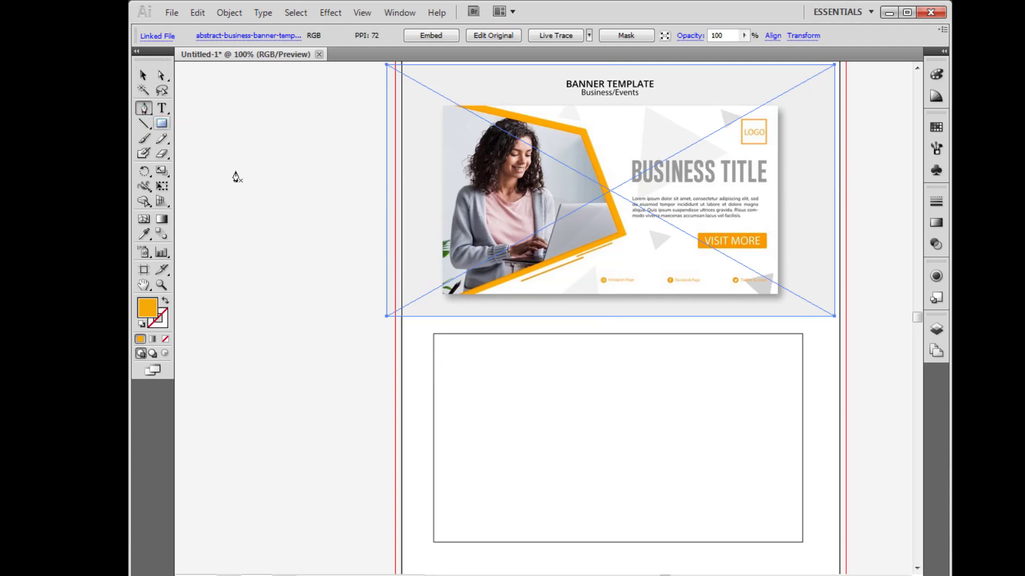
left_click(457, 335)
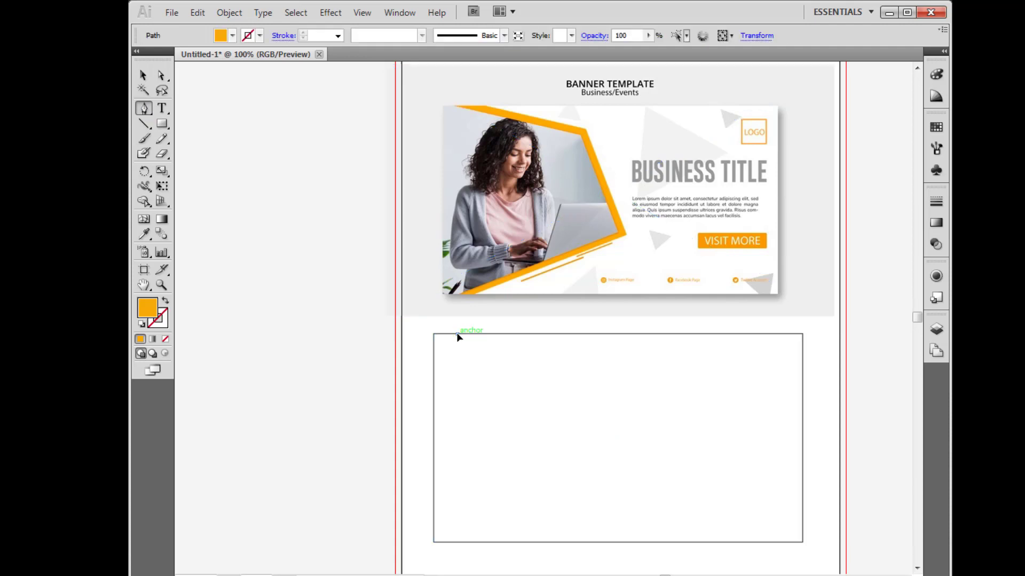
left_click(568, 361)
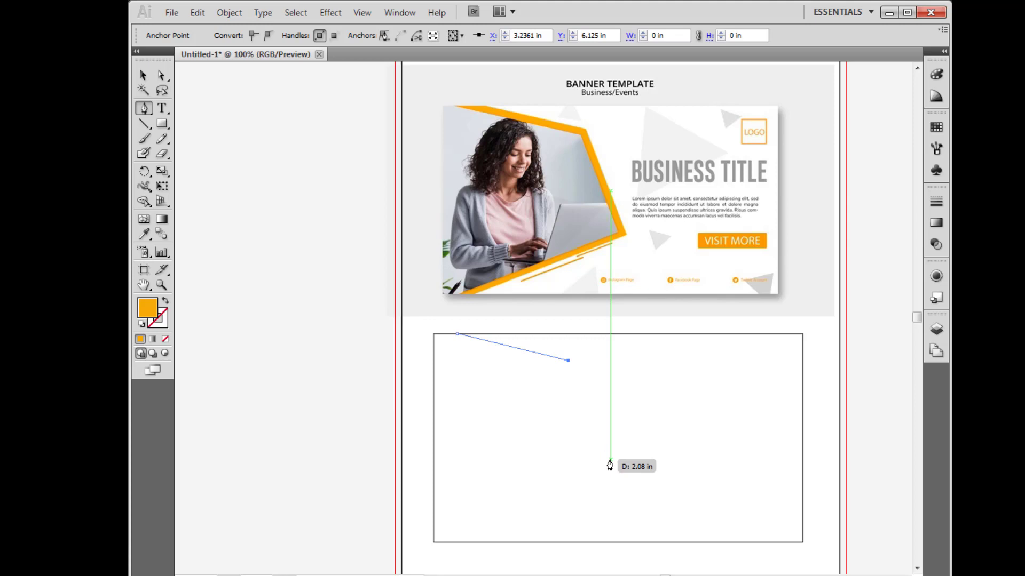
left_click(610, 461)
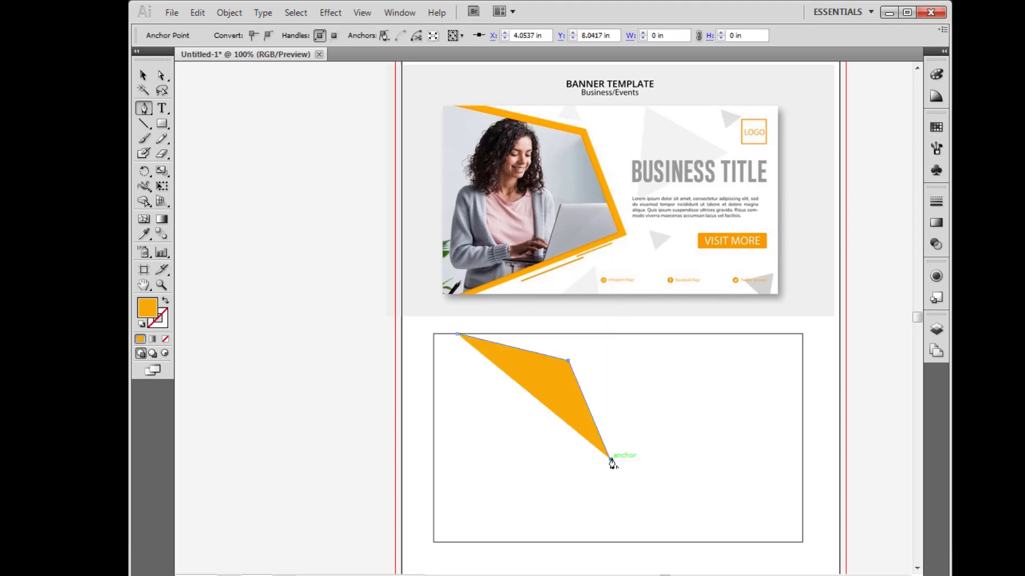
left_click(462, 542)
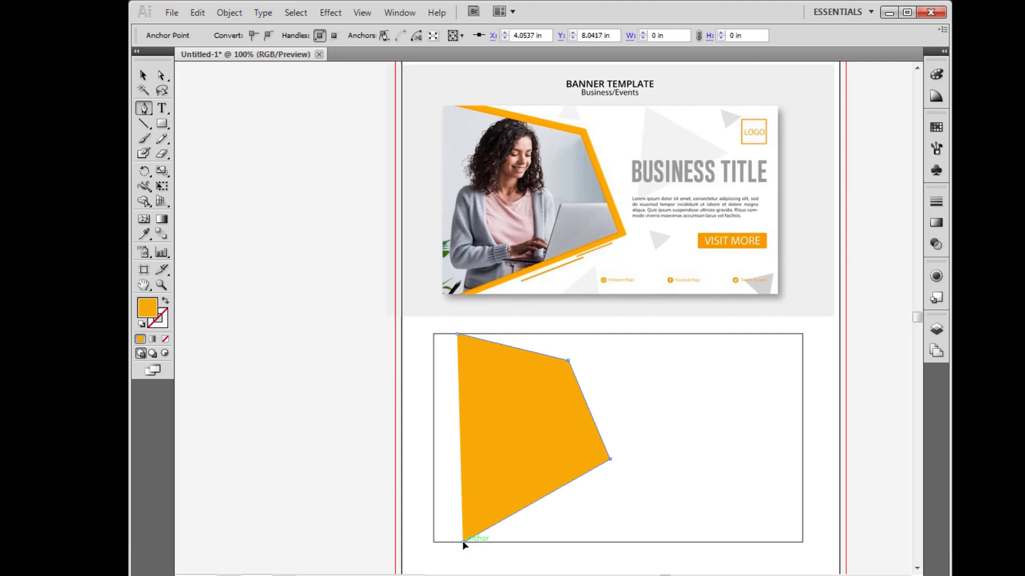
left_click(434, 542)
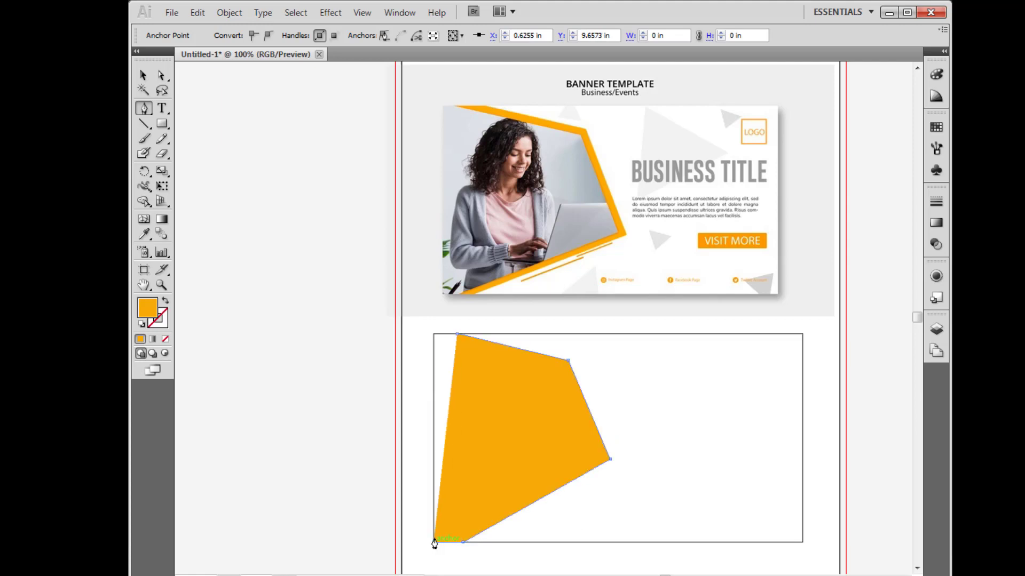
left_click(434, 335)
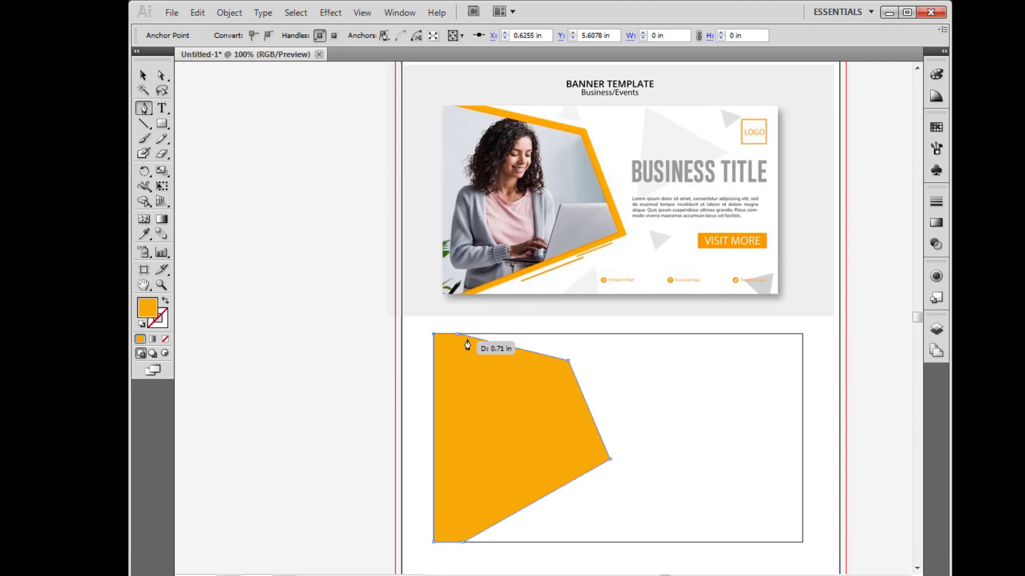
left_click(458, 334)
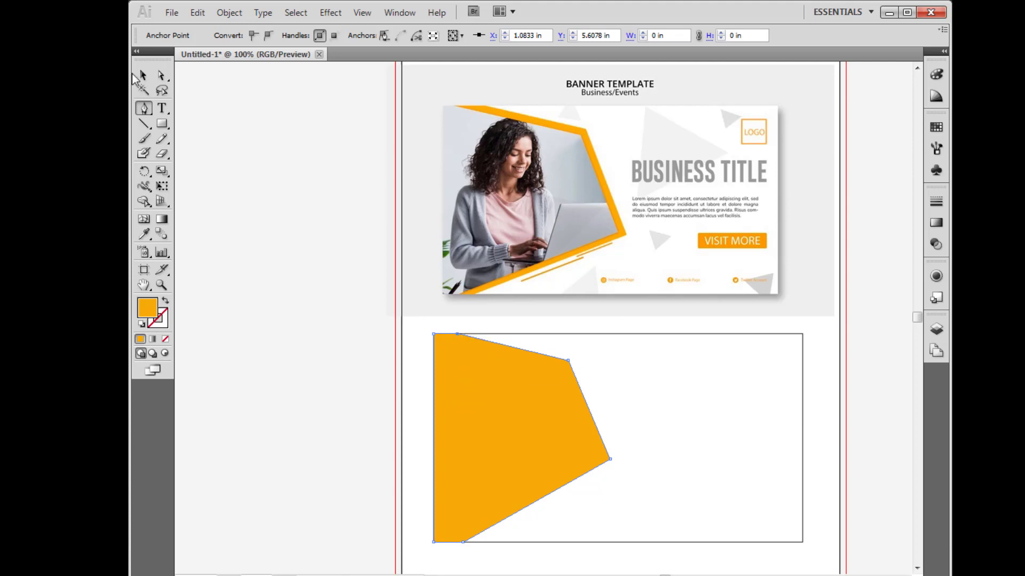
left_click(143, 77)
left_click(290, 201)
Zoom in around the orange polygon, then deselect it
left_click(567, 427)
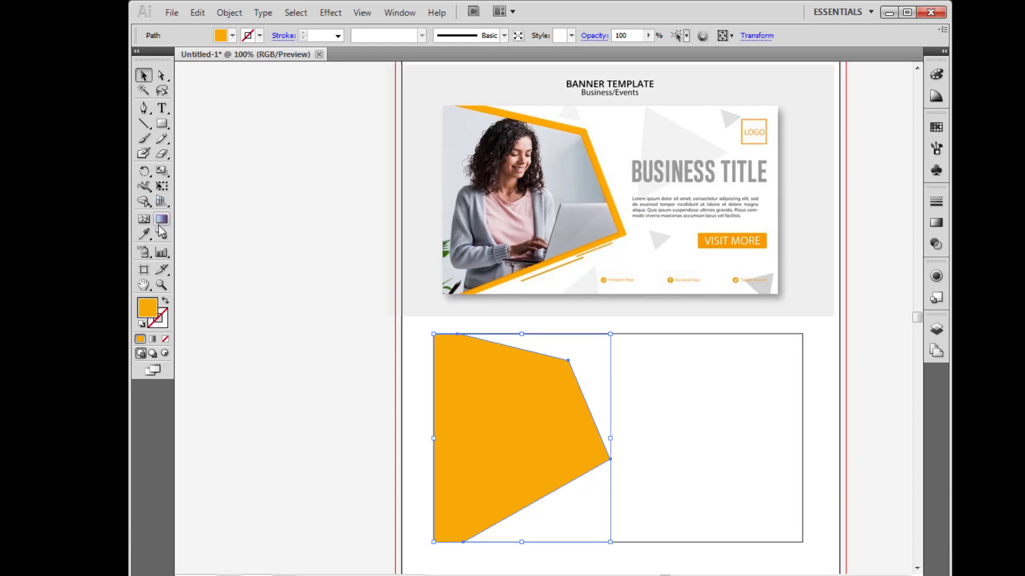
left_click(161, 285)
left_click_drag(403, 323, 638, 549)
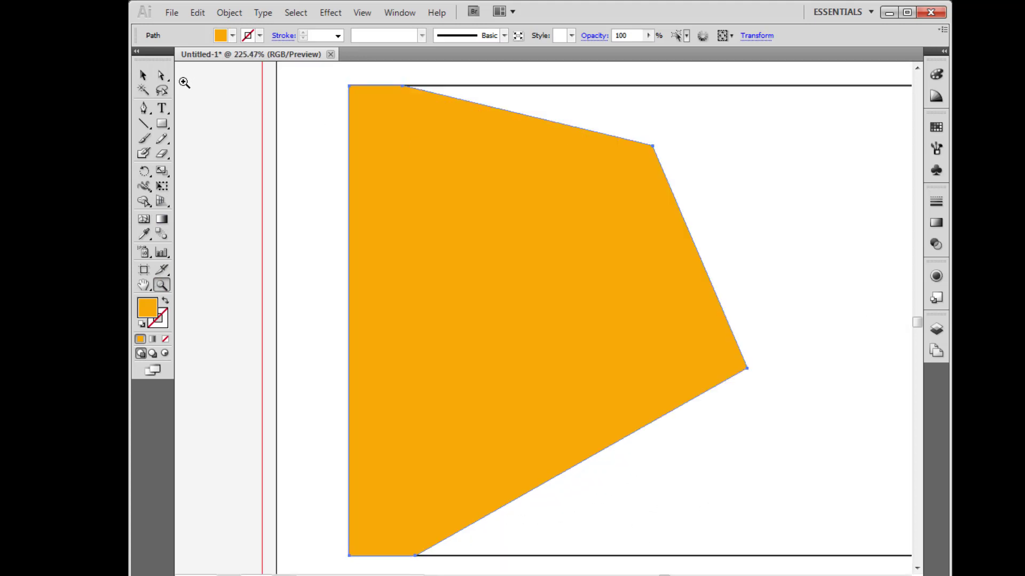
left_click(143, 75)
left_click(316, 153)
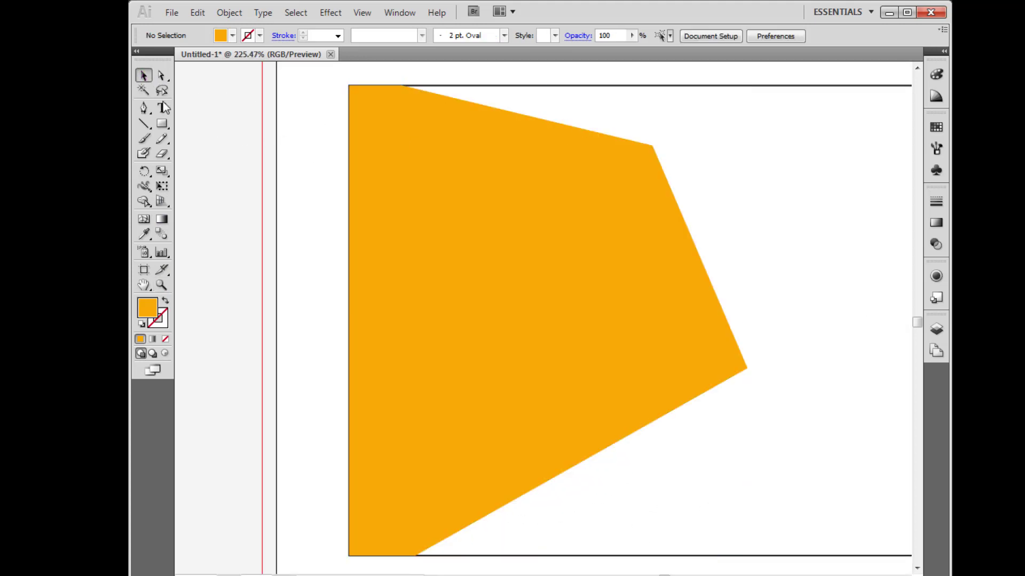
Set the Pen tool's fill to None and stroke to white
left_click(143, 108)
left_click(232, 36)
left_click(133, 50)
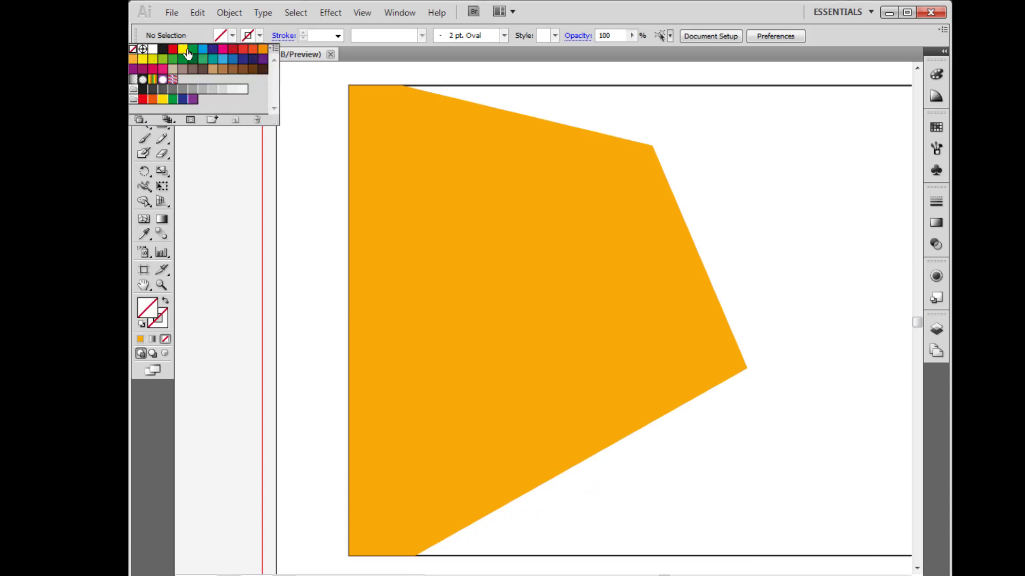
left_click(260, 36)
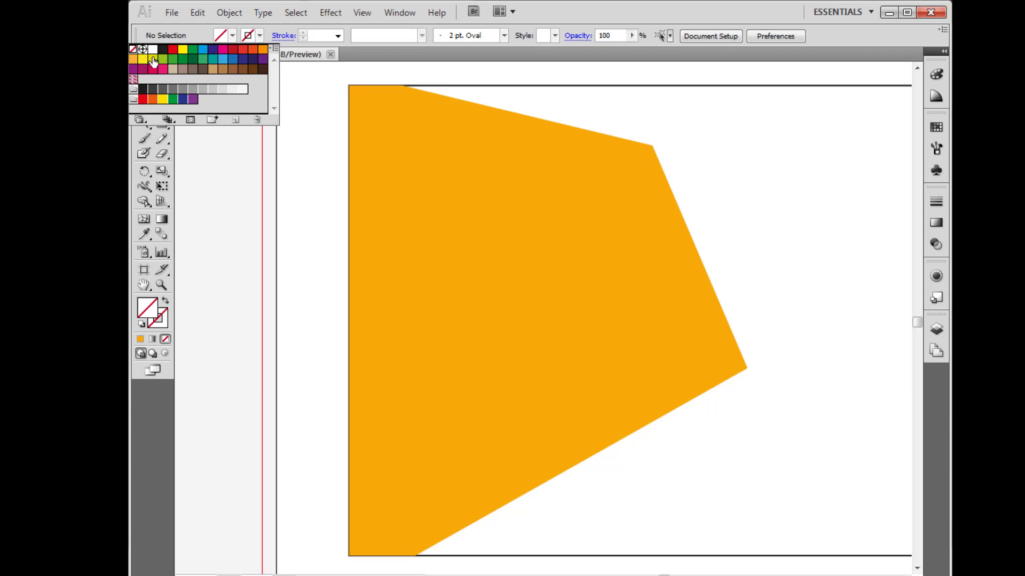
left_click(153, 49)
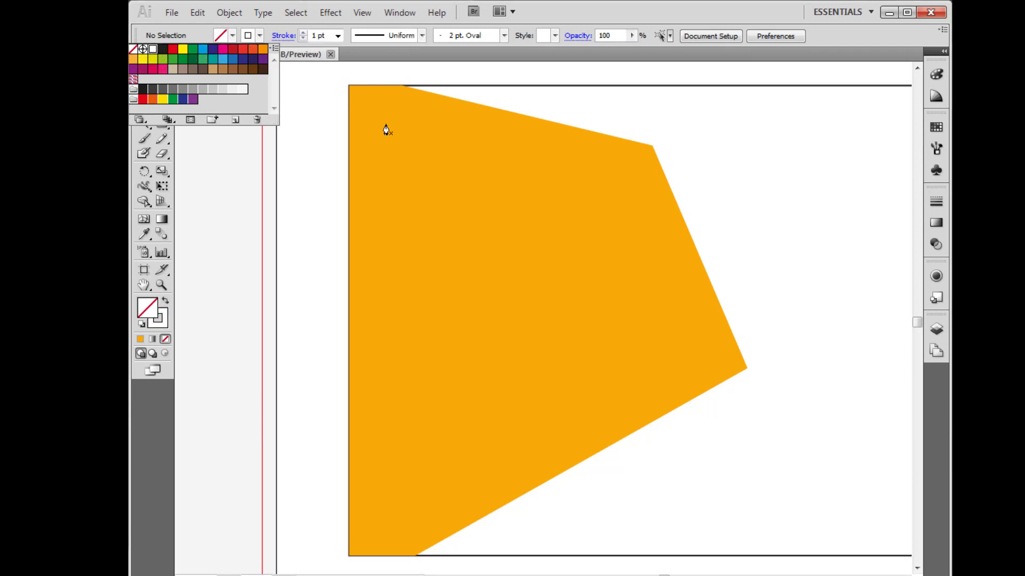
left_click(384, 94)
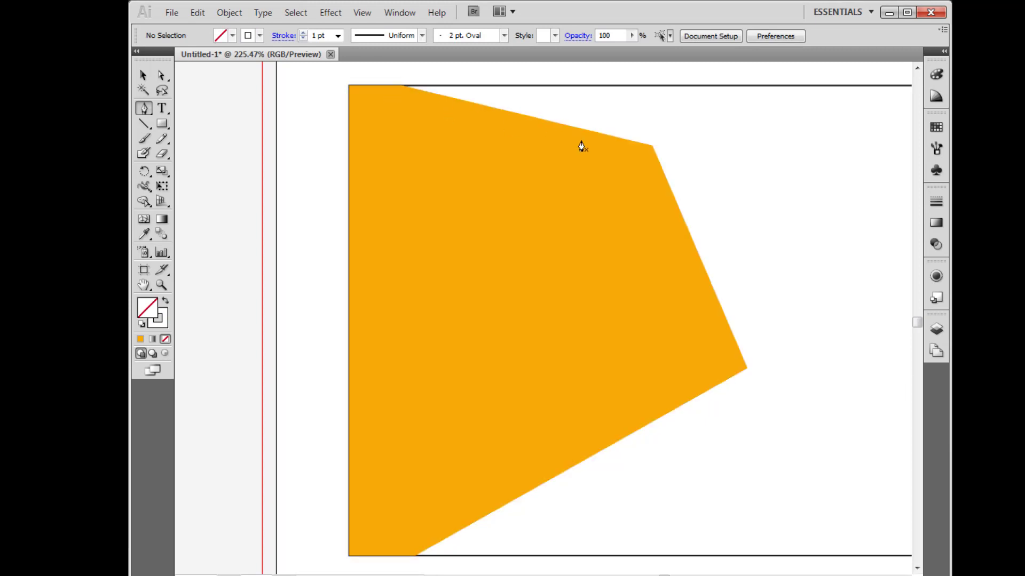
Trace a closed white-outlined inset polygon just inside the orange shape's edges
left_click(643, 153)
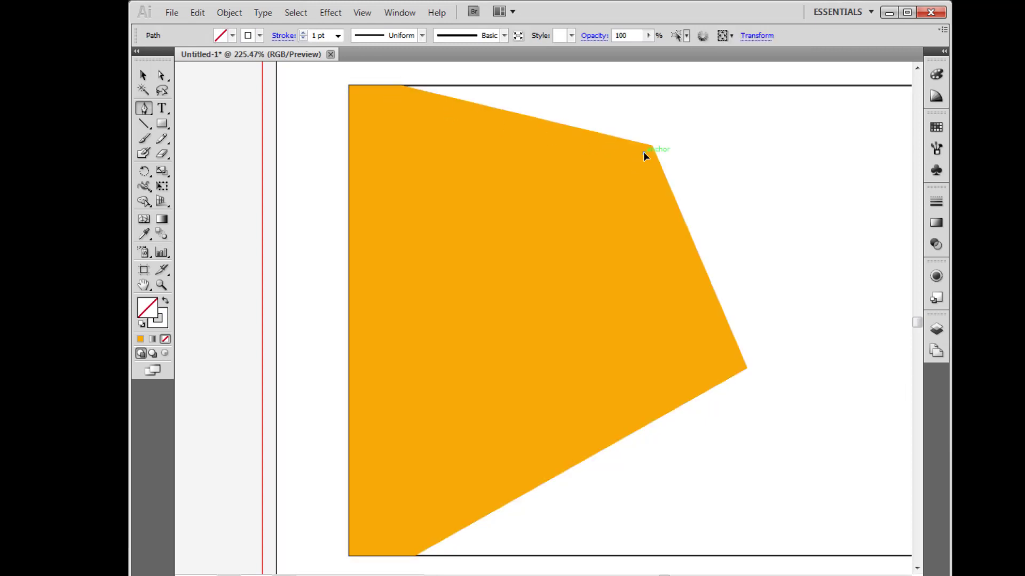
left_click(736, 370)
scroll(740, 380, "down", 3)
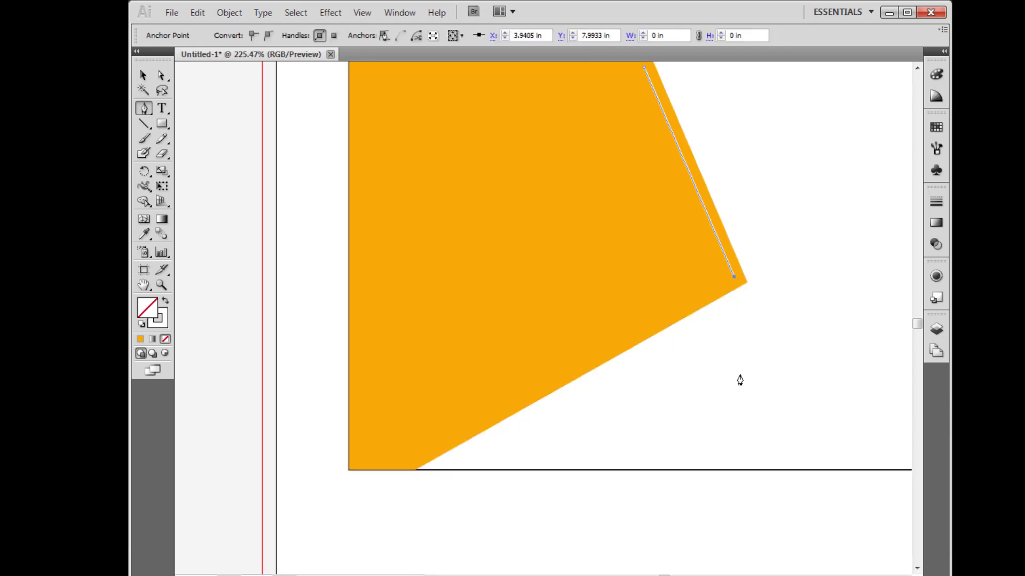
left_click(402, 471)
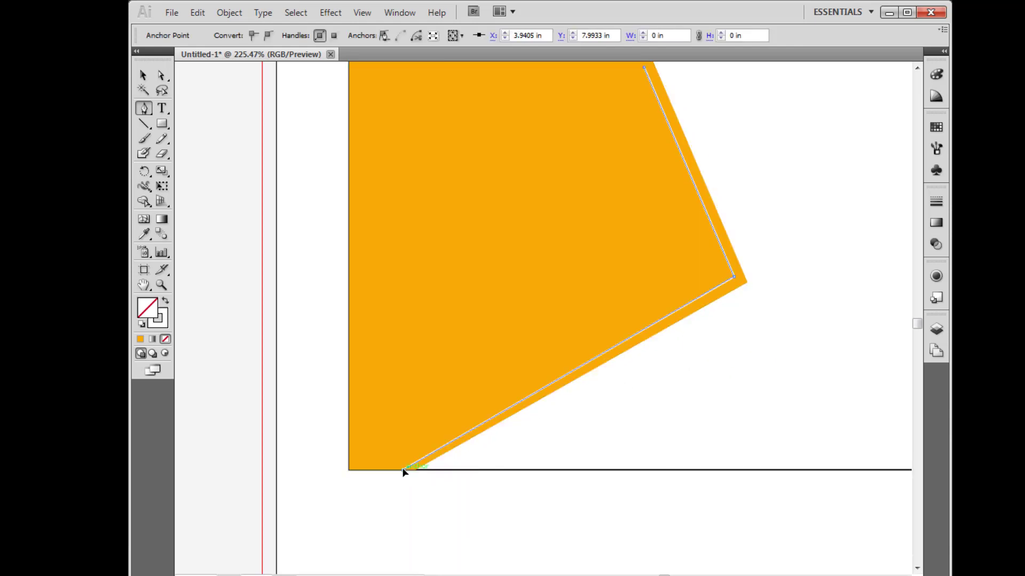
left_click(349, 471)
scroll(349, 473, "up", 4)
scroll(350, 472, "up", 4)
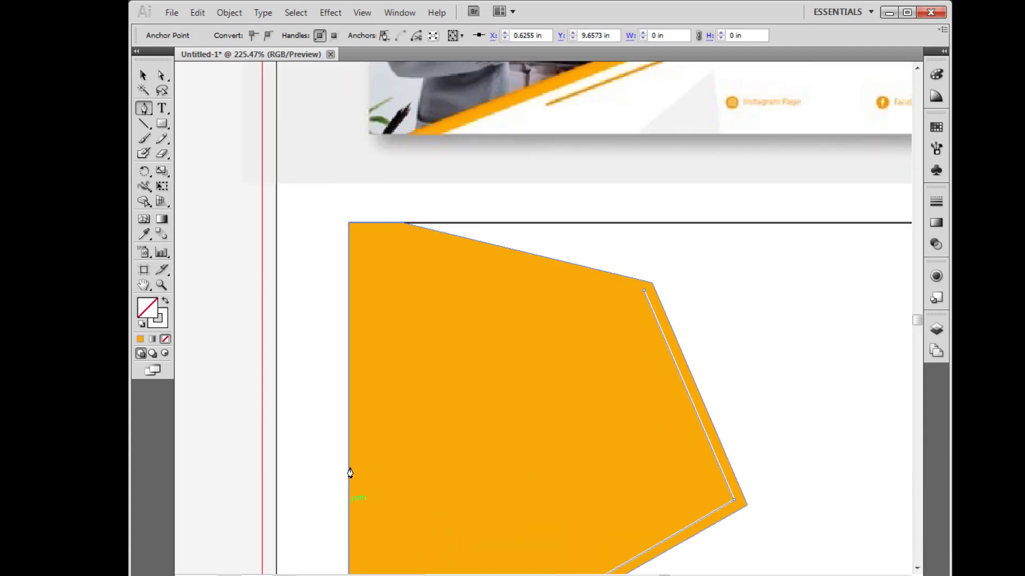
left_click(349, 223)
left_click(392, 224)
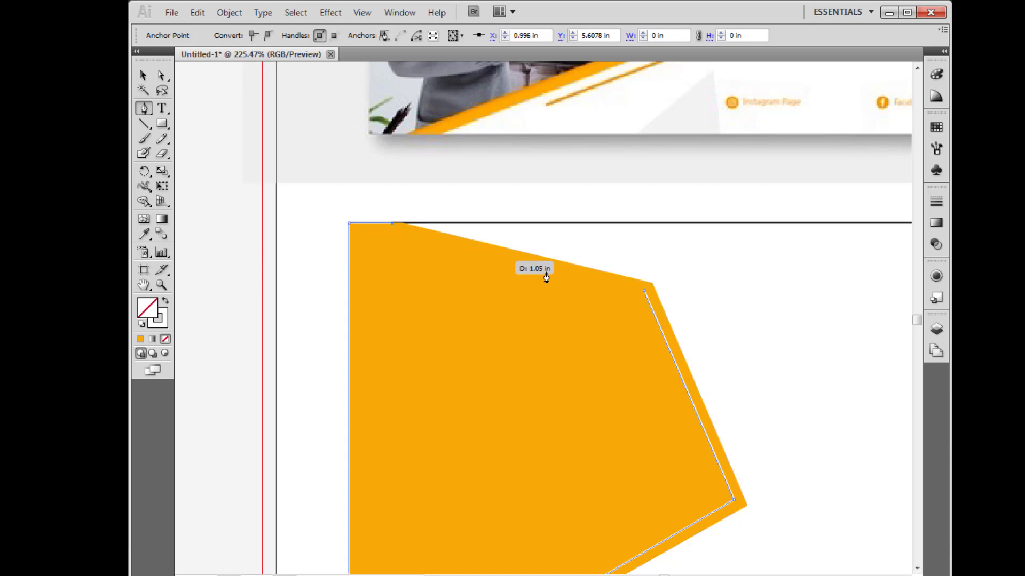
left_click(644, 291)
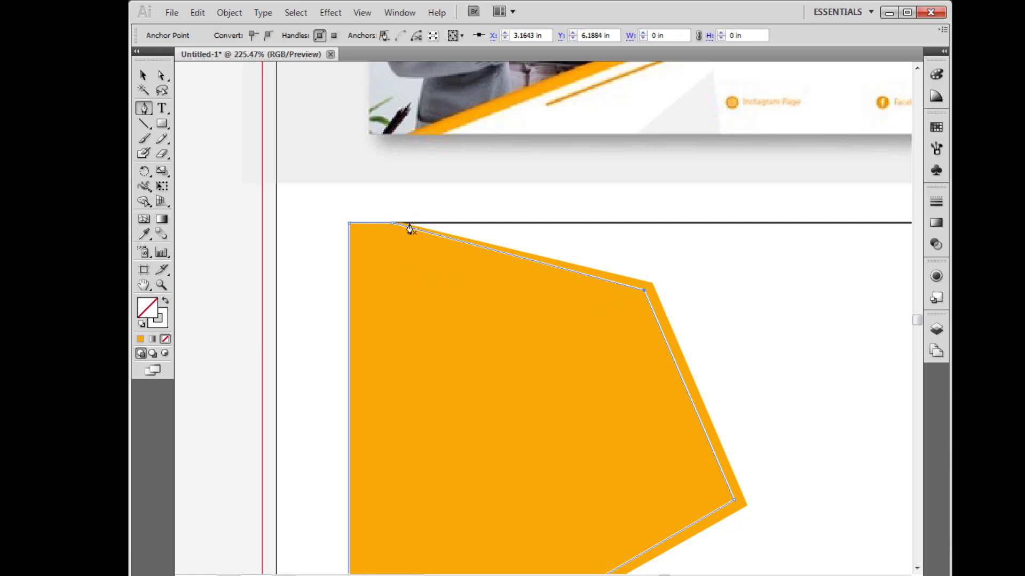
Select the new inner outline path with the Selection tool
left_click(143, 76)
left_click(654, 359)
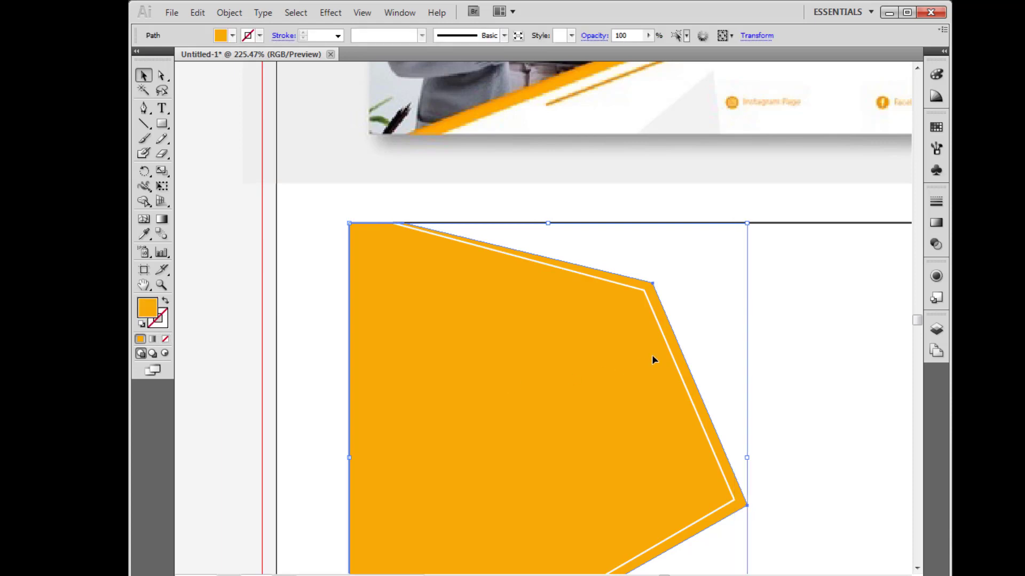
left_click(672, 355)
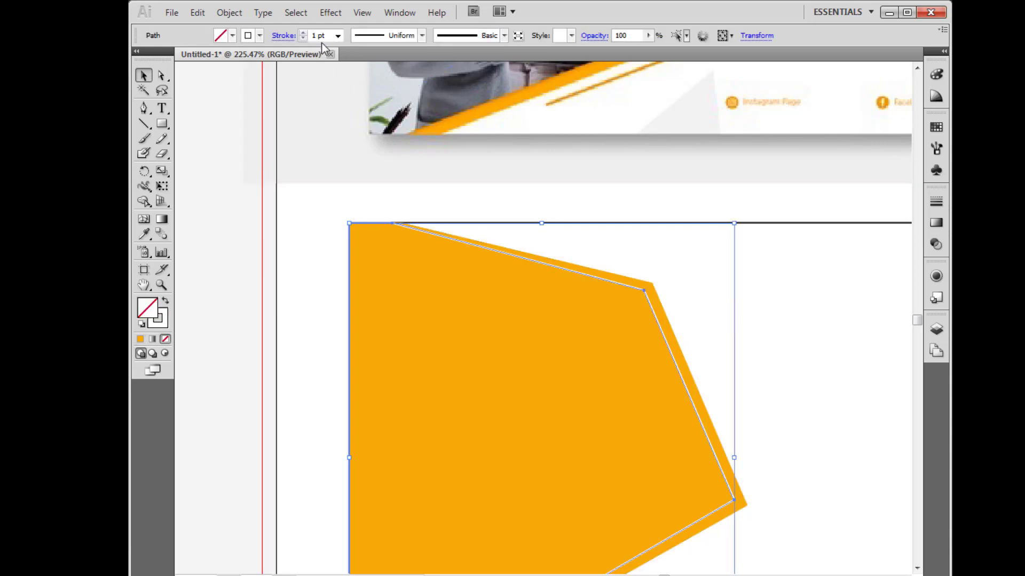
Set the inner path's stroke to 0, fill it light grey, and zoom out
type("0")
key("Return")
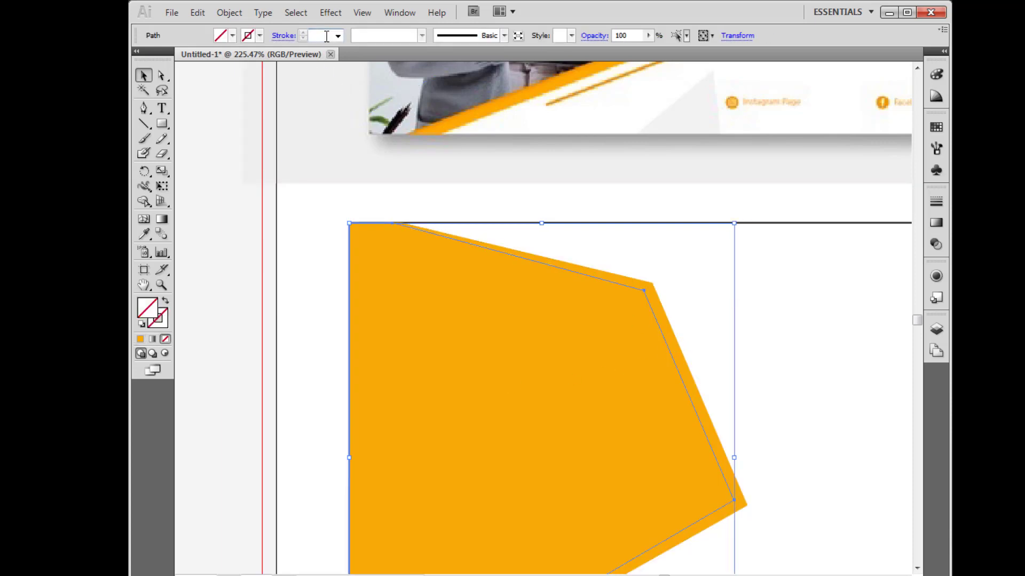
left_click(936, 127)
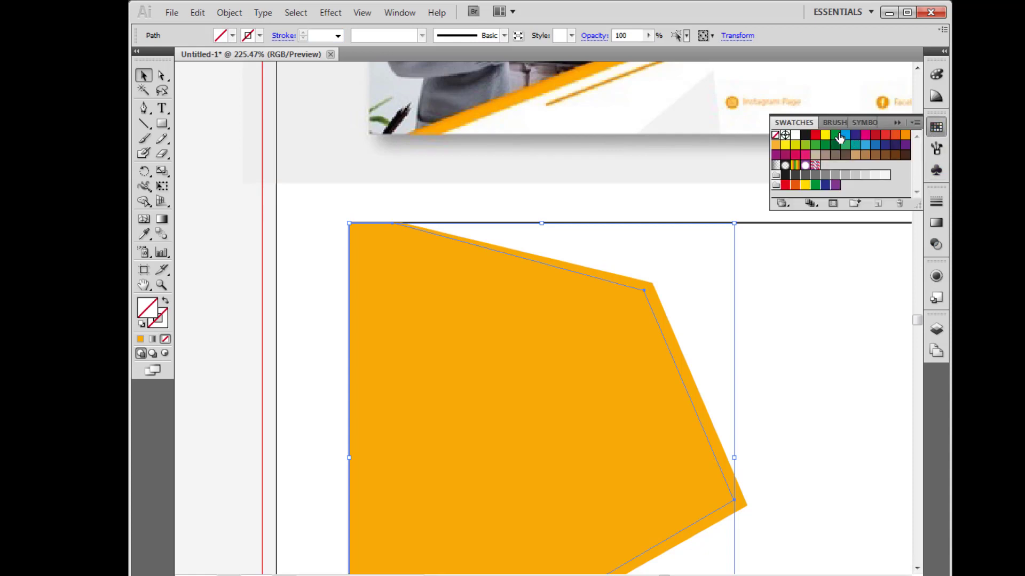
left_click(855, 175)
left_click(340, 270)
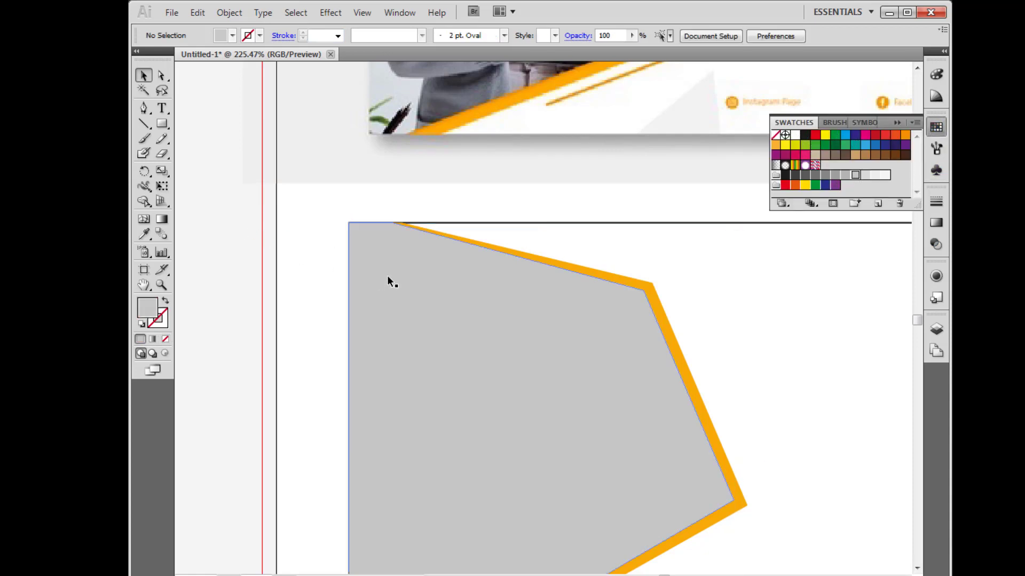
key("ctrl+minus")
key("ctrl+minus")
key("ctrl+minus")
key("ctrl+minus")
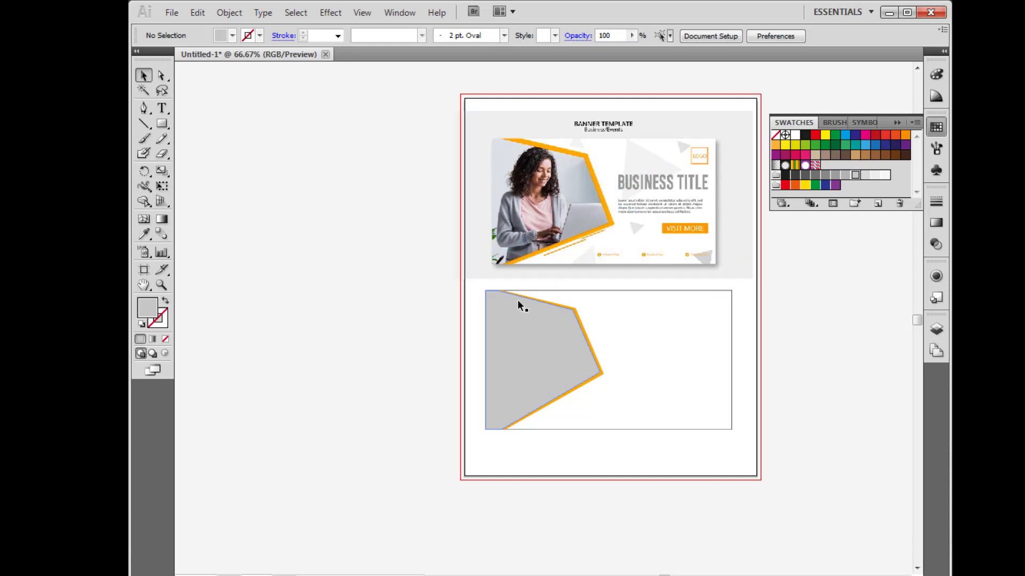
Draw a triangle on the banner's right side and fill it very light grey
left_click(166, 284)
mouse_move(483, 132)
left_mouse_down()
mouse_move(715, 419)
mouse_move(745, 440)
left_mouse_up()
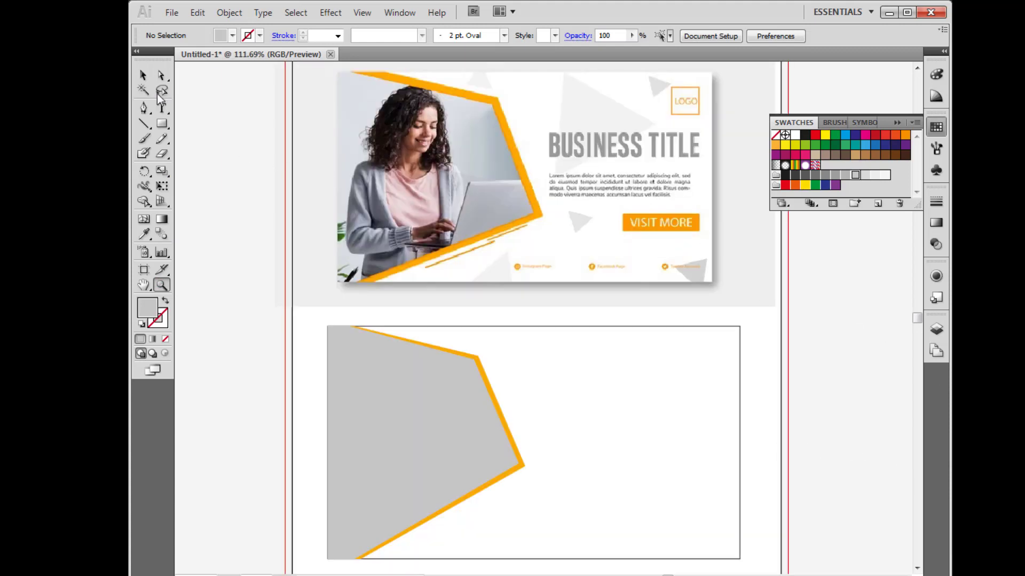
left_click(147, 77)
left_click(143, 108)
left_click(591, 349)
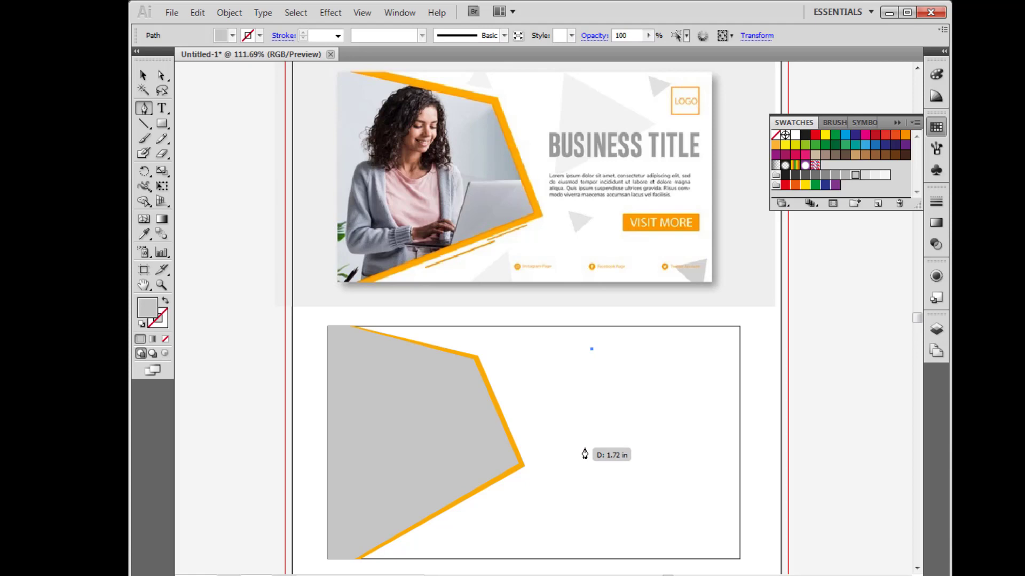
left_click(578, 442)
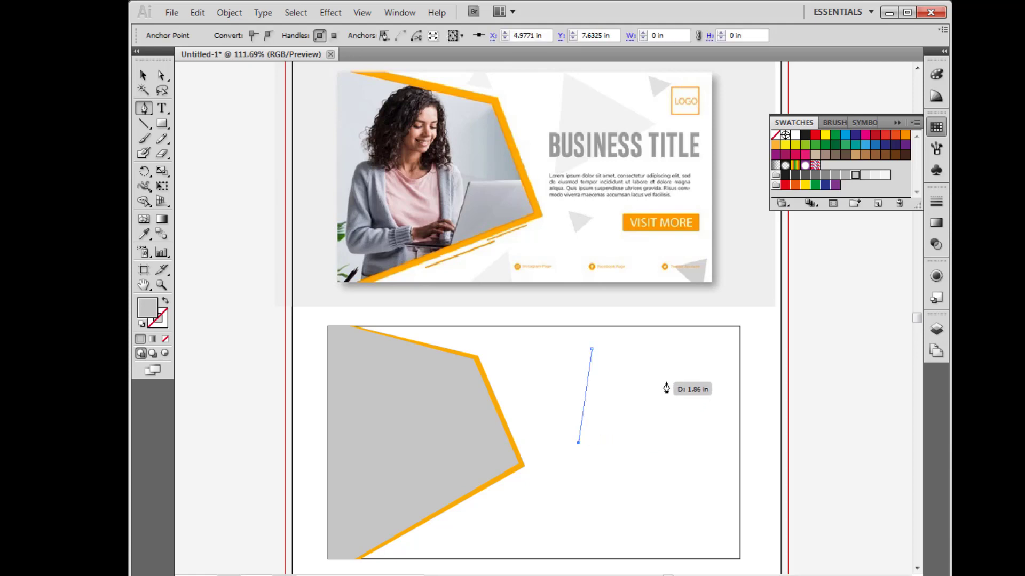
left_click(666, 382)
left_click(591, 350)
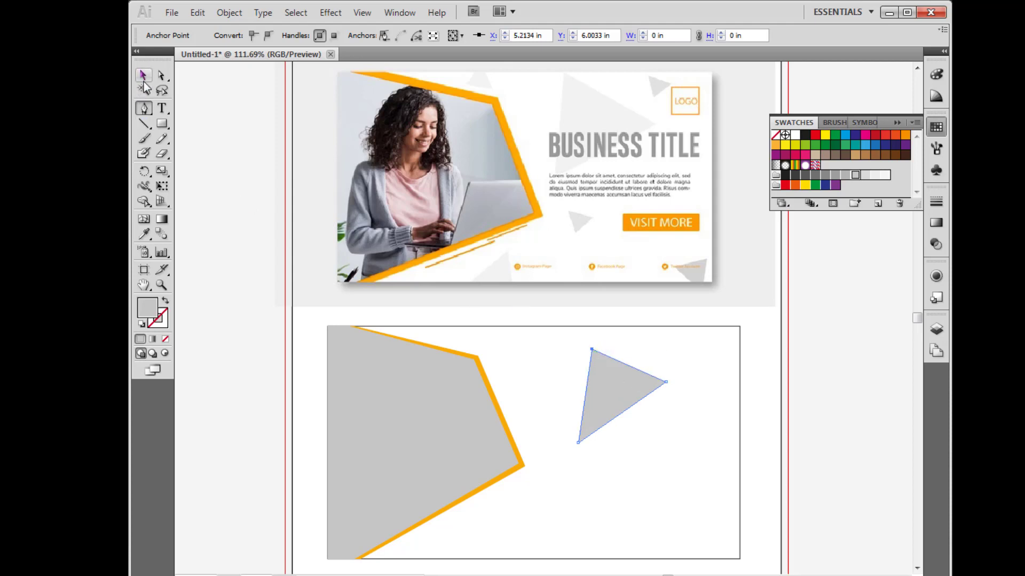
left_click(143, 75)
left_click(875, 176)
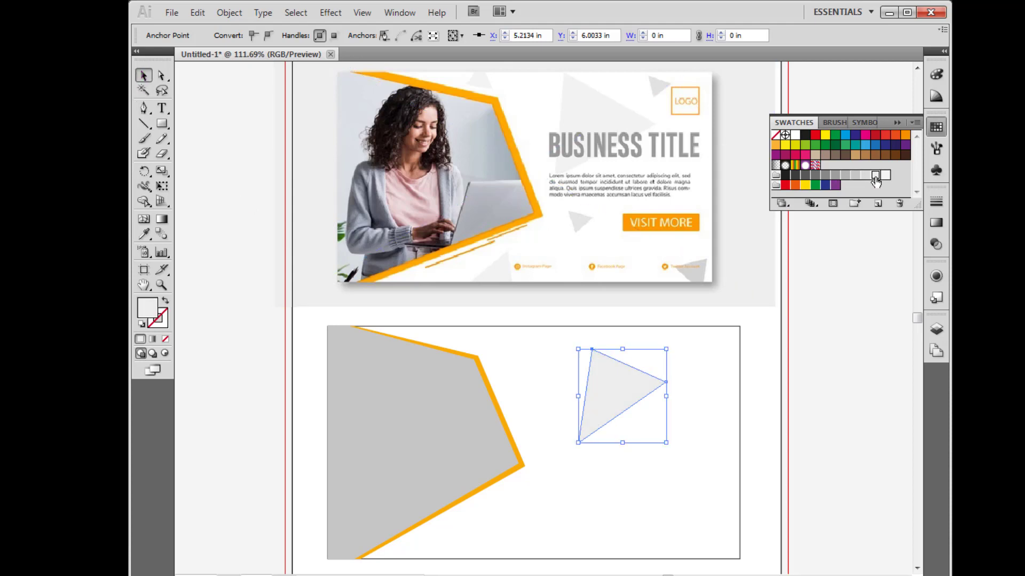
Copy the triangle, paste in place, and shrink the copy near the top-right edge
left_click(760, 355)
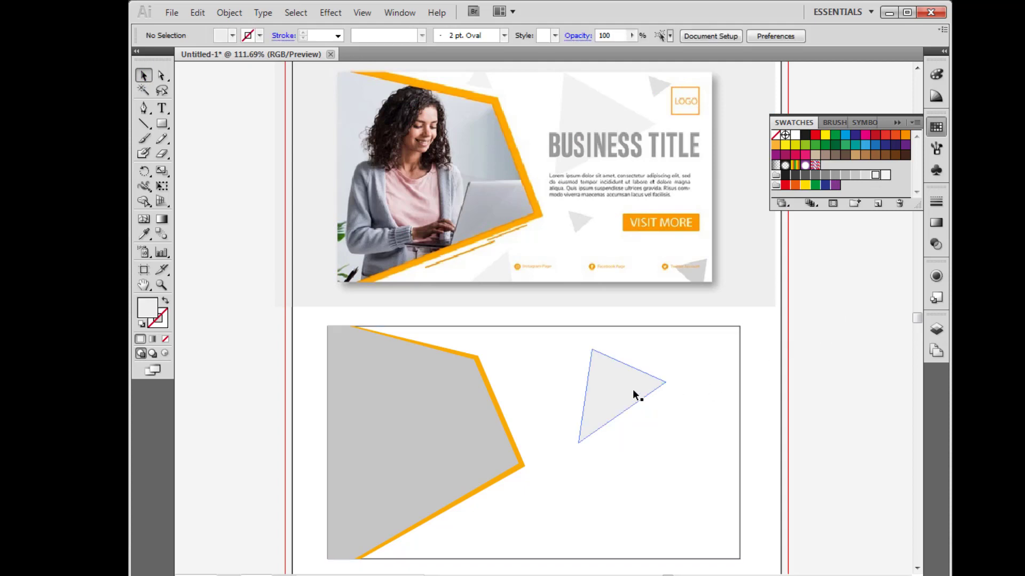
left_click_drag(632, 398, 610, 388)
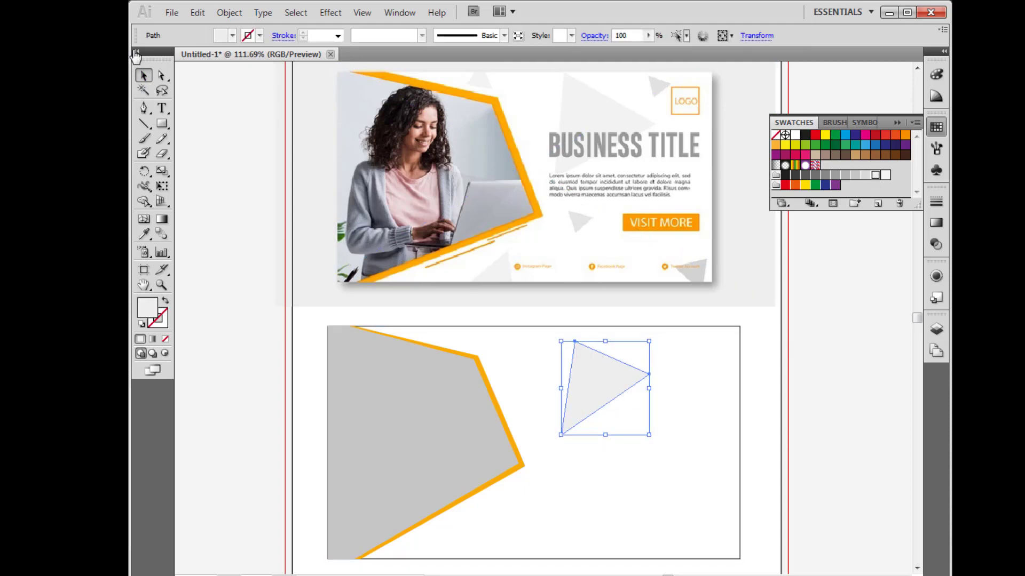
left_click(206, 18)
left_click(220, 82)
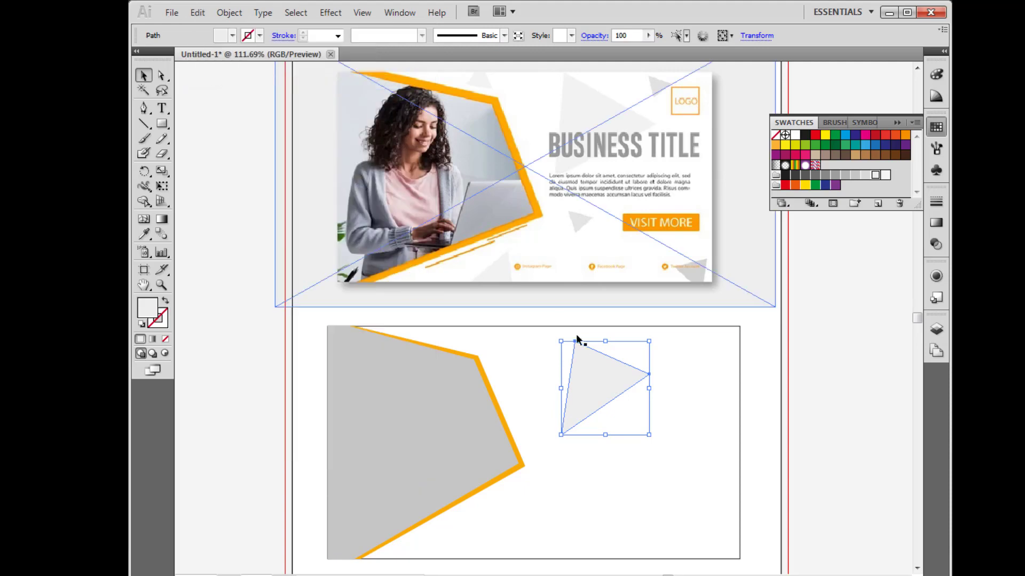
left_click(197, 13)
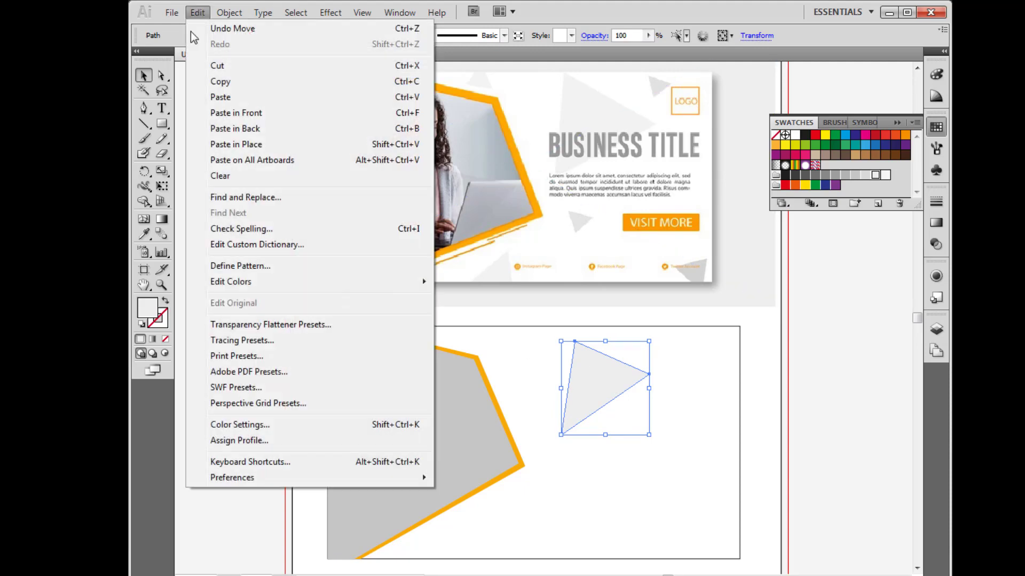
left_click(224, 143)
left_click_drag(613, 379, 709, 369)
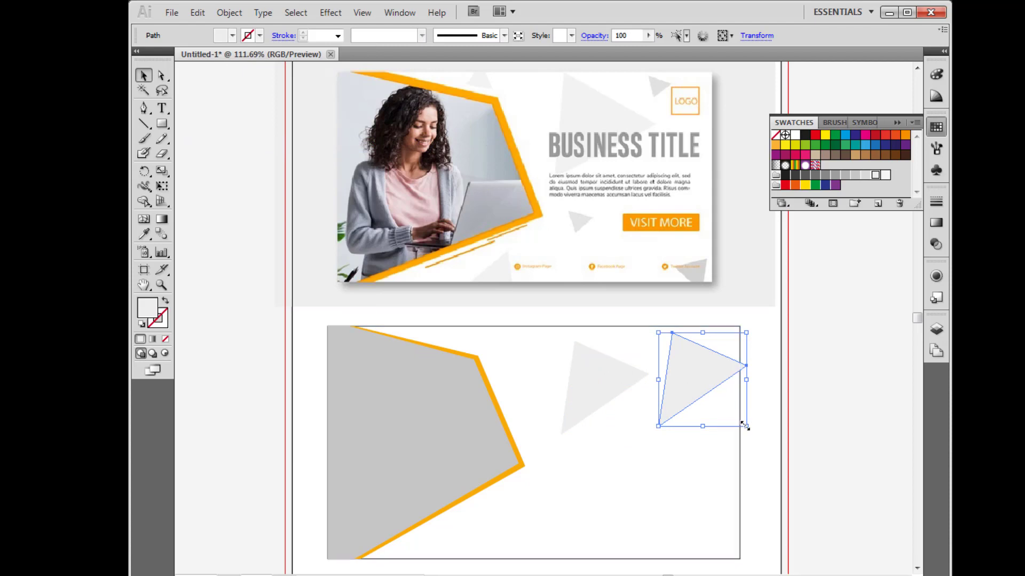
left_click_drag(745, 425, 683, 355)
Paste another copy of the large triangle, move it down, rotate it, and shrink it
left_click(865, 177)
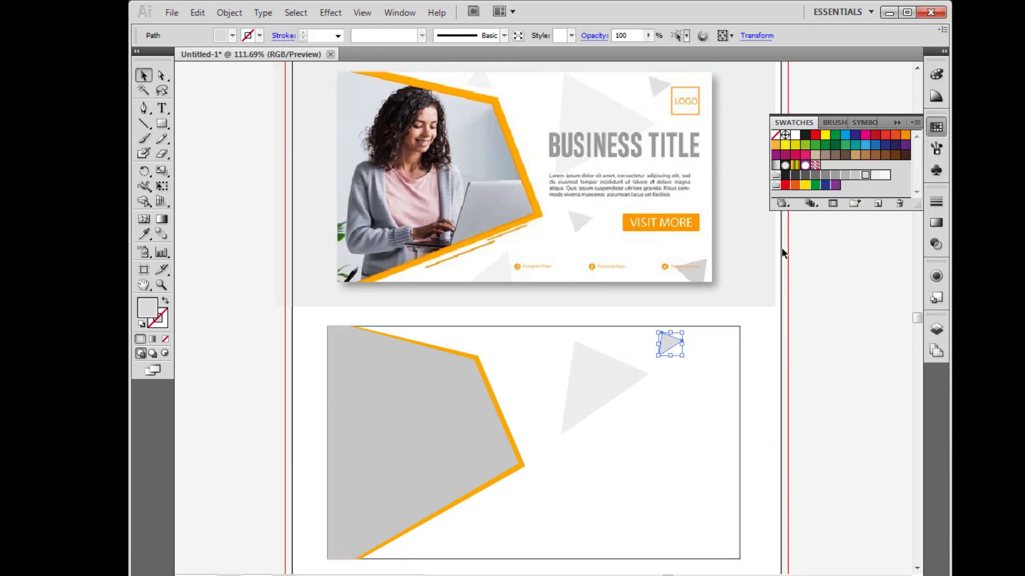
left_click(617, 389)
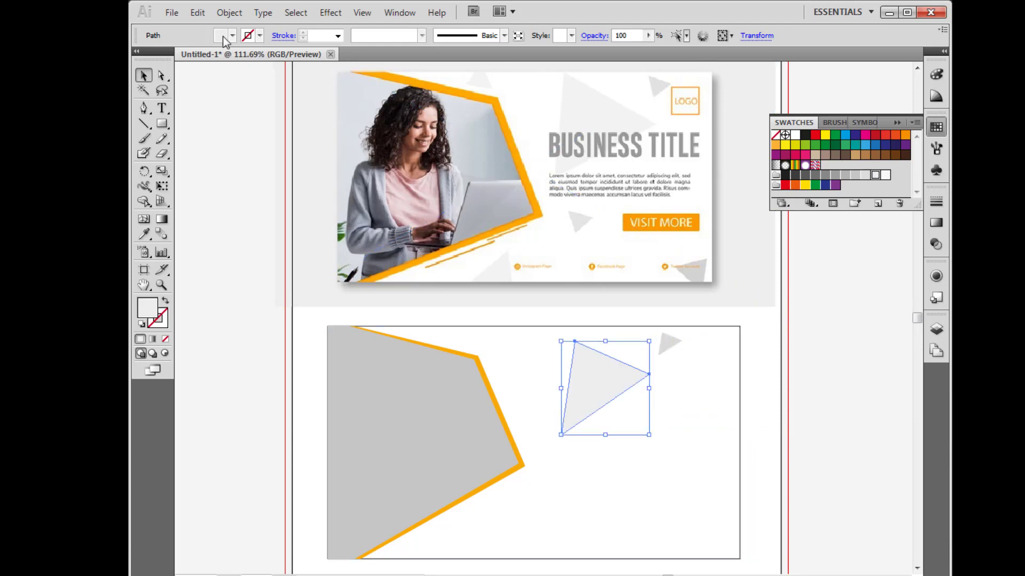
left_click(197, 12)
left_click(235, 144)
left_click_drag(605, 383, 626, 478)
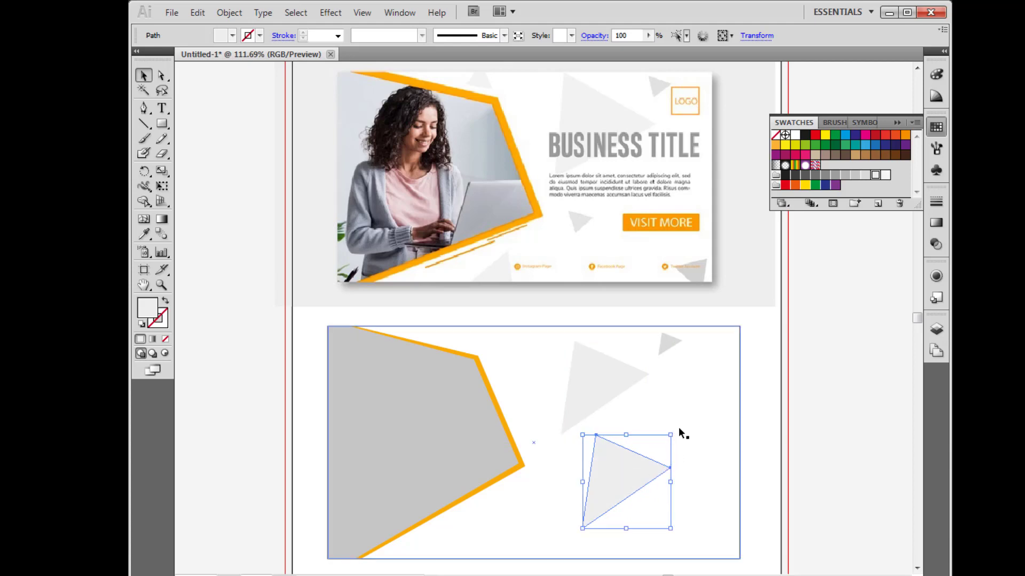
mouse_move(674, 430)
left_mouse_down()
mouse_move(635, 549)
mouse_move(643, 545)
left_mouse_up()
mouse_move(612, 419)
left_mouse_down()
mouse_move(643, 526)
mouse_move(585, 485)
left_mouse_up()
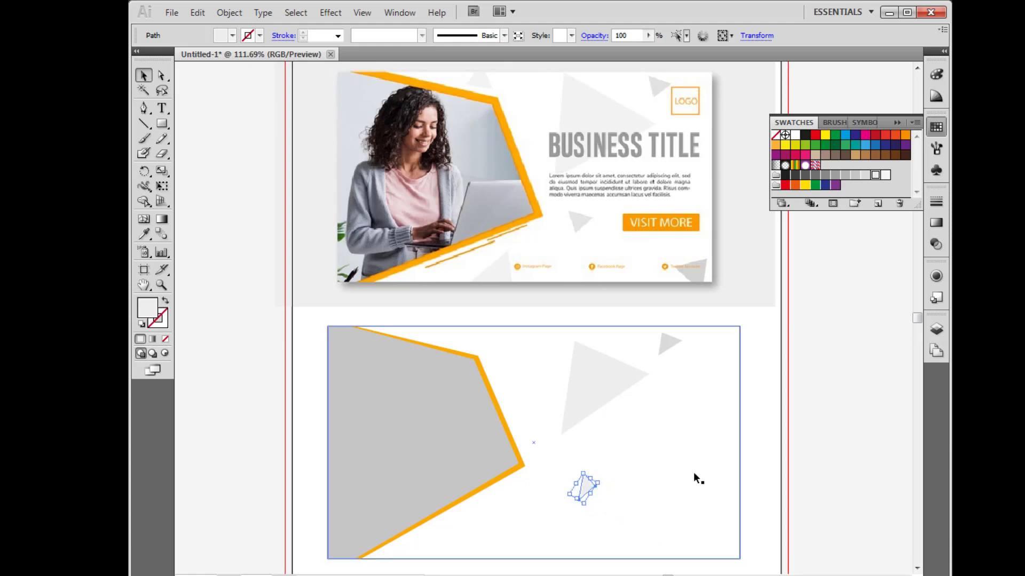
left_click(227, 12)
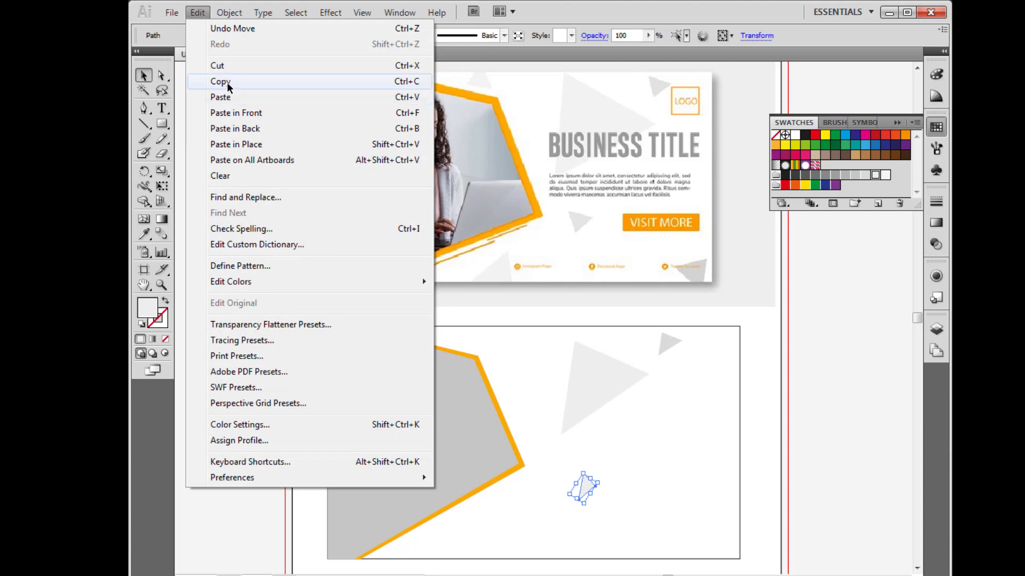
Paste a copy of the small triangle near the bottom edge, rotate it, and colour it grey
left_click(211, 80)
left_click(202, 13)
left_click(235, 144)
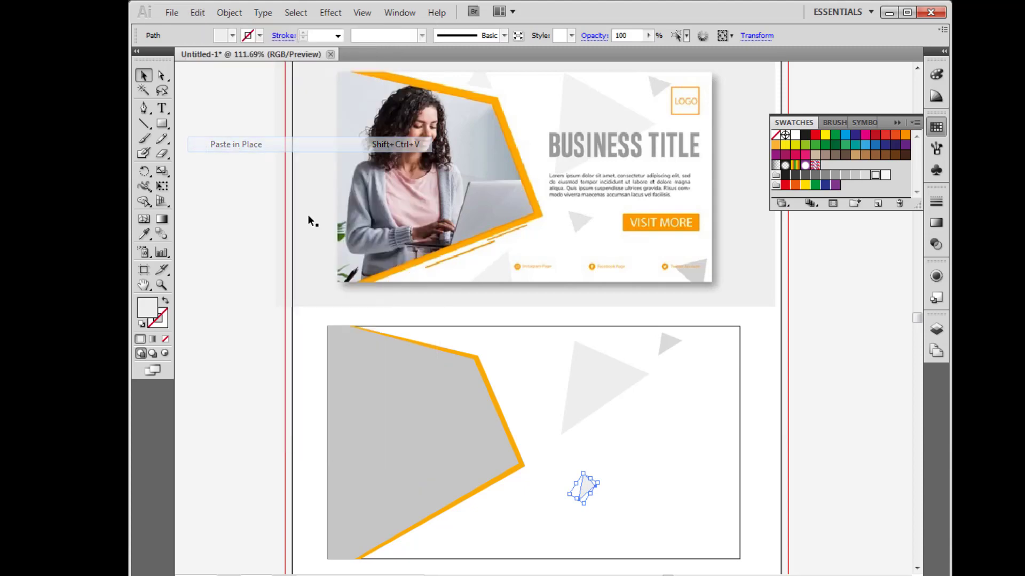
left_click_drag(584, 487, 494, 540)
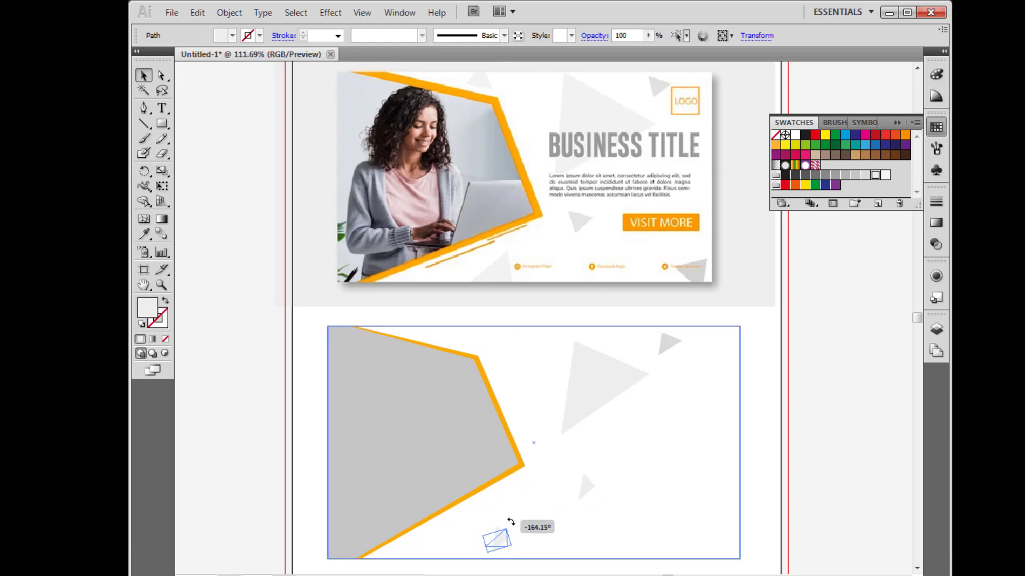
mouse_move(496, 522)
left_mouse_down()
mouse_move(513, 526)
mouse_move(489, 556)
left_mouse_up()
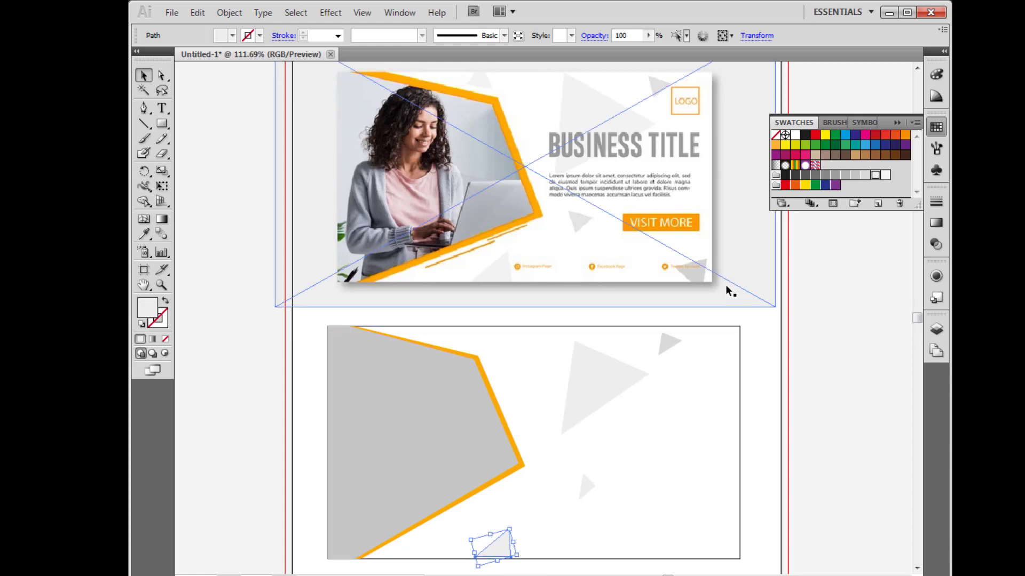
left_click(851, 176)
Try a light grey background on the banner, undo it, and reselect the small triangles
left_click(645, 460)
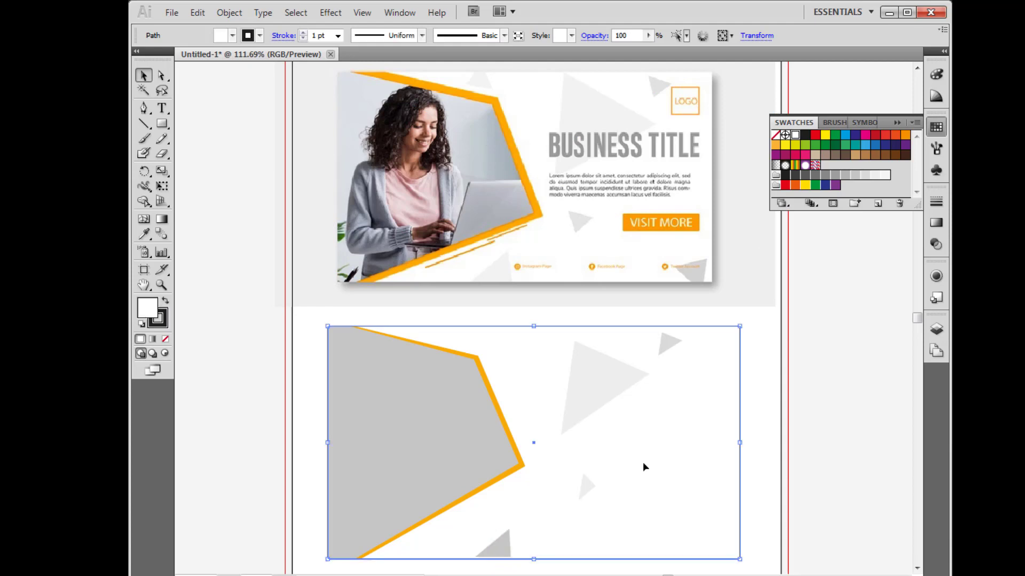
left_click(865, 175)
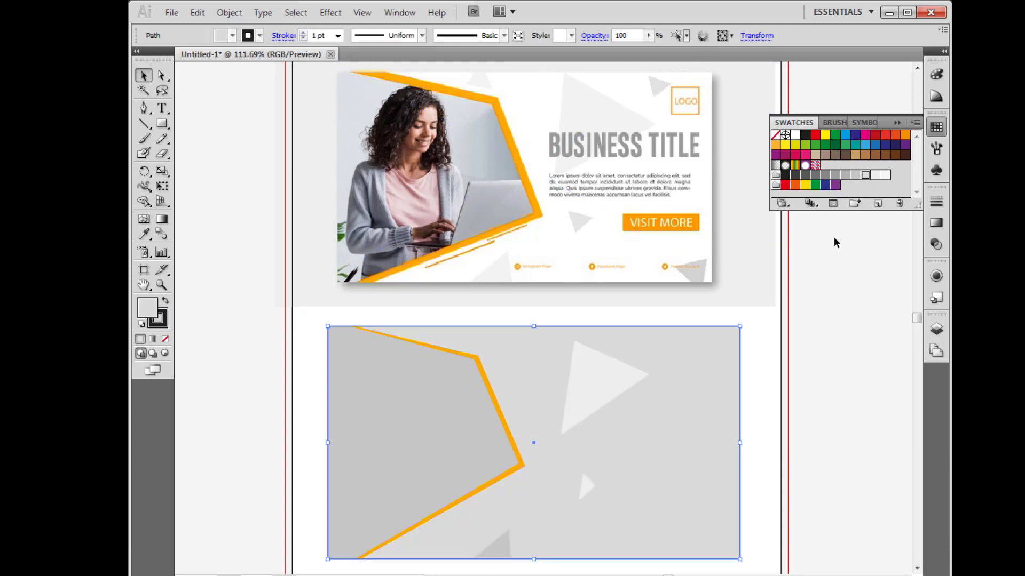
key("ctrl+z")
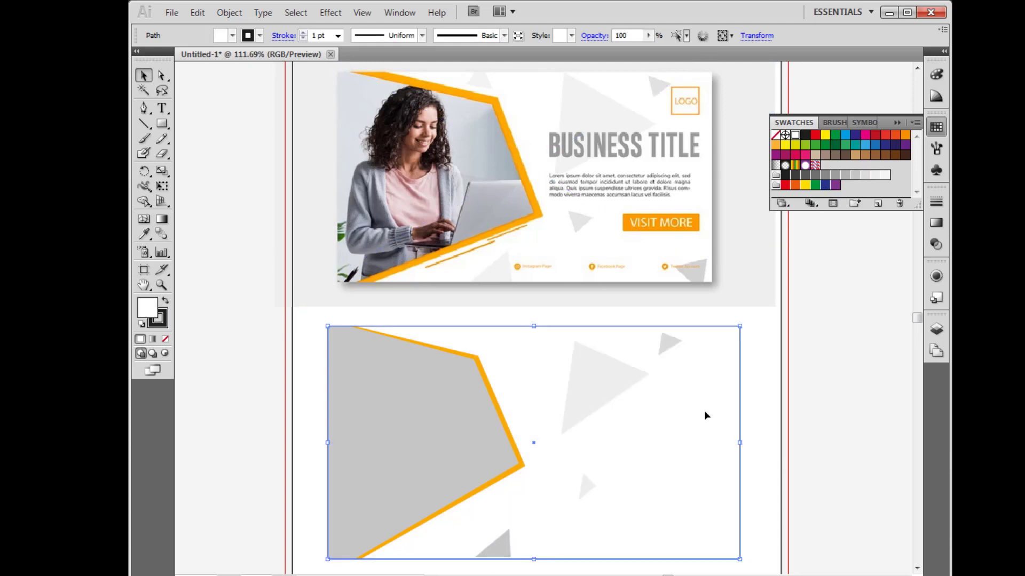
left_click(495, 547)
left_click(670, 340)
Paste a copy of the top-right triangle into the bottom-right corner and rotate it
left_click(197, 13)
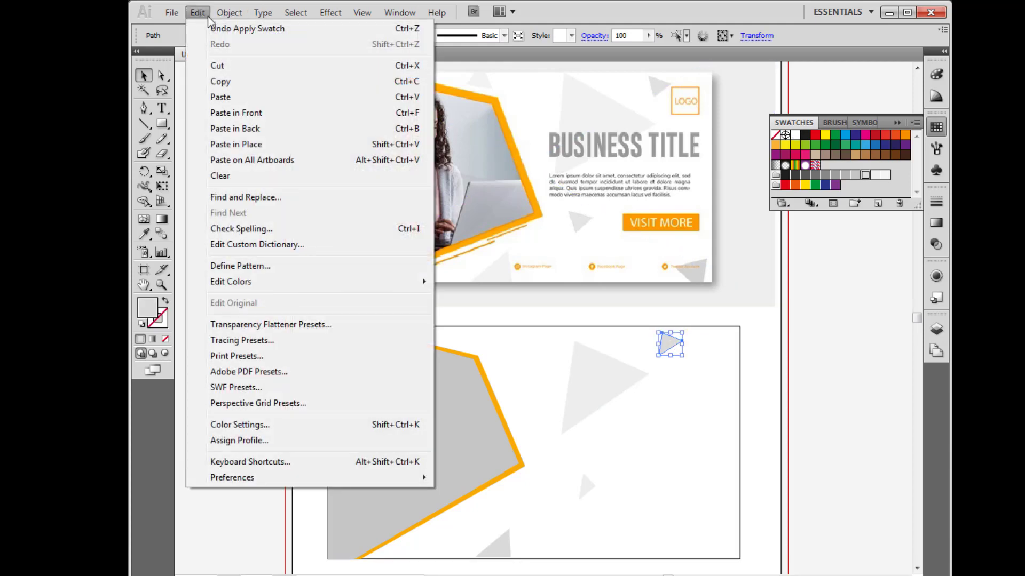
left_click(220, 81)
left_click(197, 14)
left_click(236, 144)
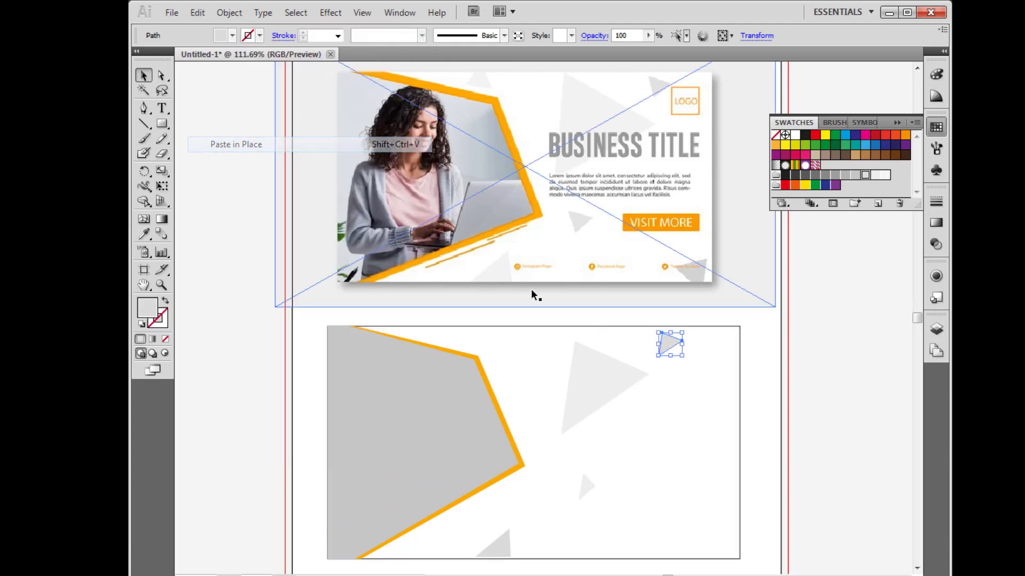
mouse_move(667, 345)
left_mouse_down()
mouse_move(710, 546)
mouse_move(694, 533)
left_mouse_up()
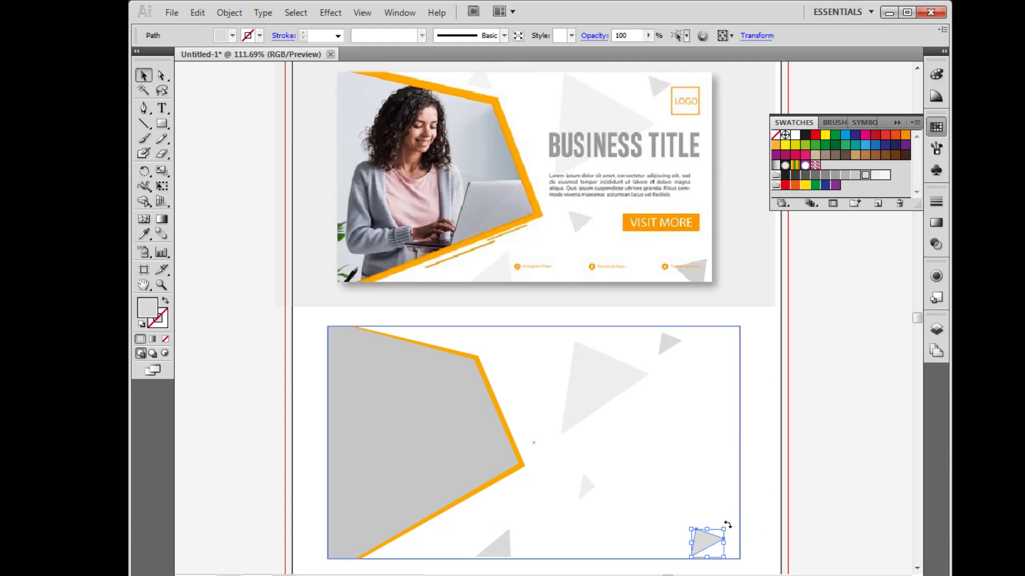
left_click_drag(728, 525, 635, 570)
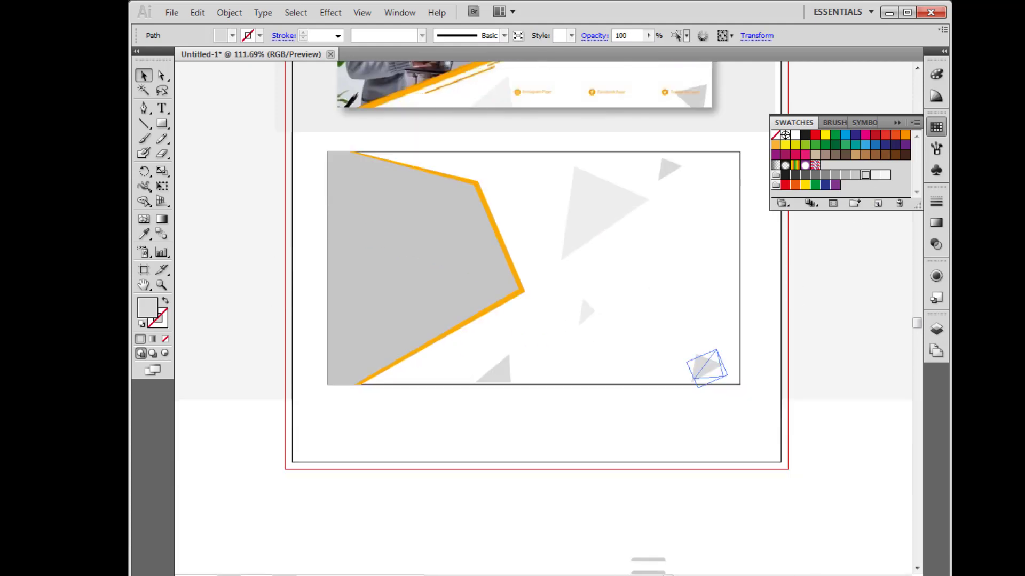
left_click_drag(635, 571, 619, 400)
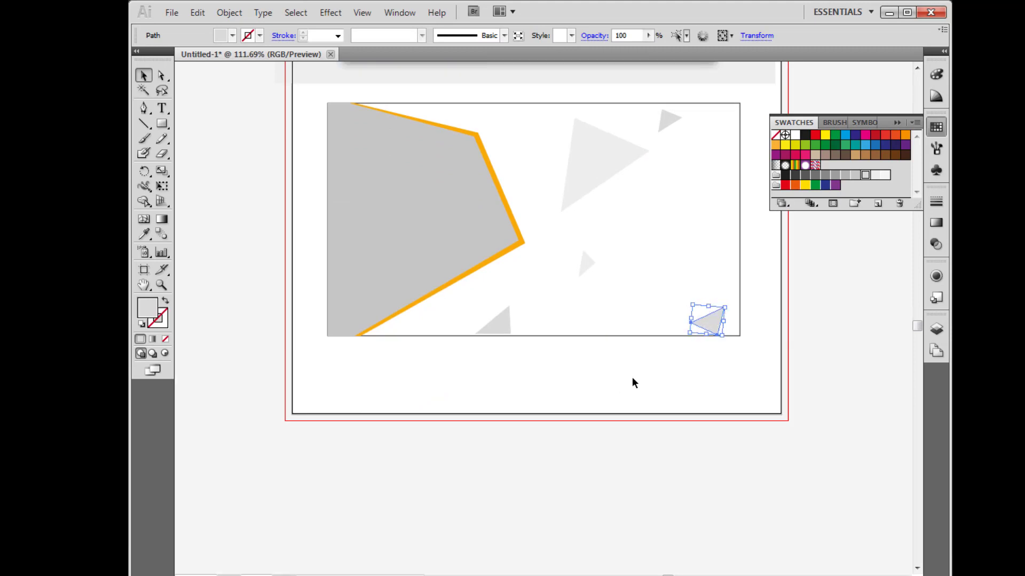
scroll(777, 320, "up", 3)
left_click(769, 323)
scroll(770, 323, "up", 2)
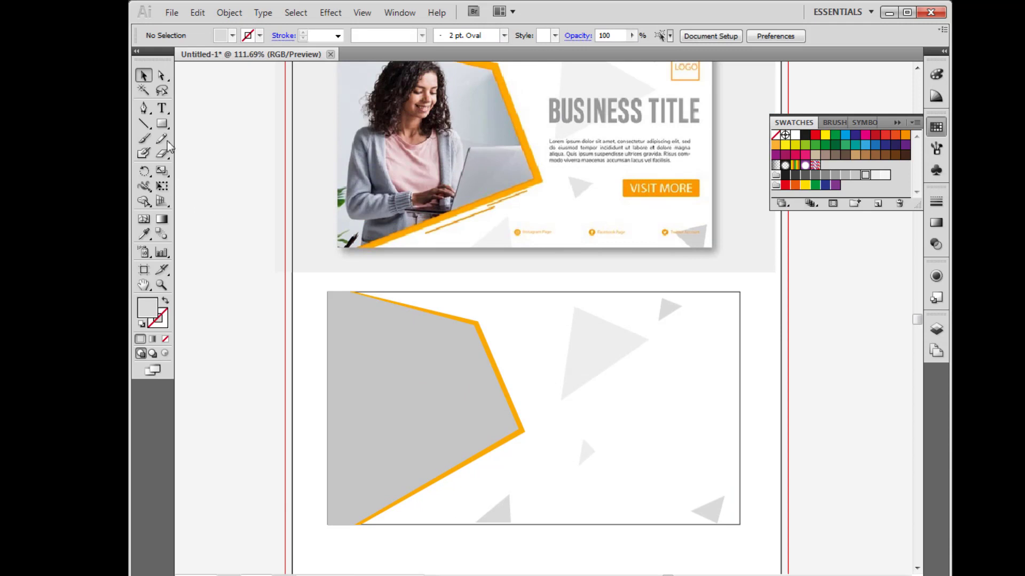
Draw a rectangle right of the polygon, colour it the reference button's orange, and shorten it
left_click(162, 124)
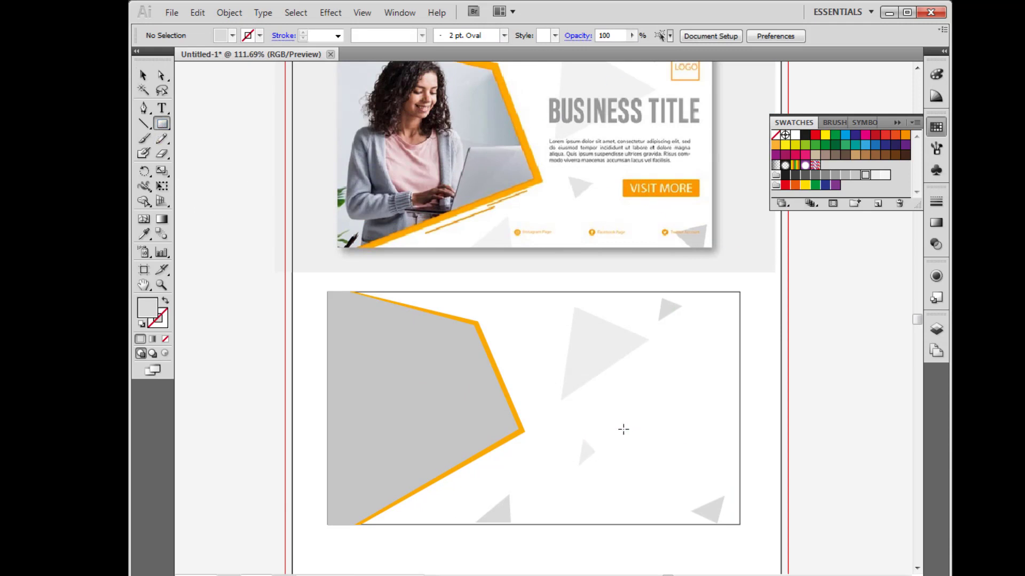
left_click_drag(619, 428, 723, 456)
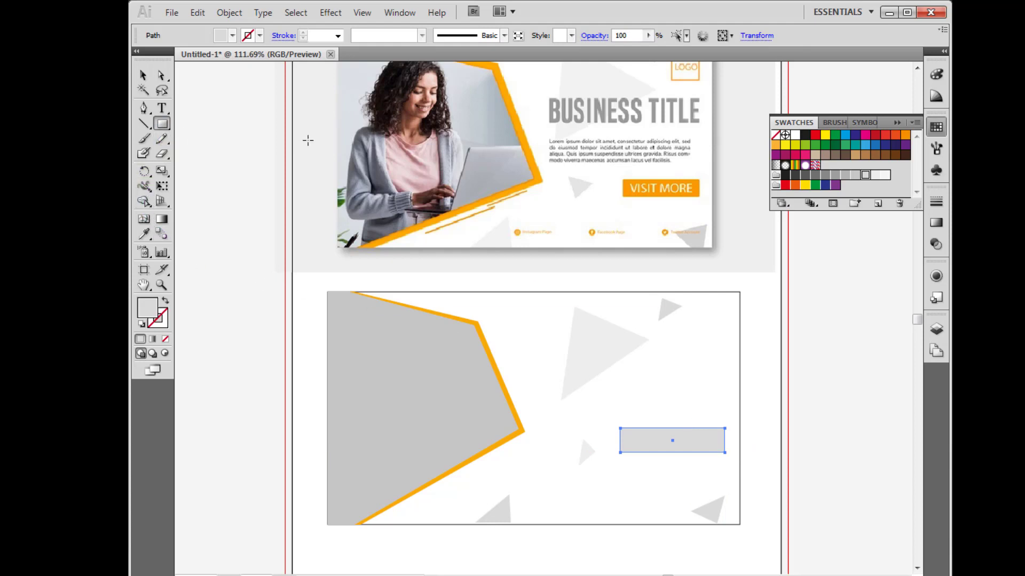
left_click(145, 234)
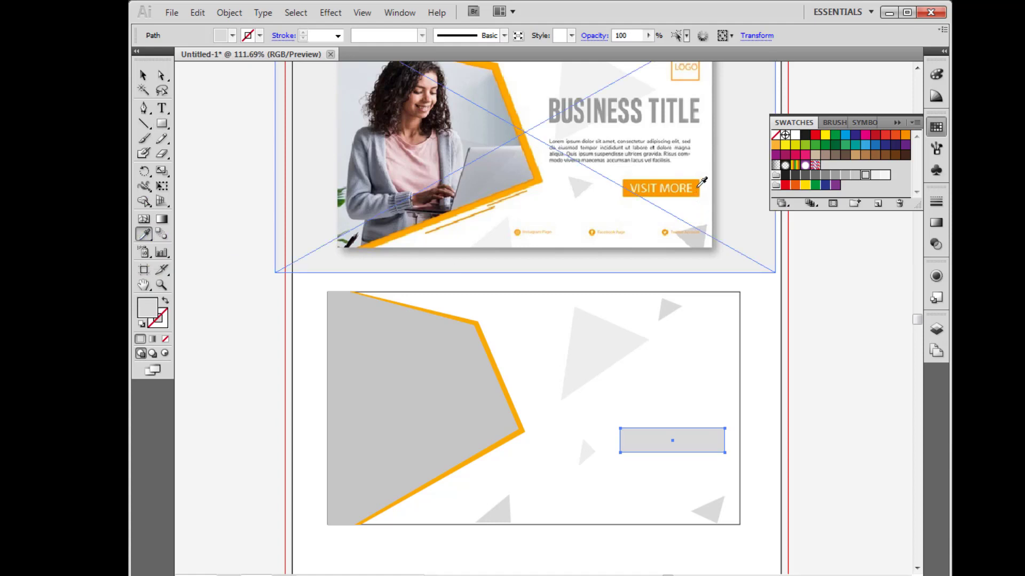
left_click(698, 186)
key("v")
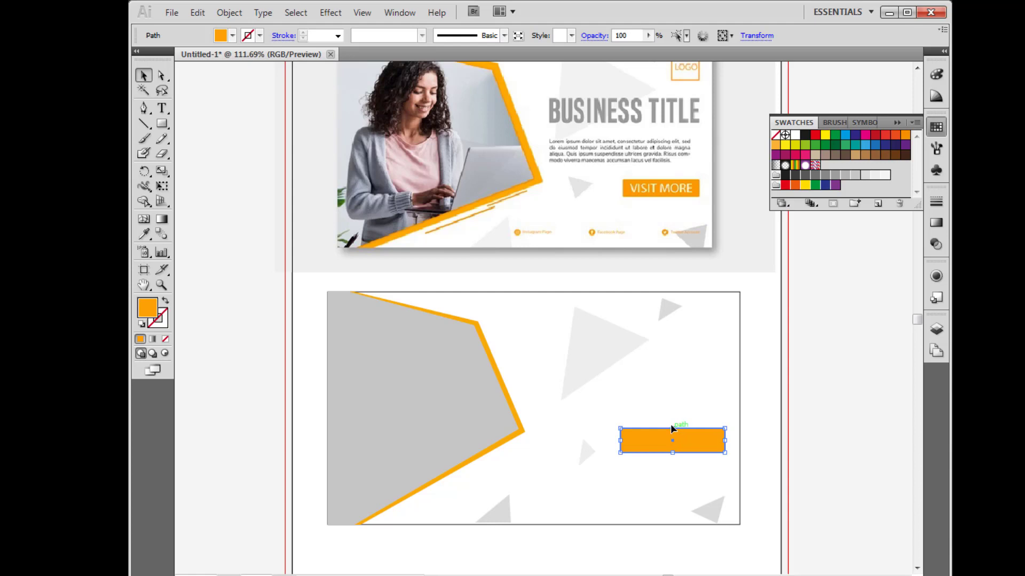
left_click_drag(673, 453, 662, 446)
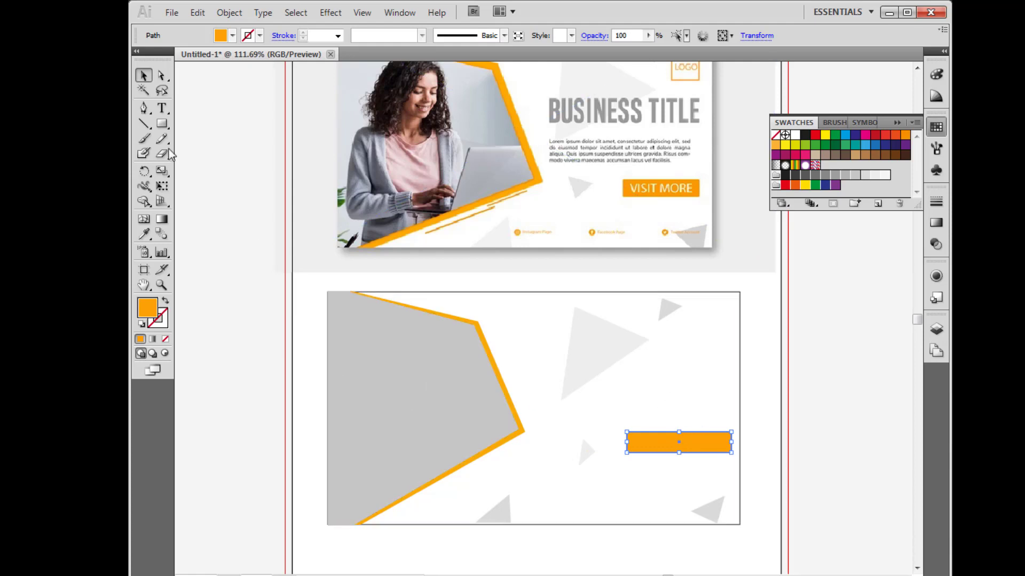
left_click(162, 110)
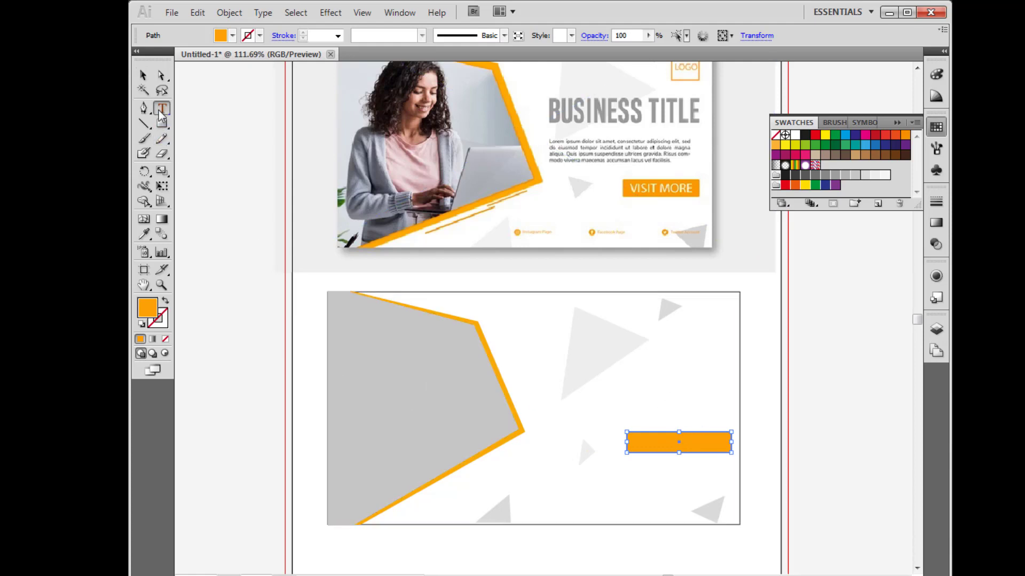
Add 'VISIT MORE' text, move it onto the orange bar, and zoom in on the button
left_click(641, 411)
type("VISIT MORE")
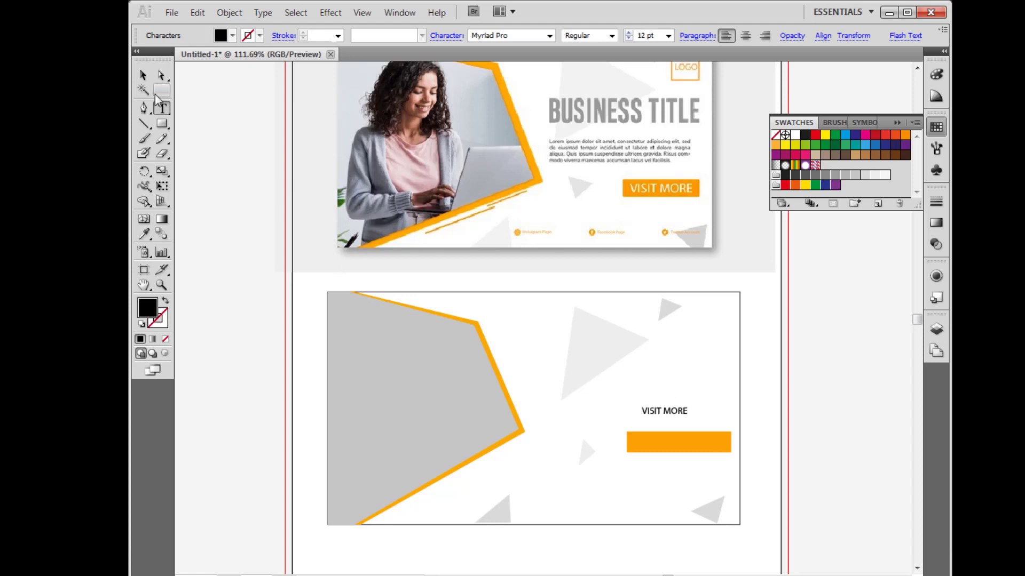
left_click(143, 75)
left_click_drag(673, 409, 690, 440)
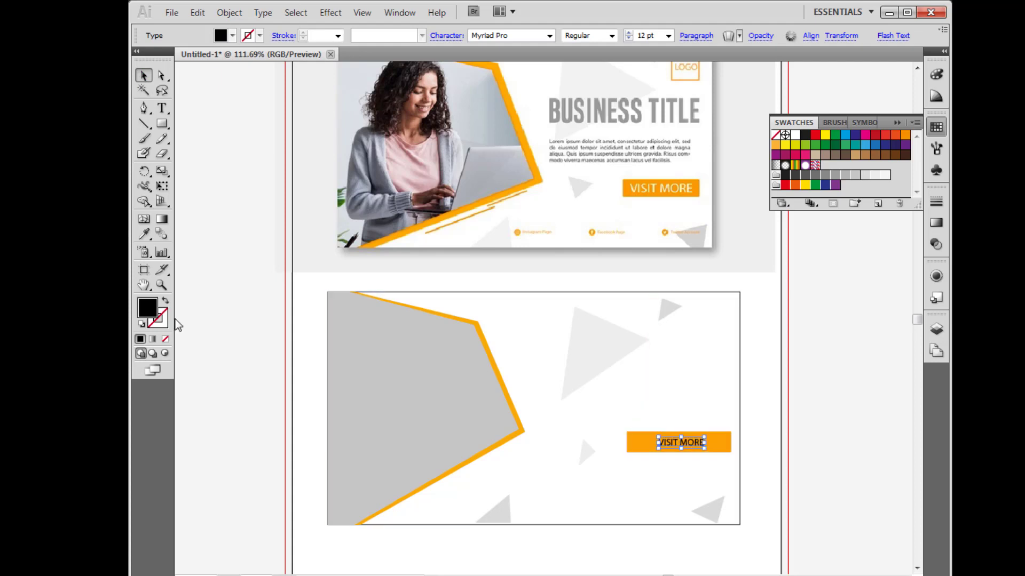
left_click(161, 285)
left_click_drag(605, 422, 764, 464)
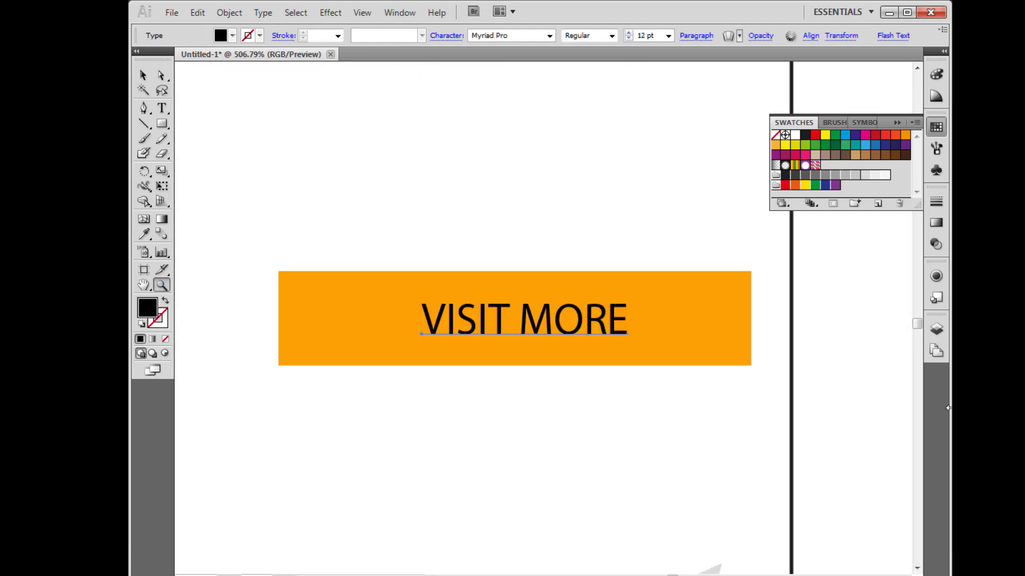
Make the VISIT MORE text white and enlarge it to 18 pt
left_click(143, 79)
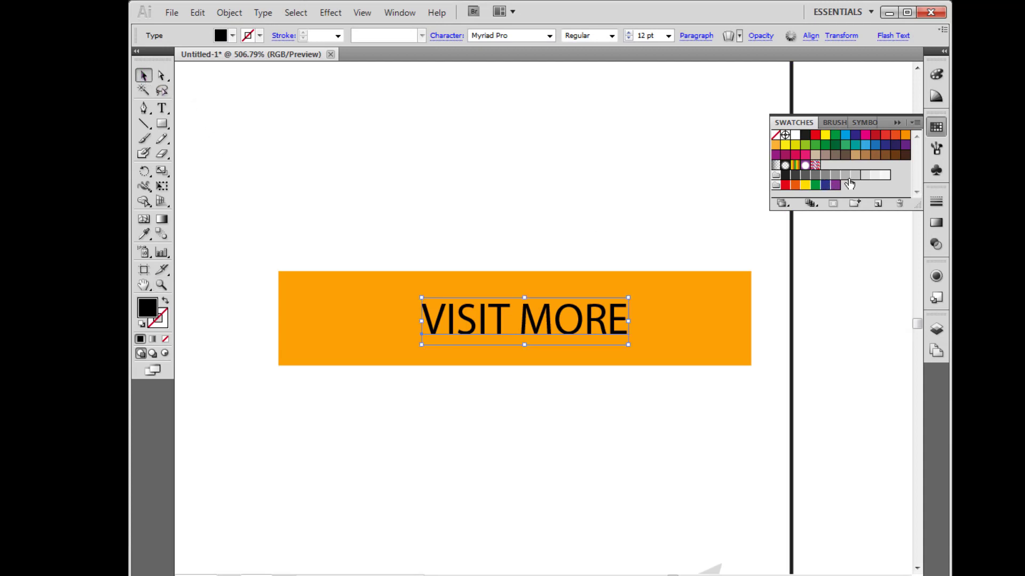
left_click(794, 136)
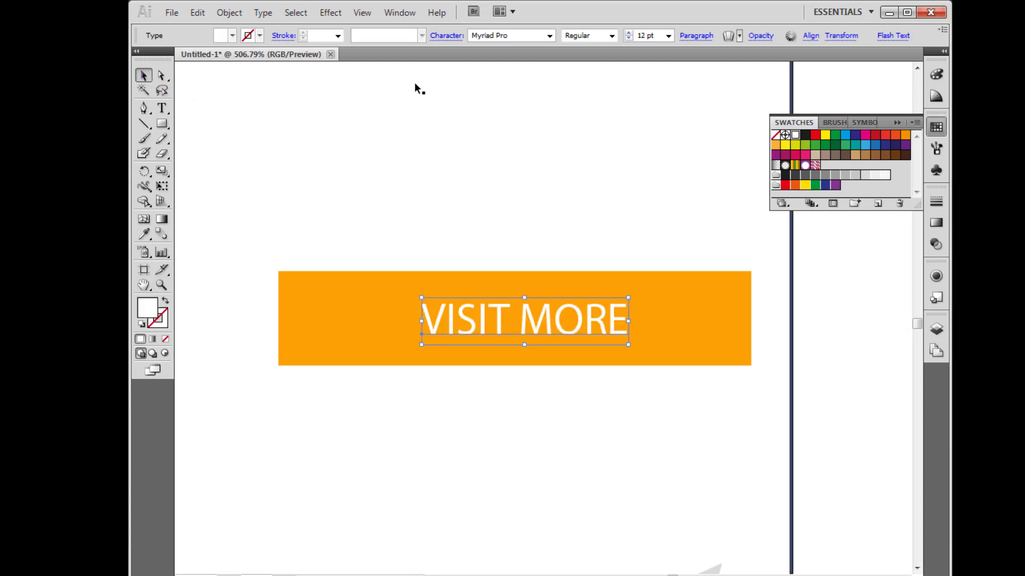
left_click(655, 36)
type("15")
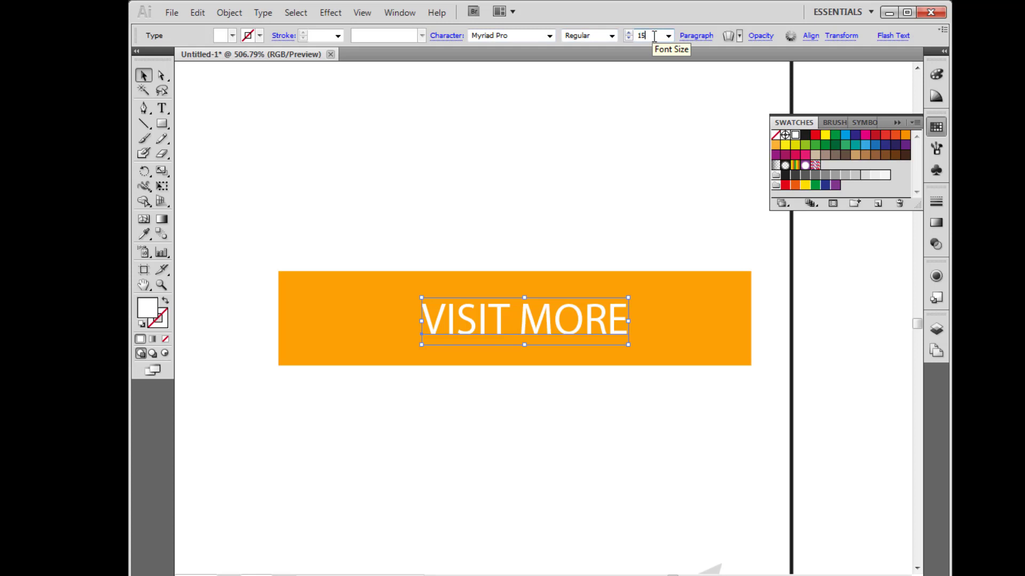
key("Return")
left_click(655, 35)
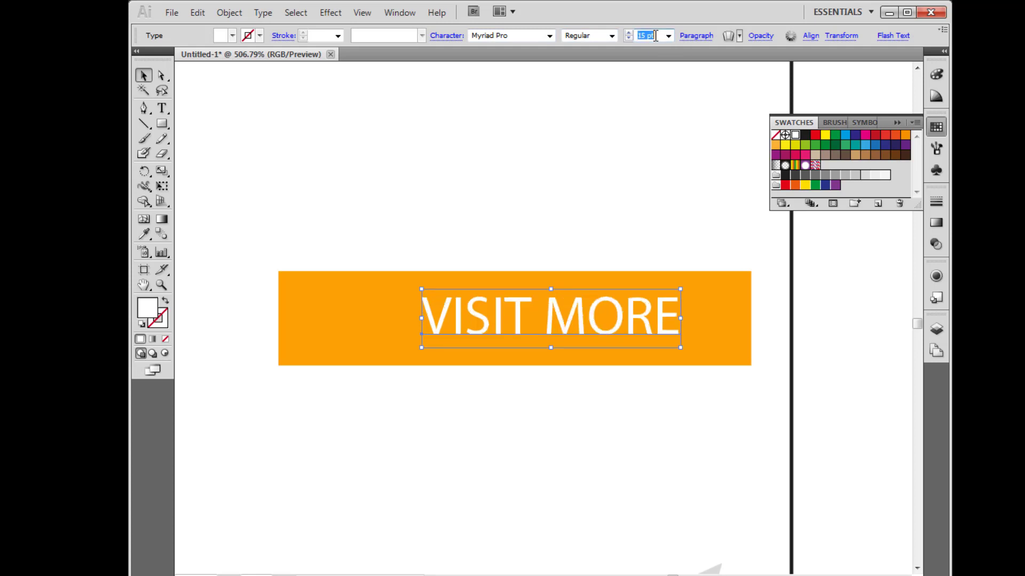
type("18")
key("Return")
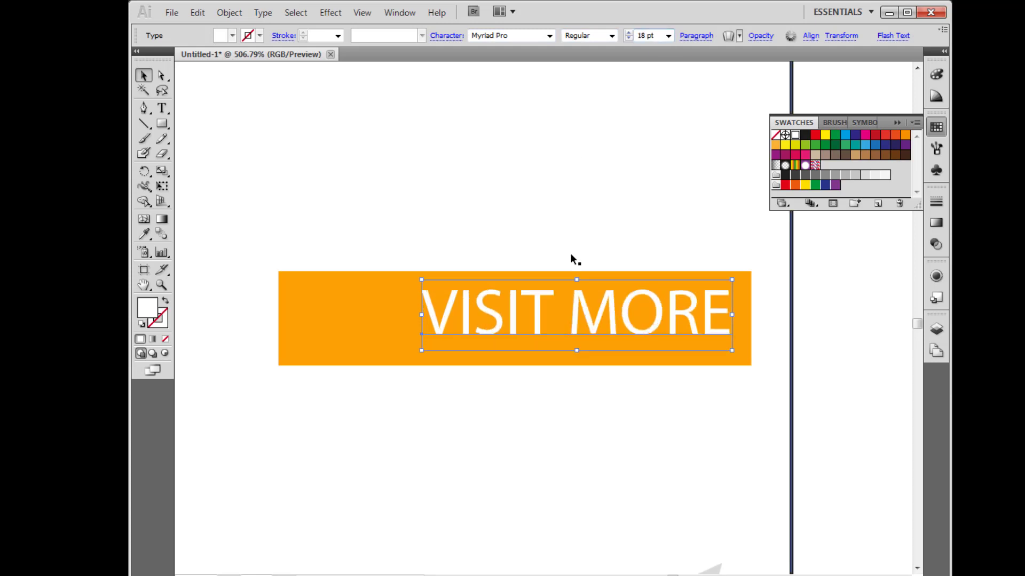
Enlarge the VISIT MORE text to 22 pt and centre it on the orange bar
left_click_drag(617, 303, 568, 304)
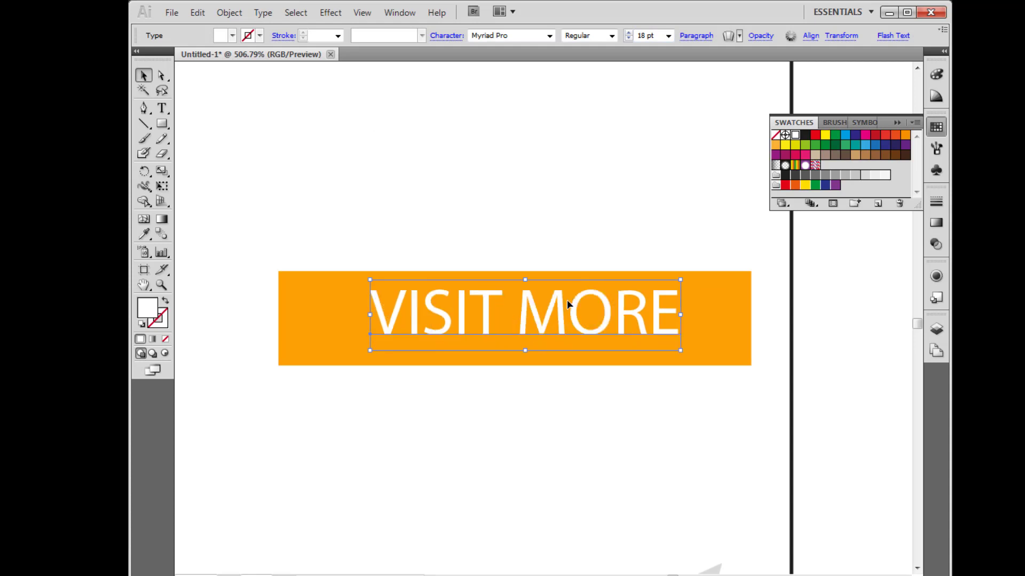
key("Left")
key("Left")
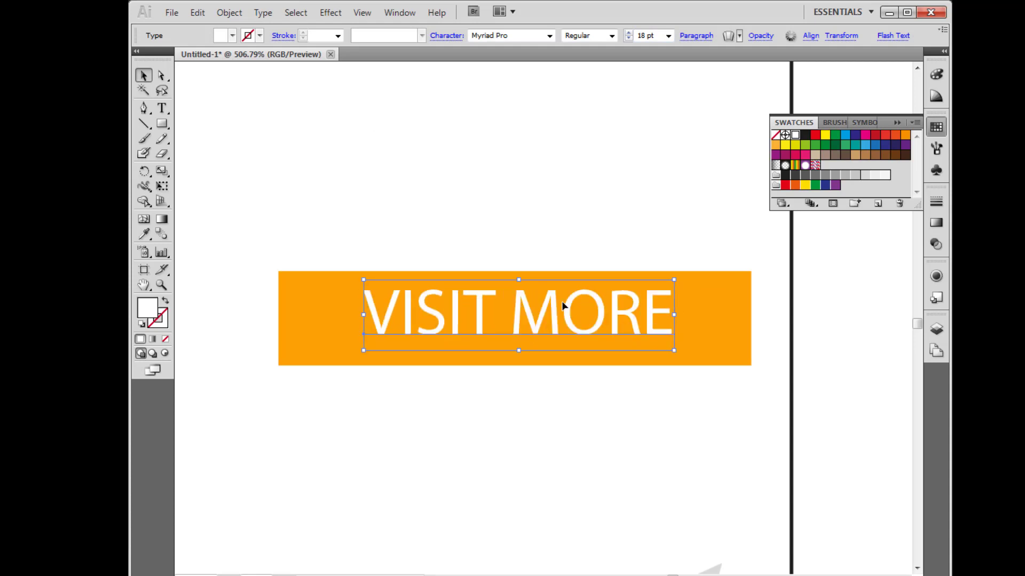
key("Down")
key("Down")
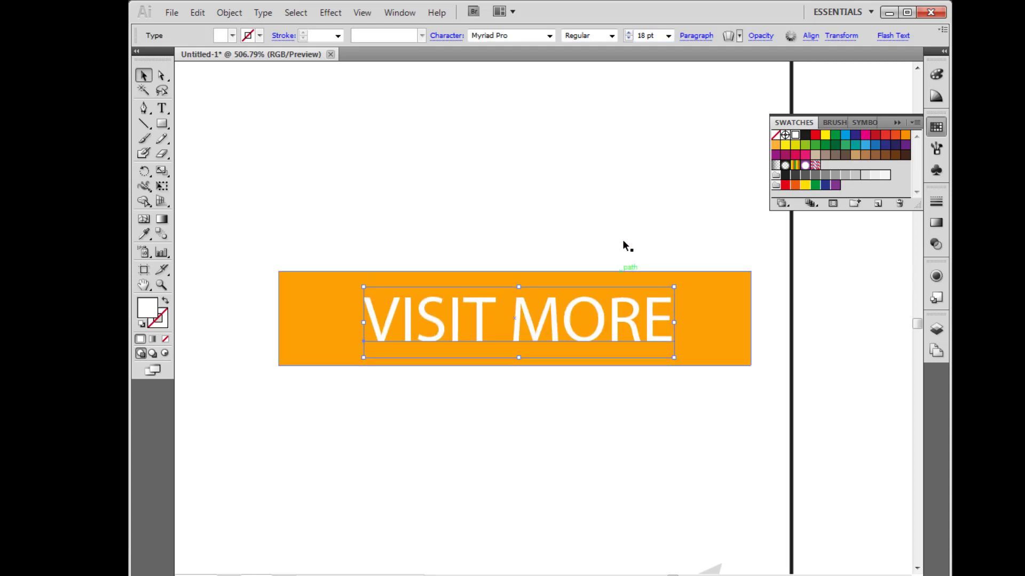
left_click(658, 35)
type("22")
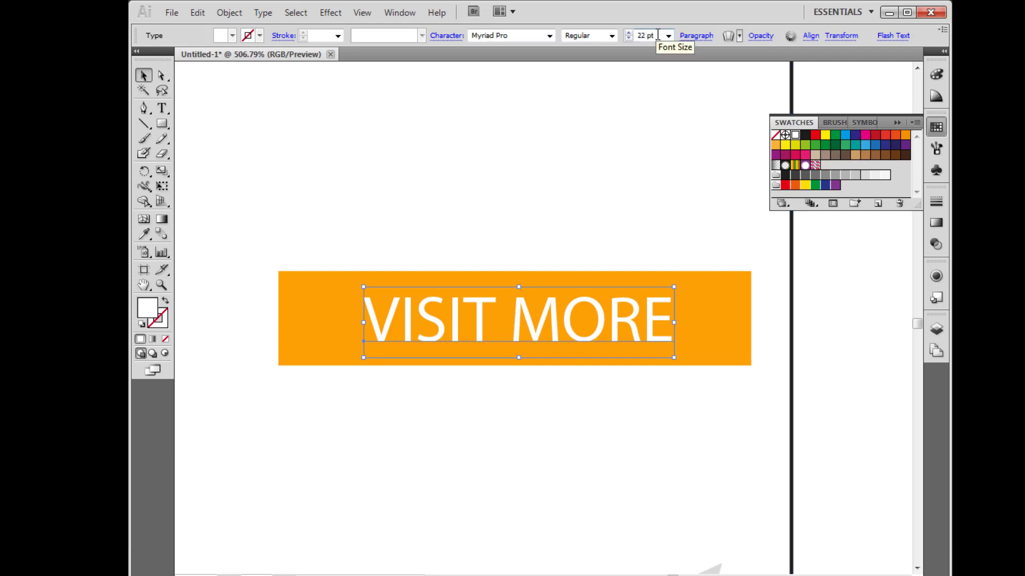
key("Return")
left_click_drag(594, 327, 563, 331)
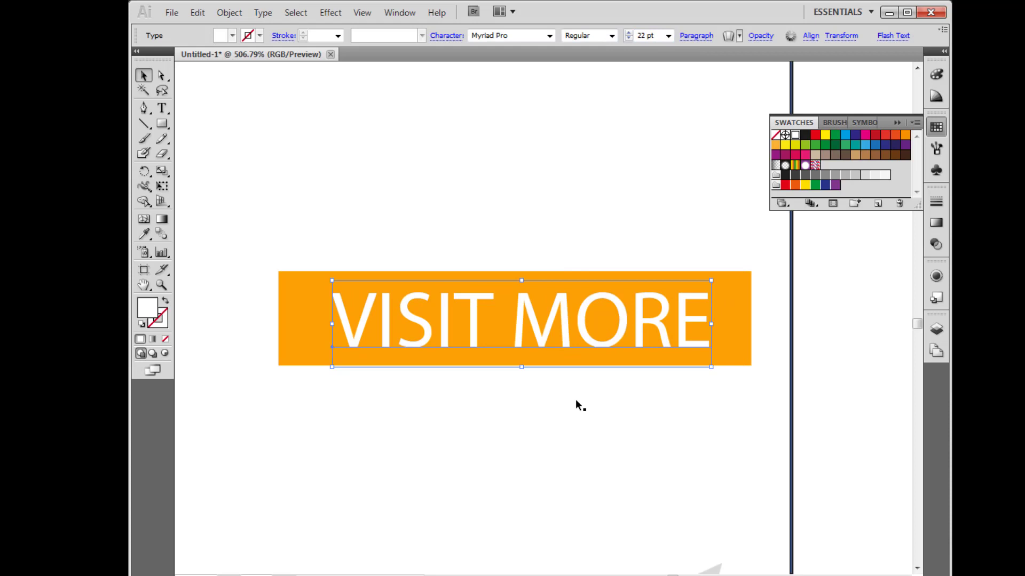
Zoom out to compare with the reference banner, then zoom back in on the lower banner
key("ctrl+minus")
key("ctrl+minus")
key("ctrl+minus")
key("ctrl+minus")
key("ctrl+minus")
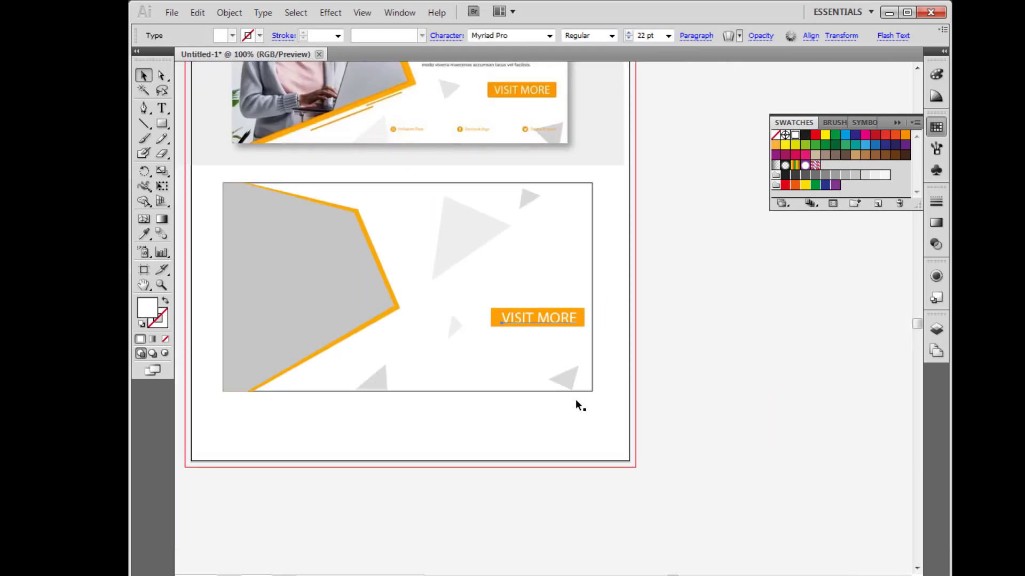
key("ctrl+minus")
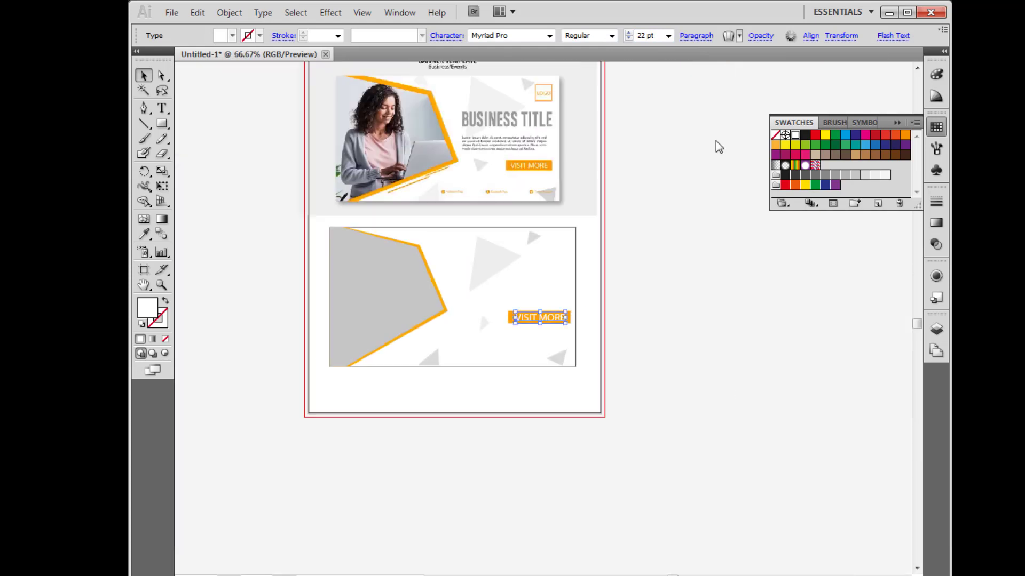
left_click(162, 285)
left_click_drag(418, 73, 607, 199)
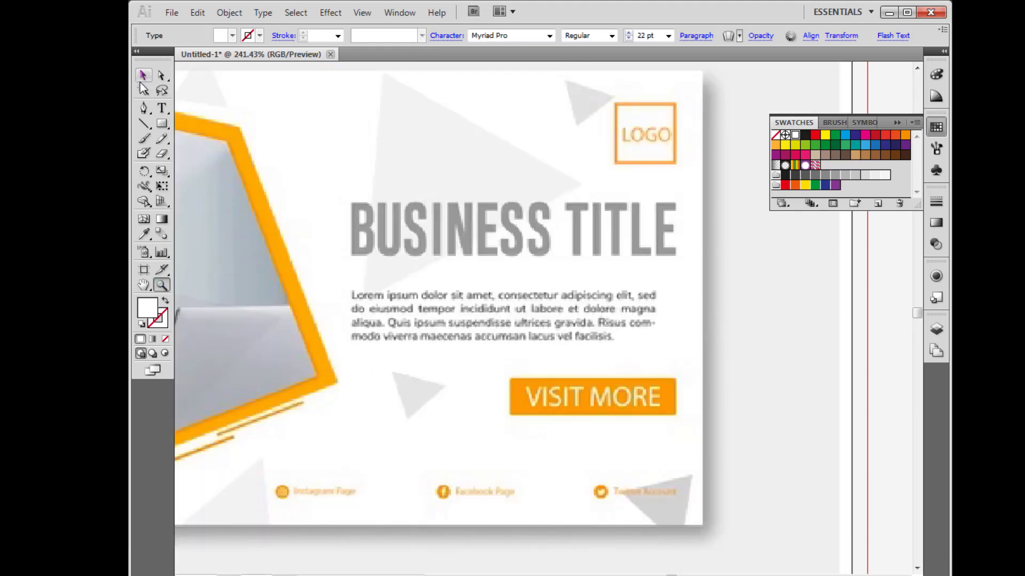
left_click(142, 76)
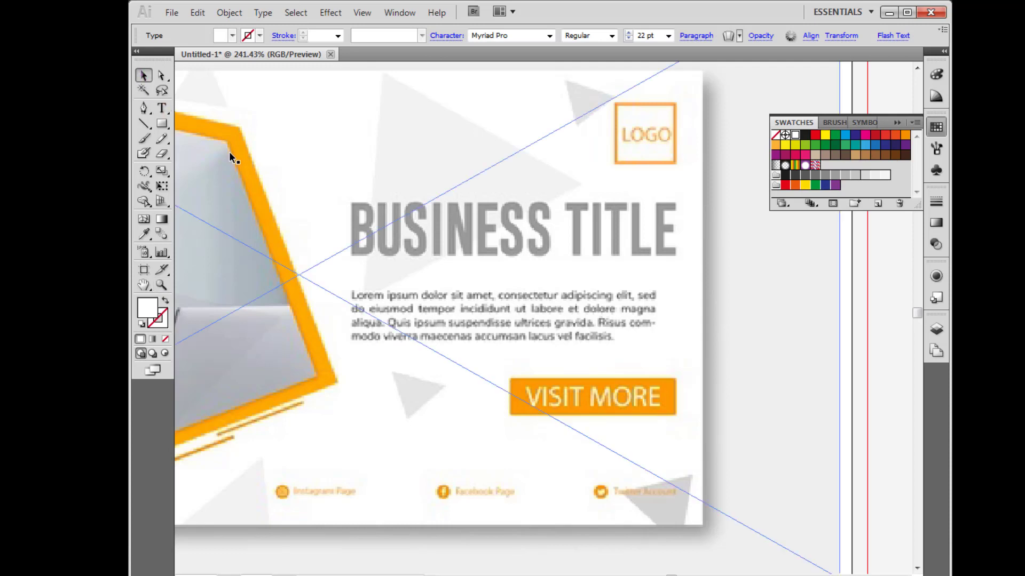
key("p")
key("ctrl+minus")
key("ctrl+minus")
key("ctrl+minus")
key("ctrl+minus")
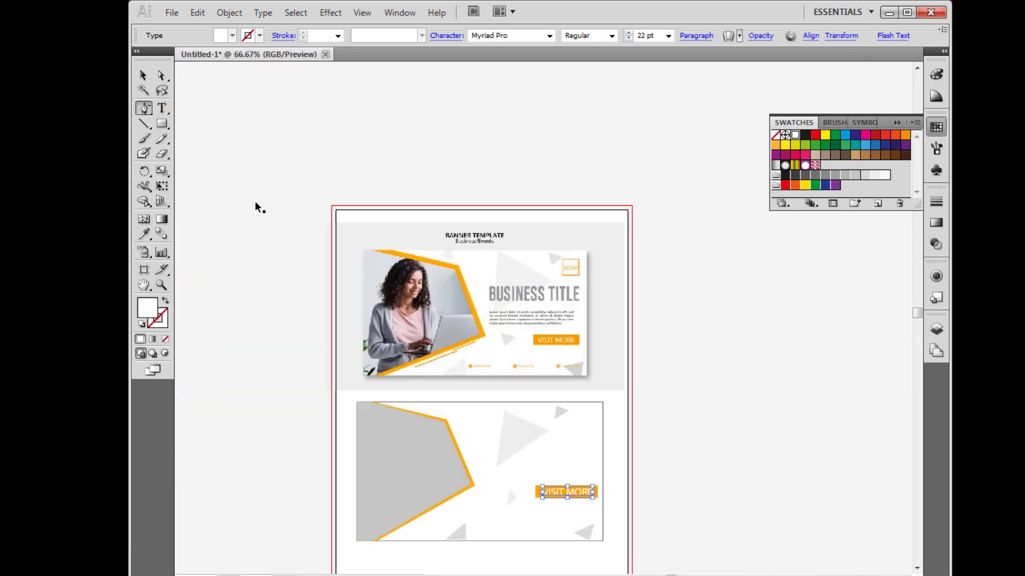
key("ctrl+minus")
left_click(161, 285)
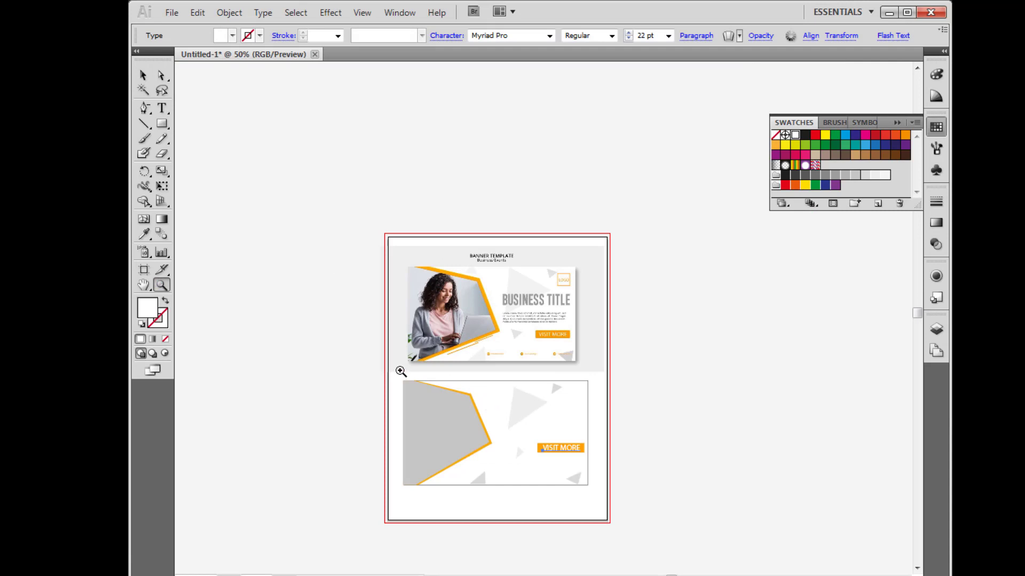
left_click_drag(341, 368, 606, 510)
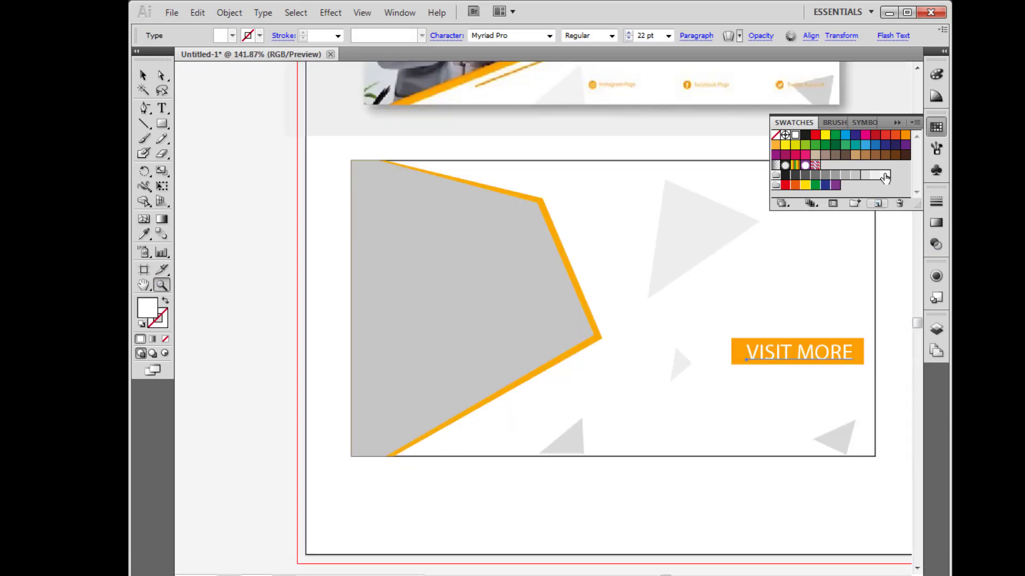
left_click(897, 123)
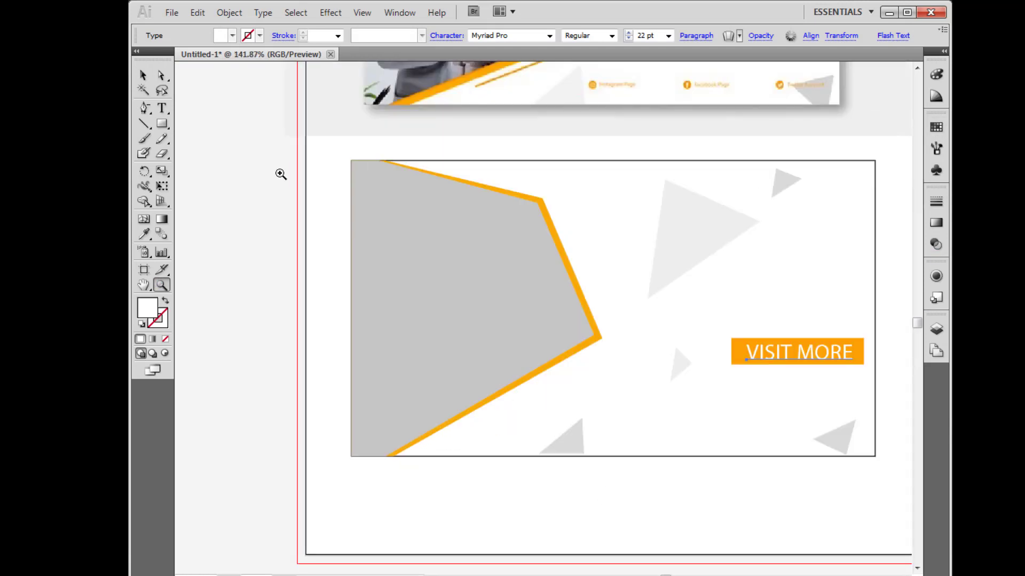
left_click(161, 109)
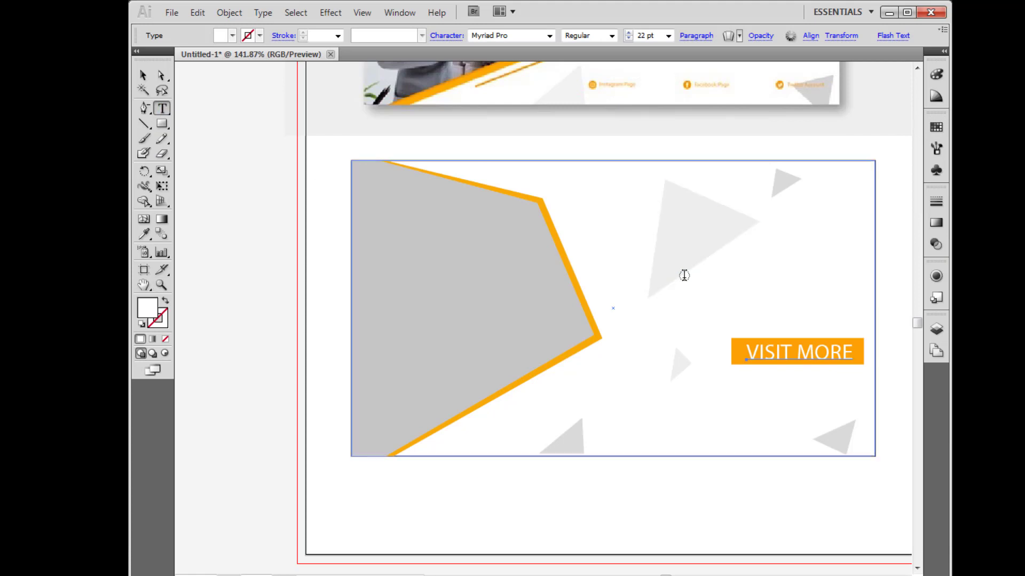
Type the heading 'BUSINESS TITLE' above the large grey triangle
left_click(639, 245)
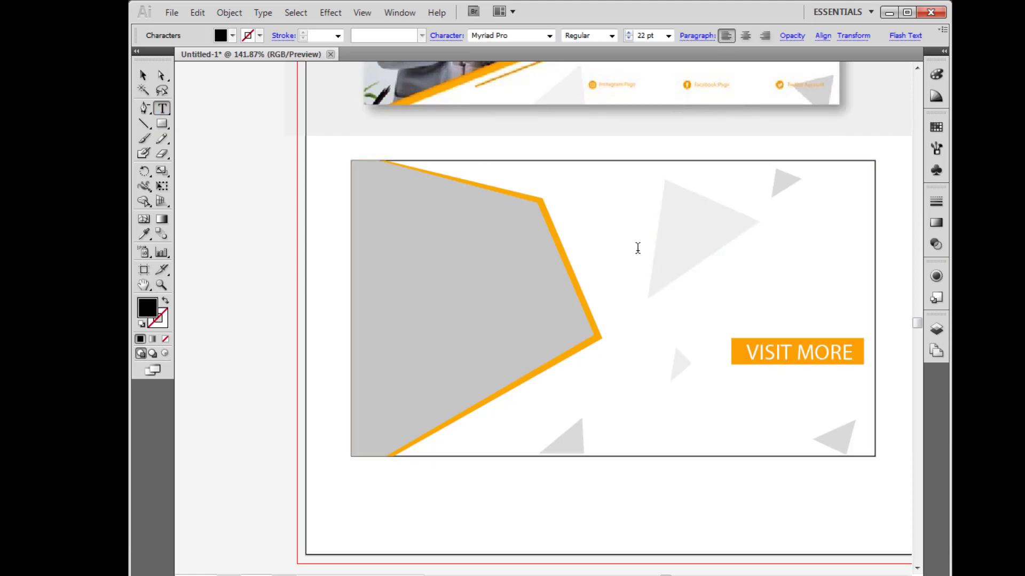
type("BUSINESS ")
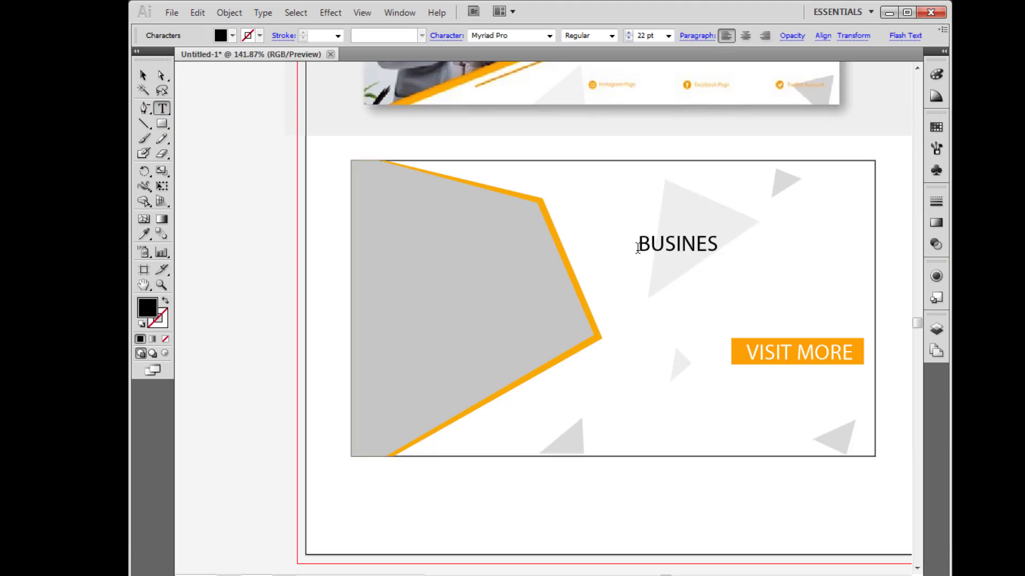
type("TITLE")
key("Escape")
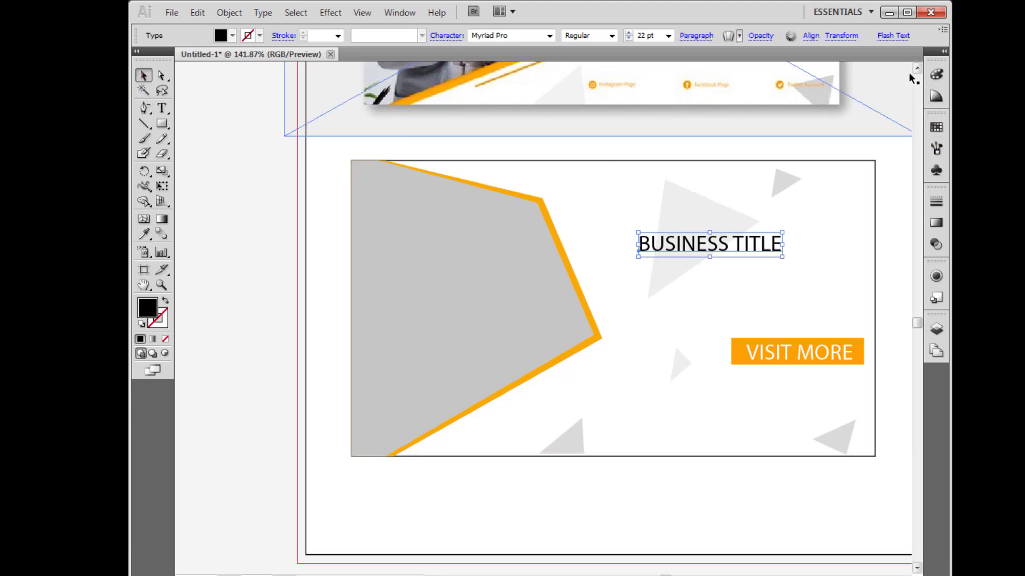
scroll(917, 75, "up", 10)
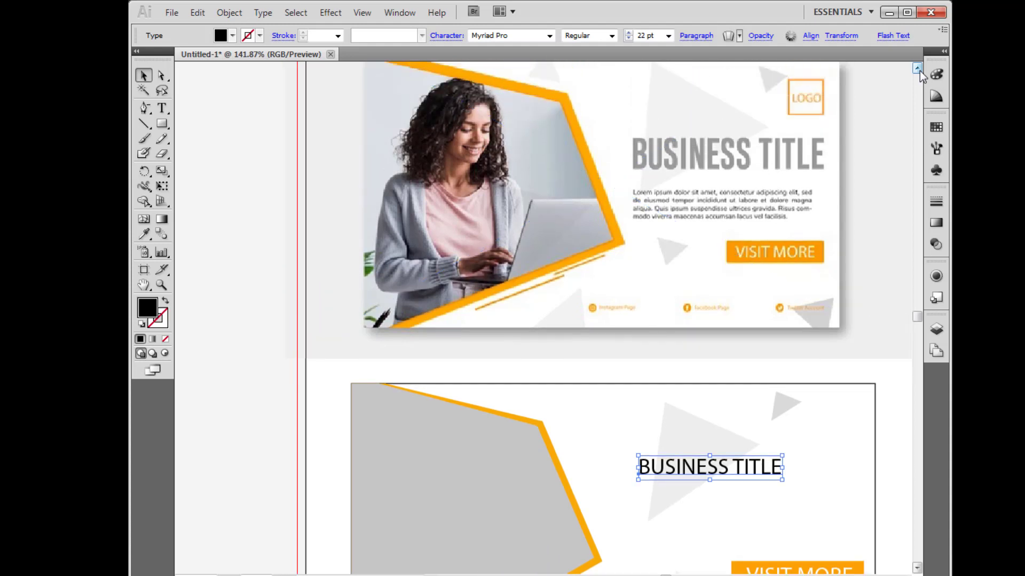
Preview fonts on the title and settle on Oswald Regular
left_click(518, 36)
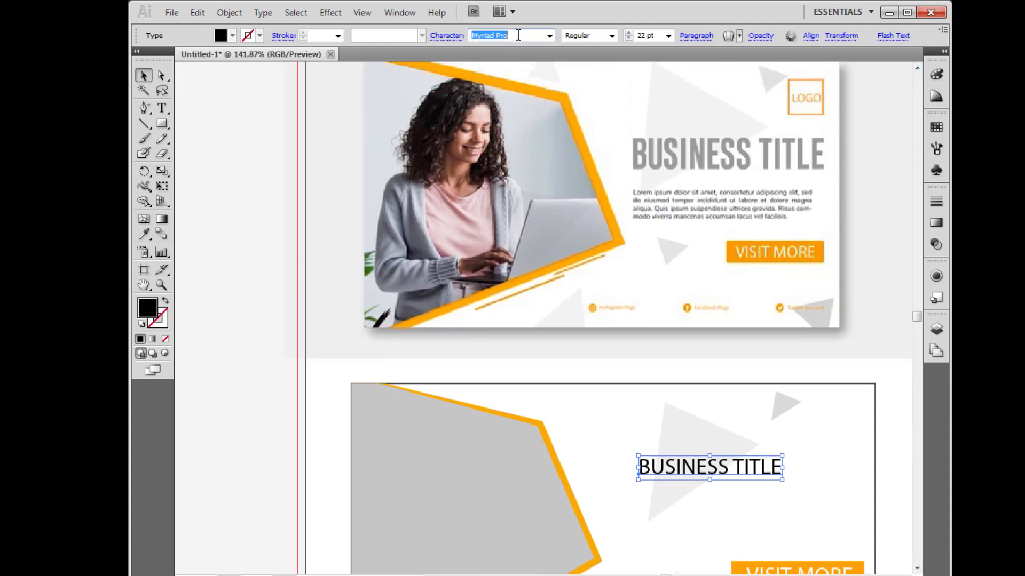
key("Down")
key("Down")
key("Down")
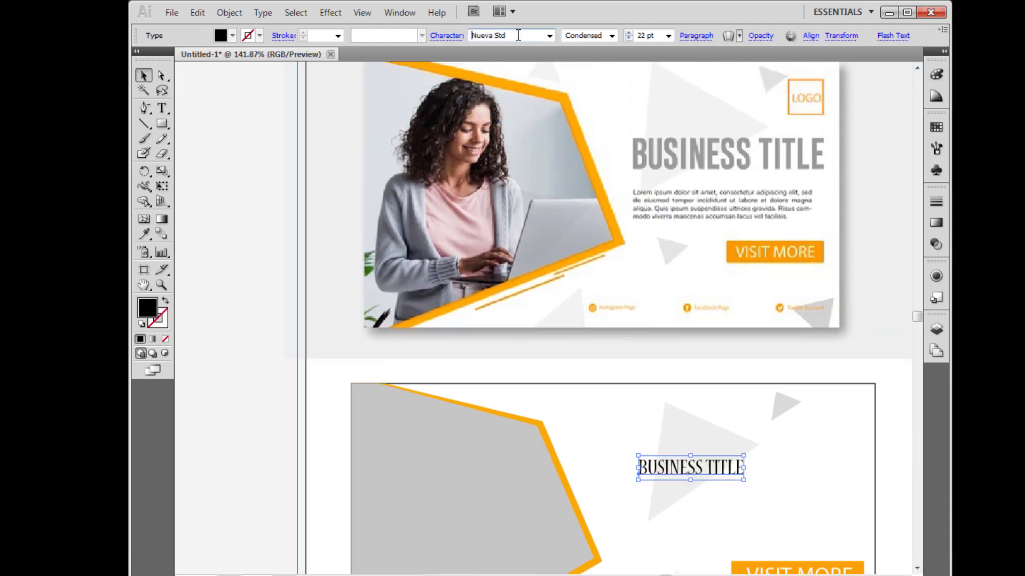
key("Down")
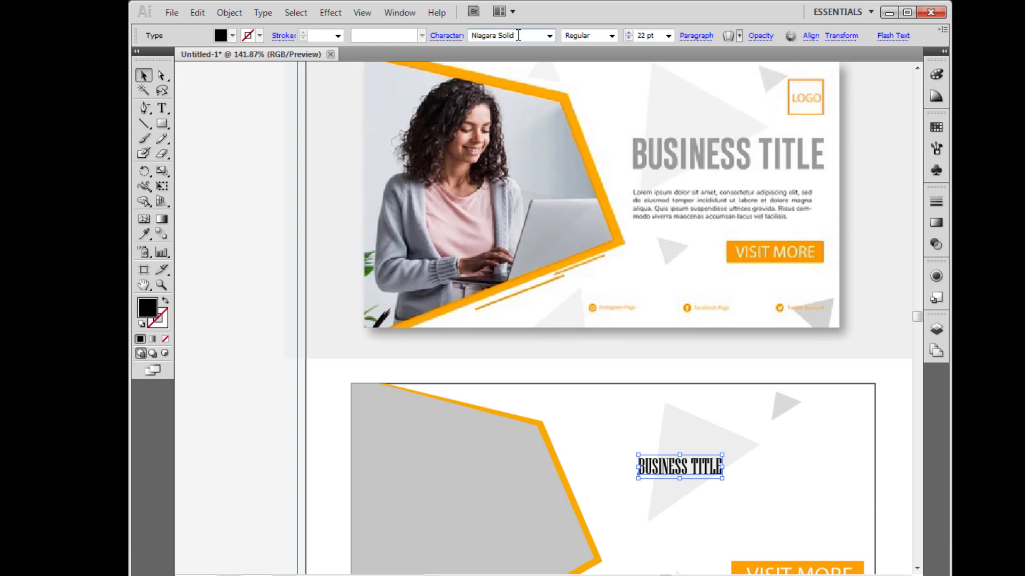
key("Up")
key("Up")
key("Down")
key("Down")
key("Down")
key("Down")
key("Down")
key("Down")
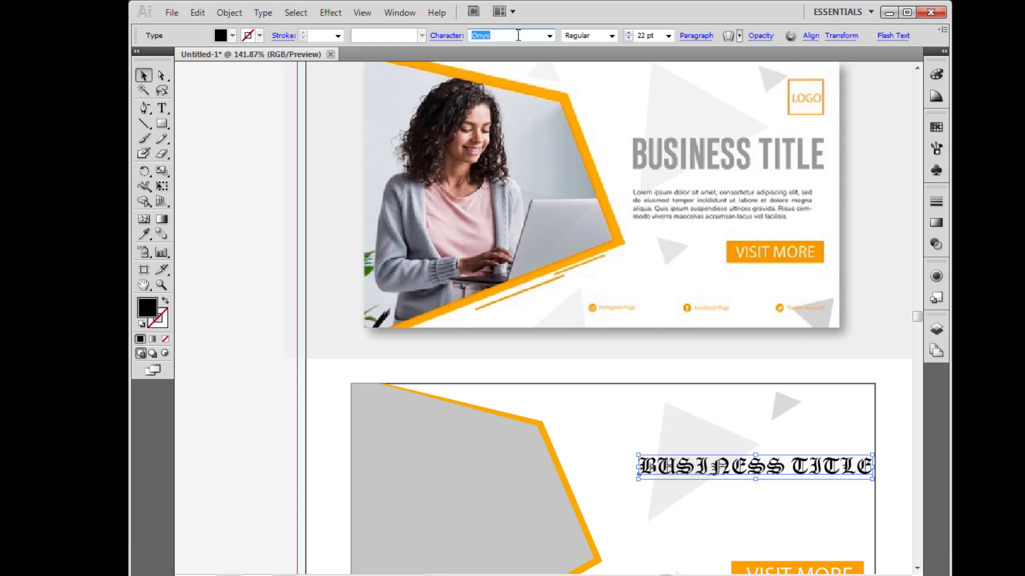
key("Down")
key("Up")
key("Down")
key("Down")
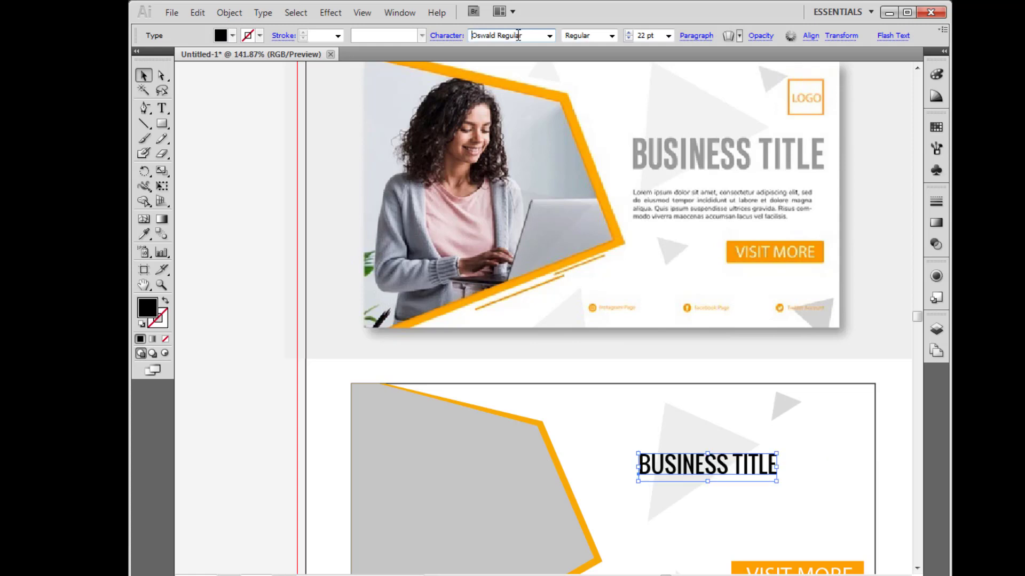
key("Down")
key("Up")
Size the title to 35 pt and align it with the button's right edge
double_click(648, 35)
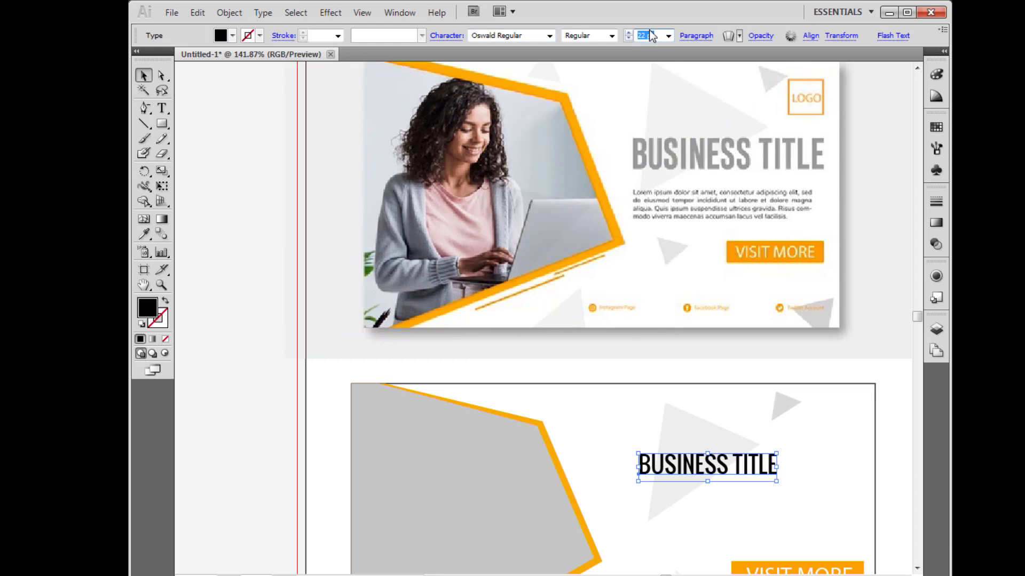
type("30")
key("Return")
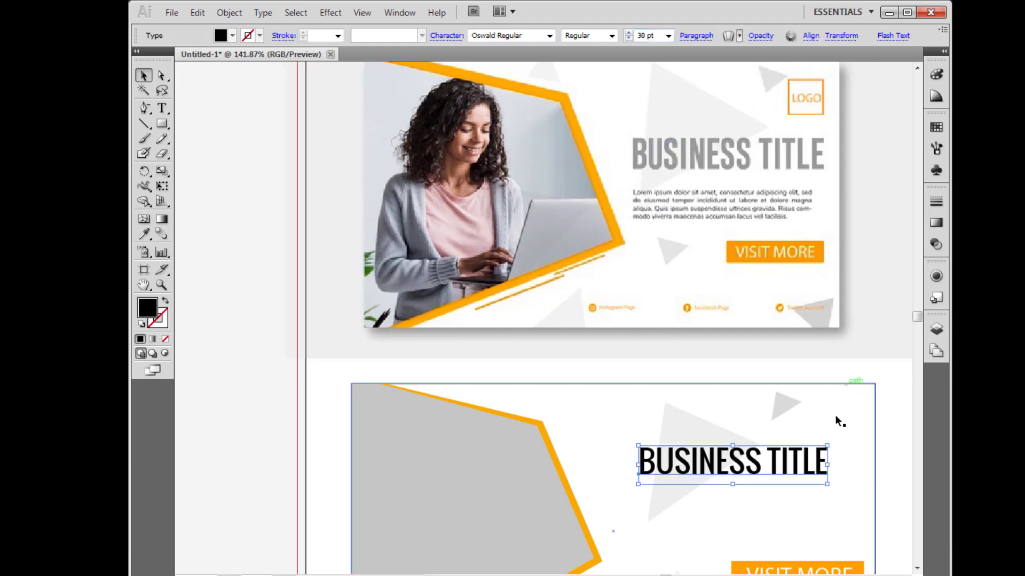
mouse_move(817, 475)
left_mouse_down()
mouse_move(839, 494)
mouse_move(848, 474)
left_mouse_up()
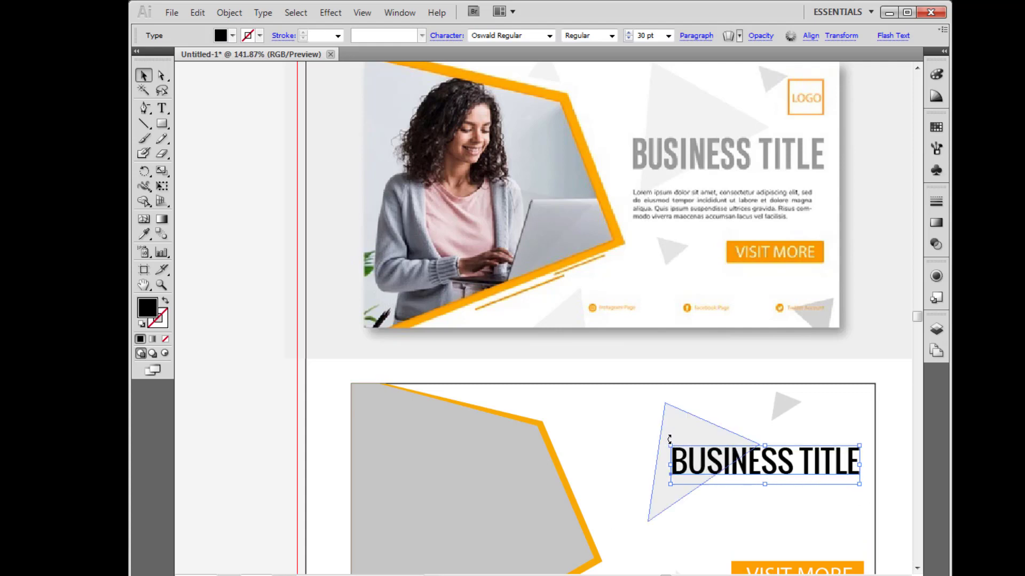
left_click(650, 31)
type("4")
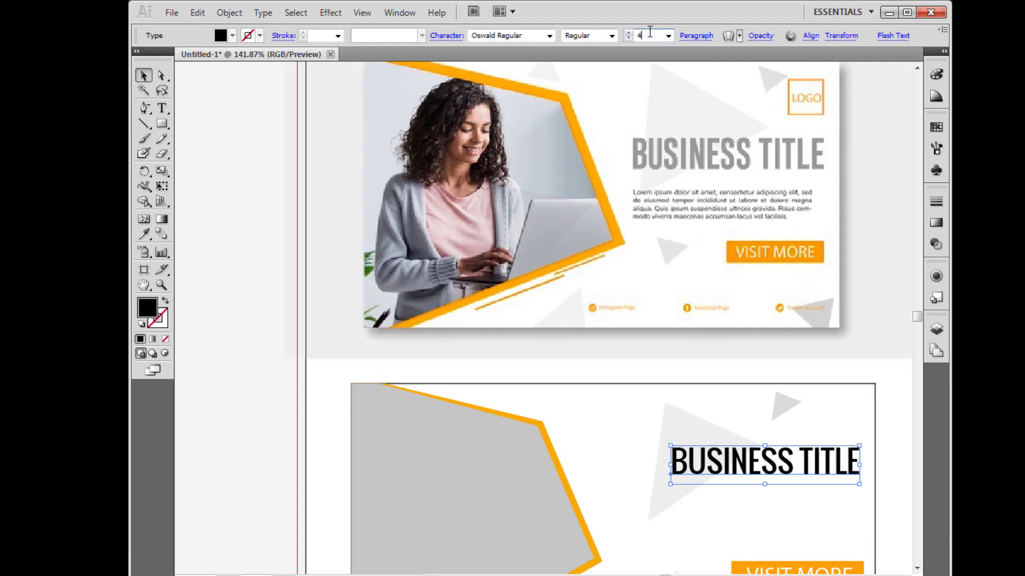
type("0")
key("Return")
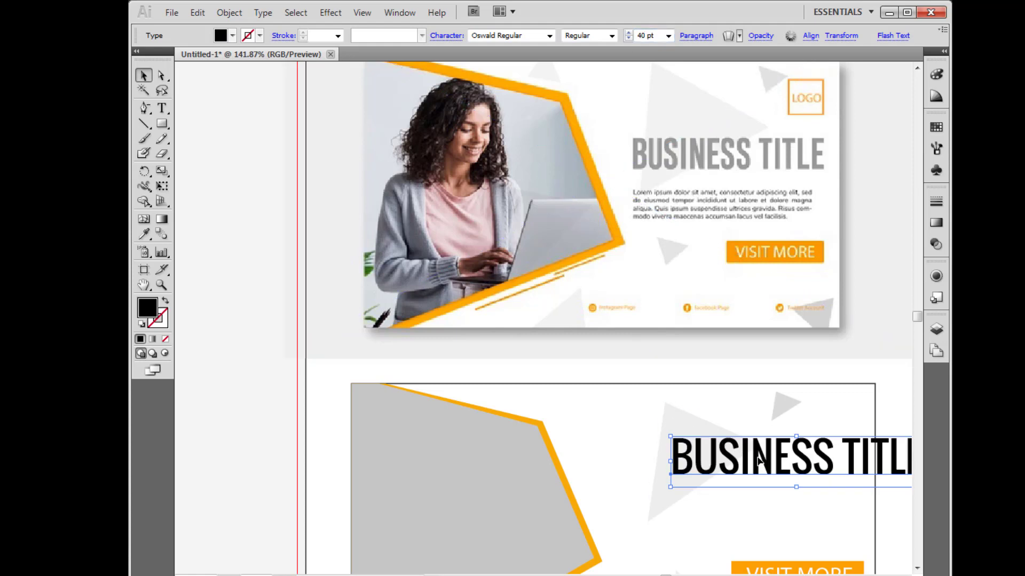
left_click_drag(760, 462, 694, 467)
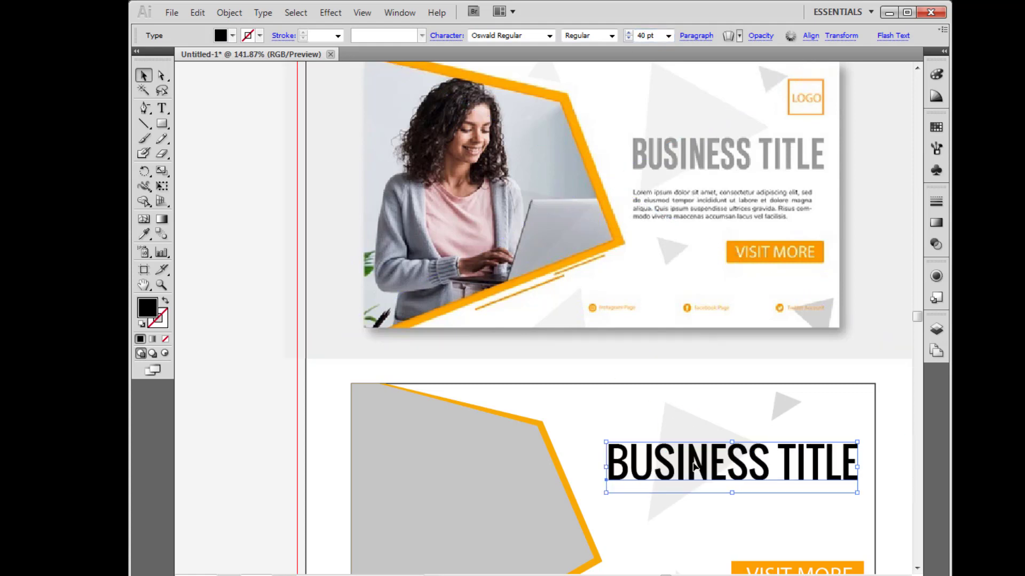
left_click(650, 35)
type("35")
key("Return")
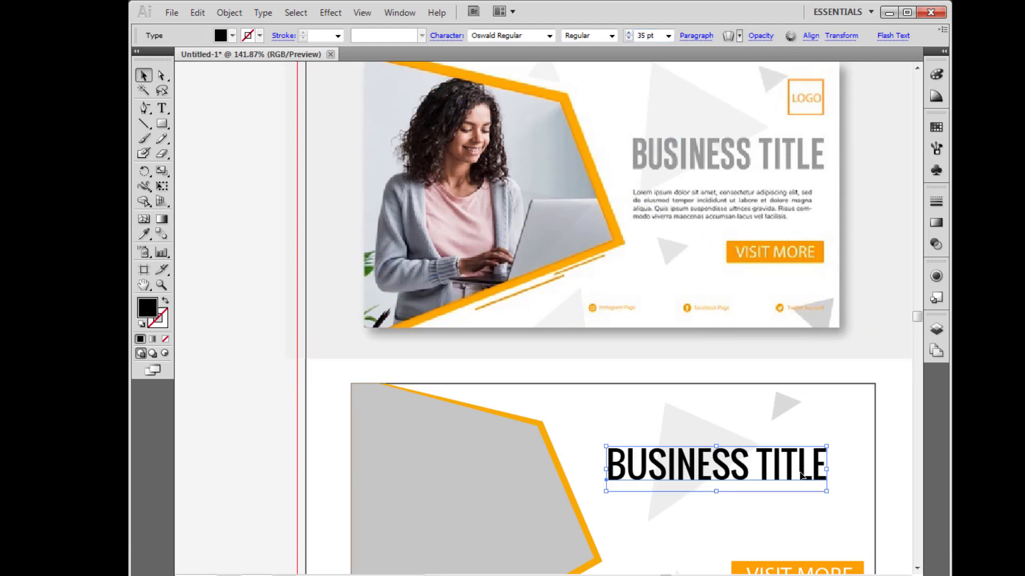
left_click_drag(801, 477, 830, 473)
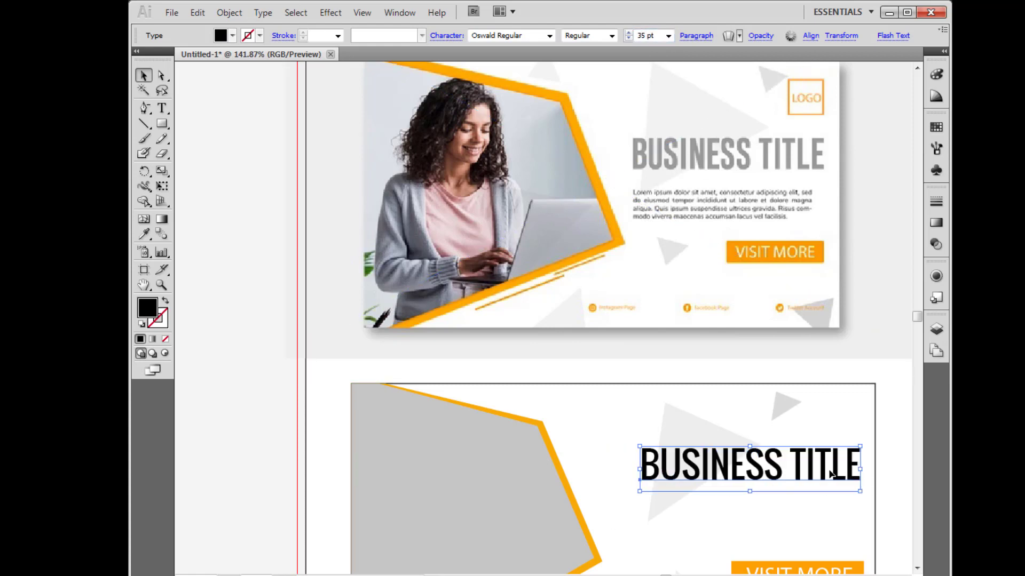
Copy the reference title's grey onto BUSINESS TITLE with the Eyedropper
left_click(143, 235)
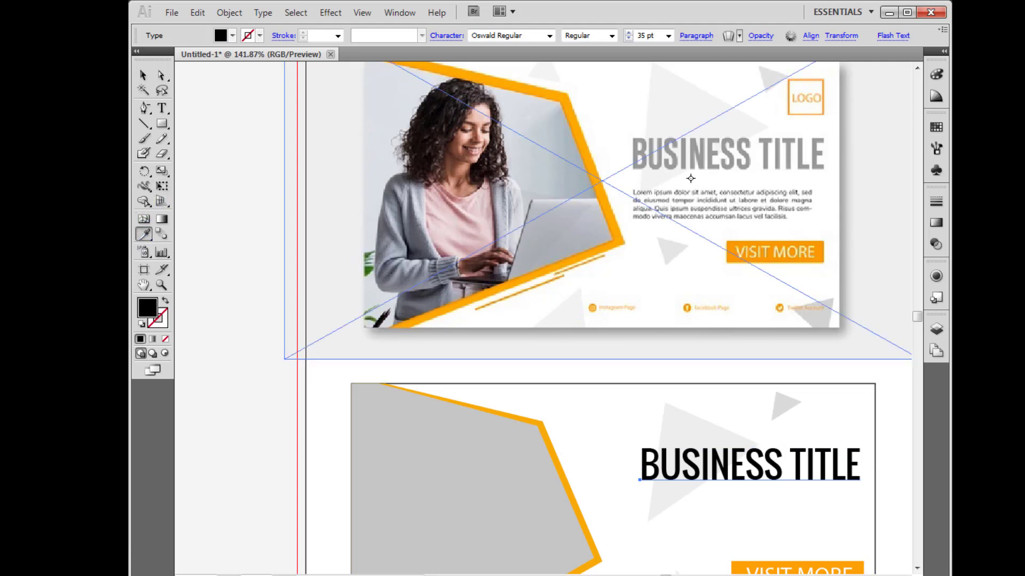
left_click(764, 144)
key("v")
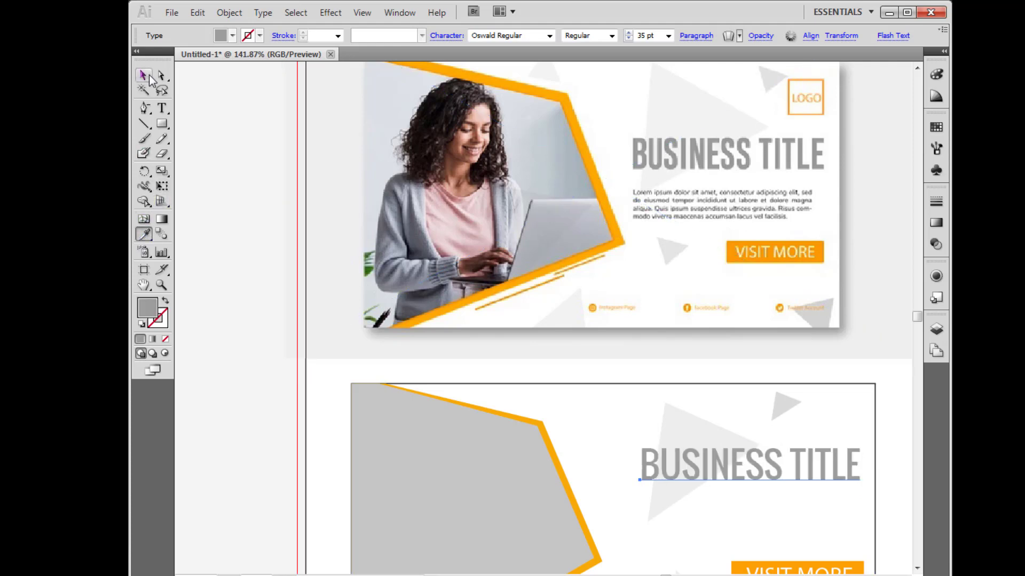
left_click(336, 547)
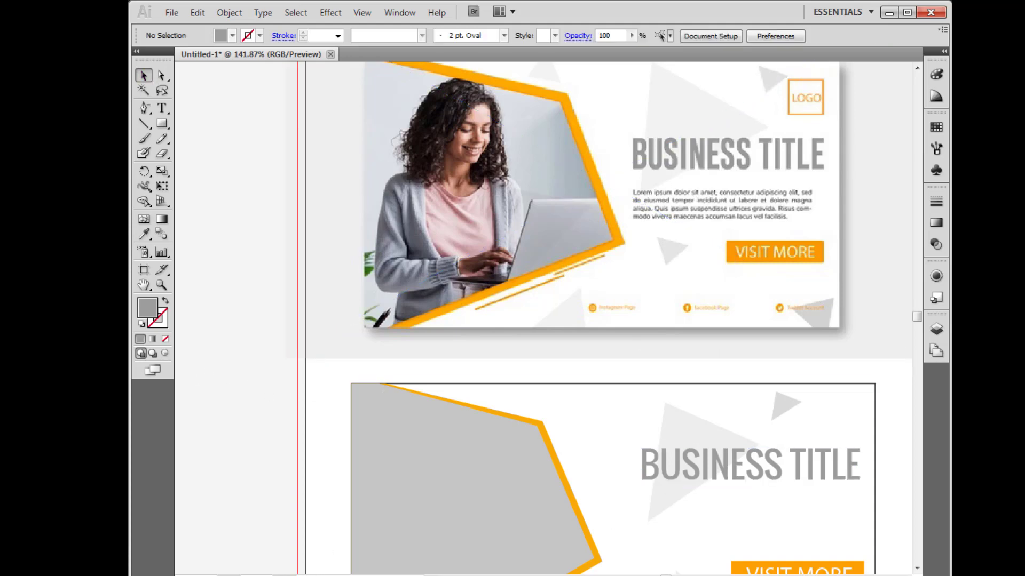
Search Google for 'paragraph' and copy the featured definition text
left_click(889, 11)
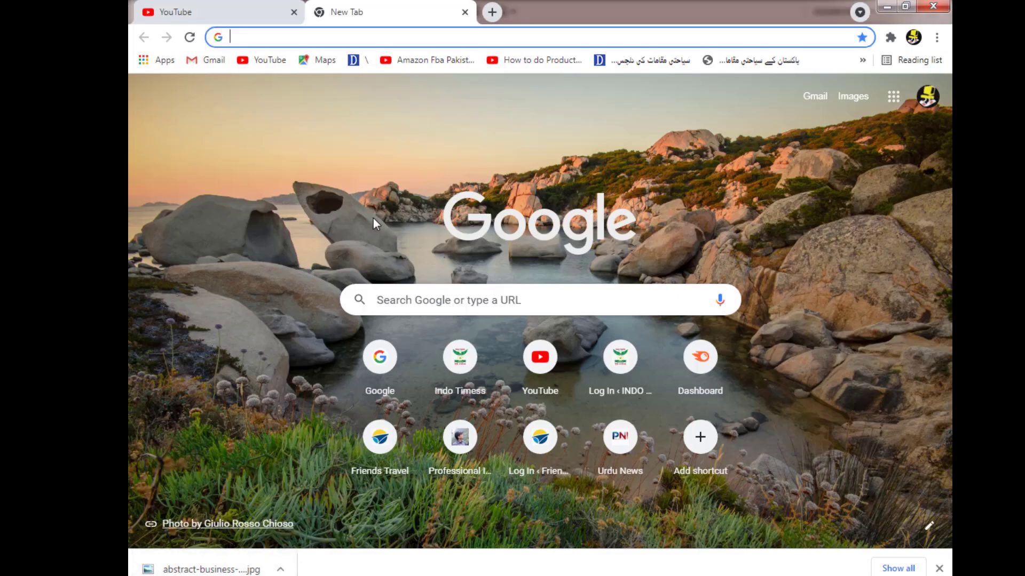
type("PAR")
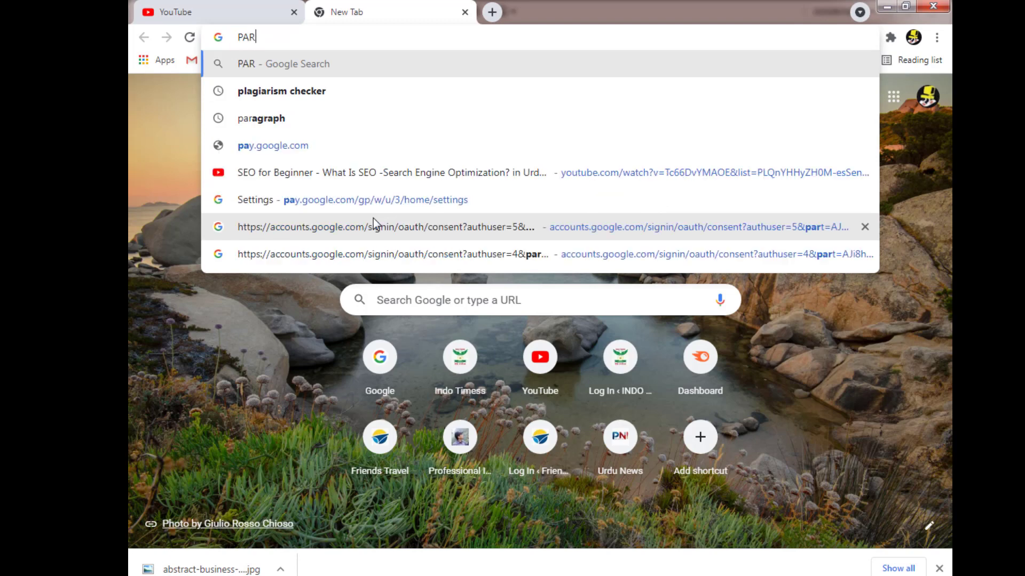
type("A")
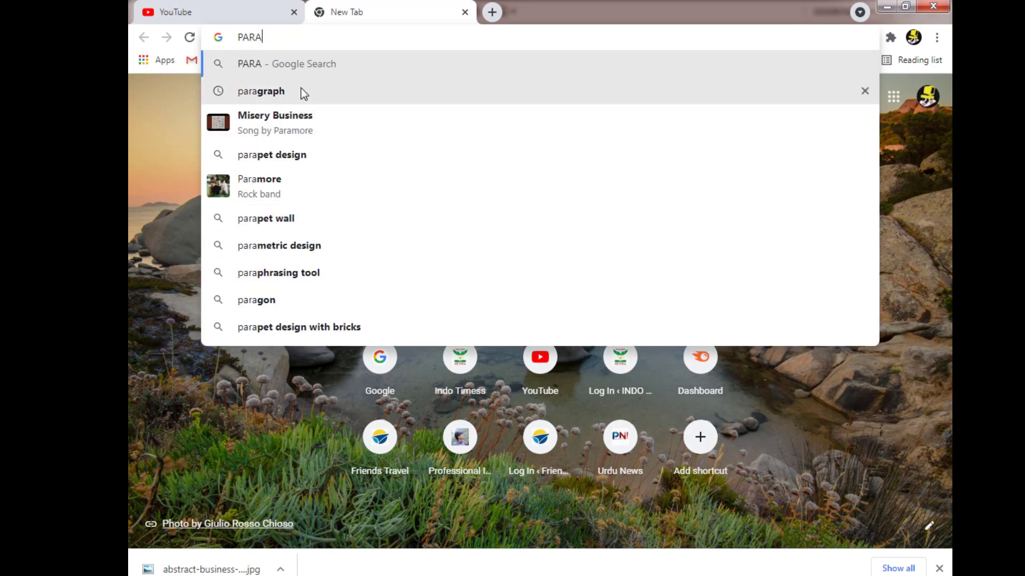
left_click(301, 91)
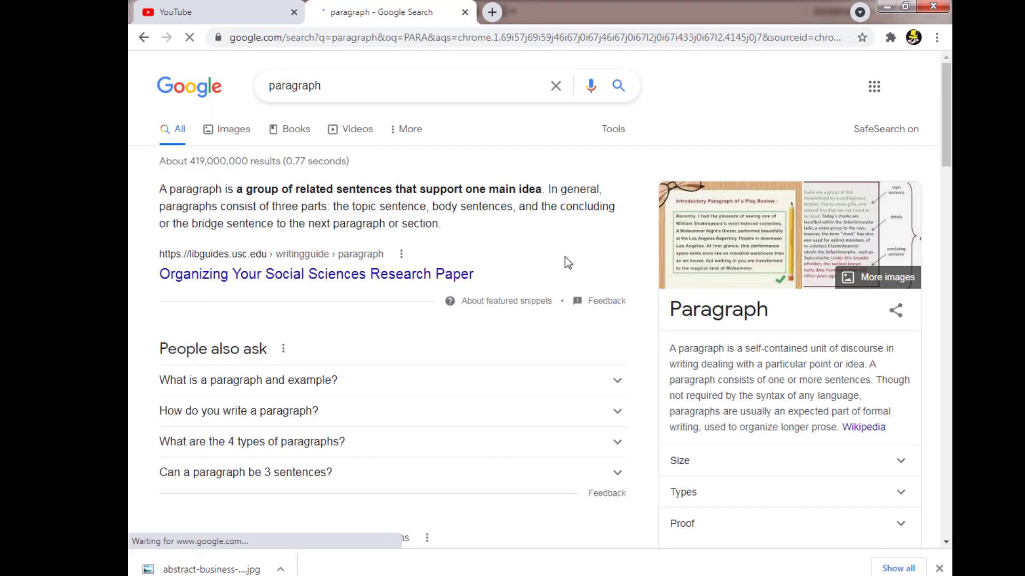
left_click_drag(453, 241, 159, 190)
right_click(262, 203)
left_click(277, 212)
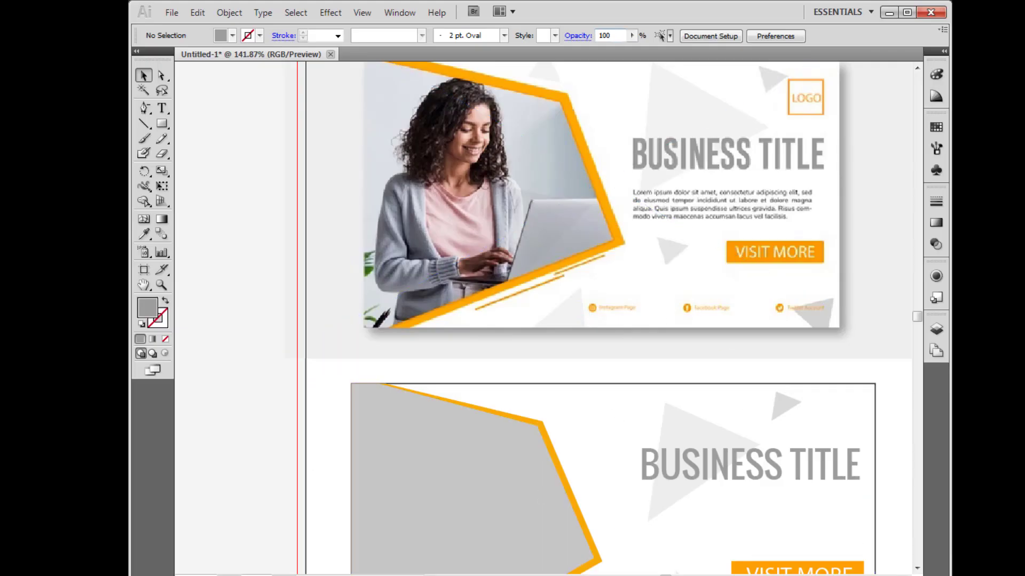
Paste the copied paragraph as a text line below the title
scroll(609, 320, "down", 3)
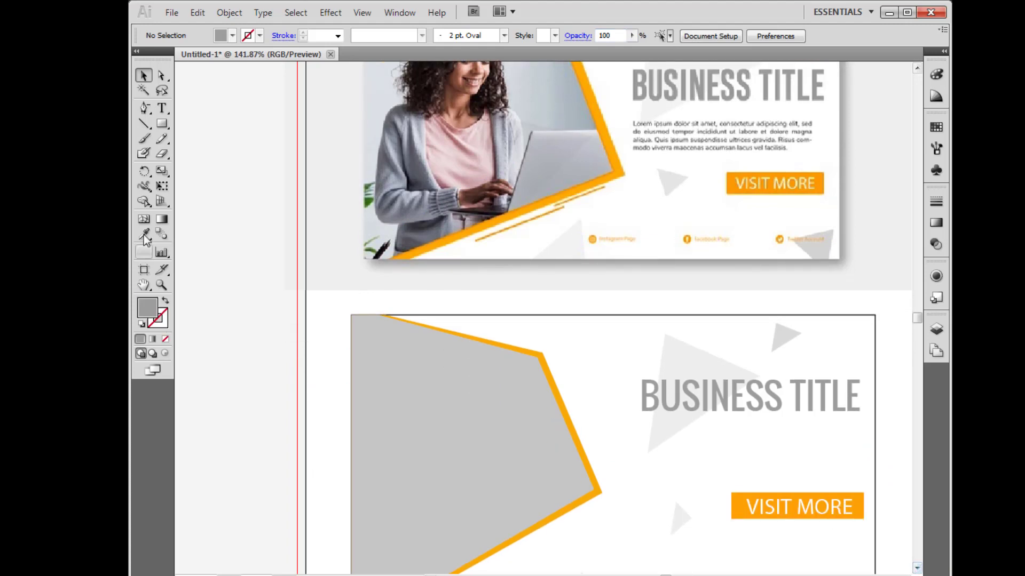
left_click(162, 108)
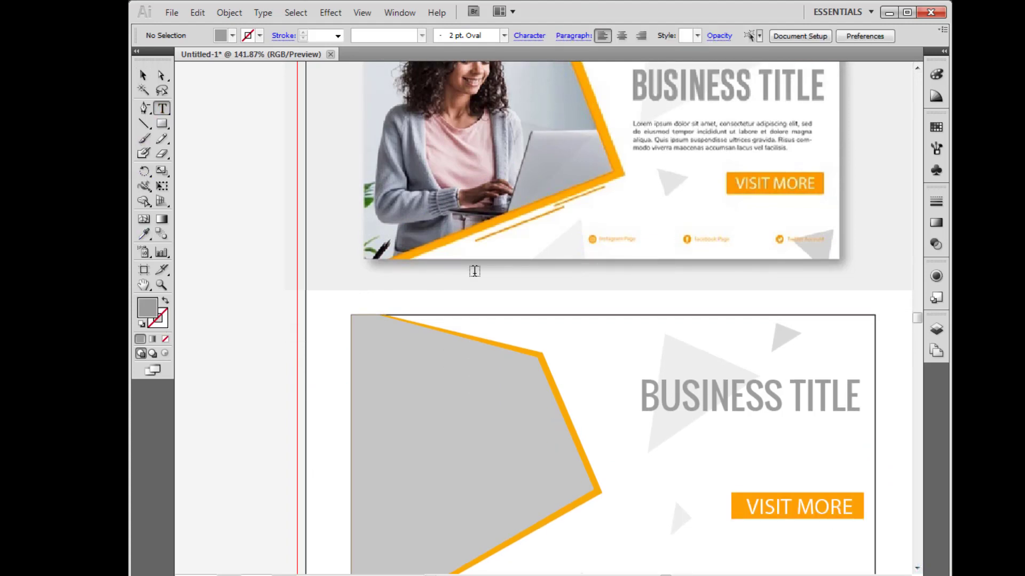
left_click(640, 433)
key("ctrl+v")
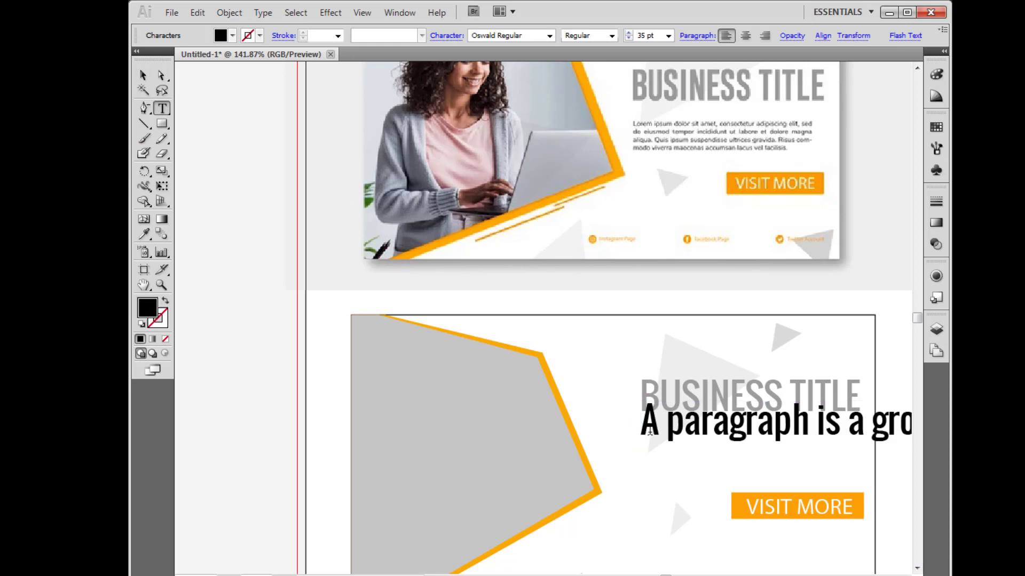
left_click(143, 75)
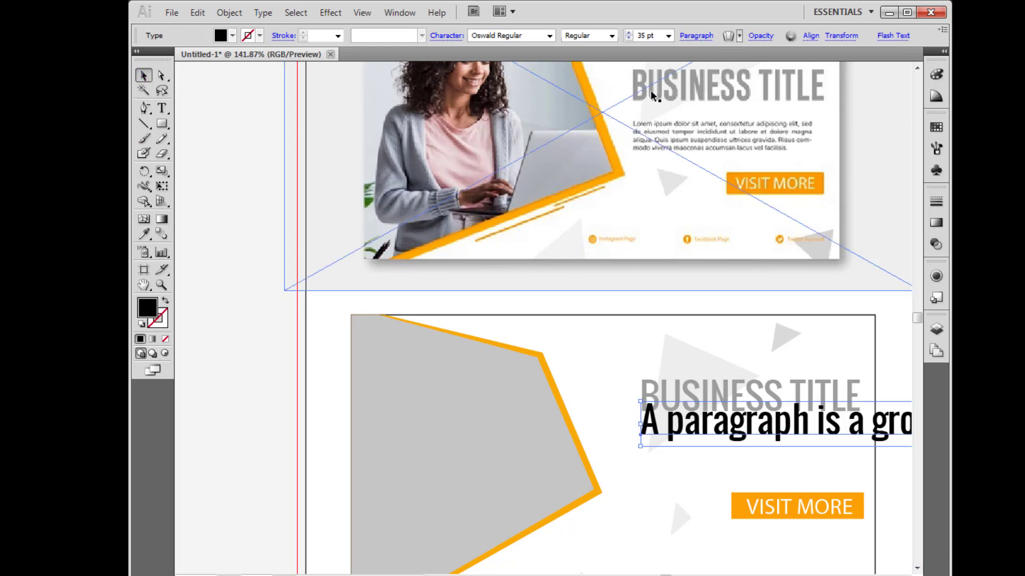
Set the paragraph to 6 pt light grey and move it left across the banner
left_click(643, 35)
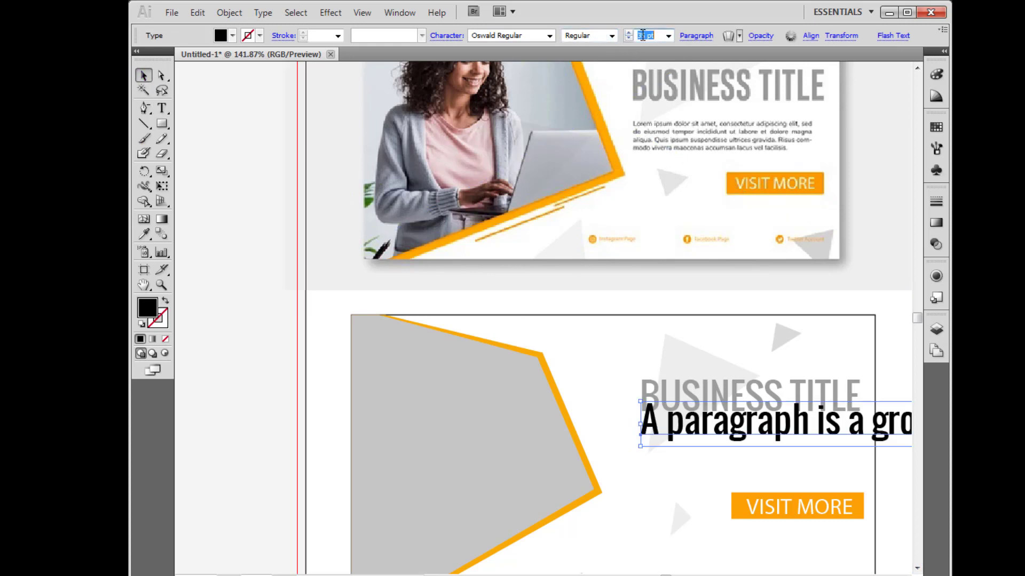
type("8")
key("Return")
key("period")
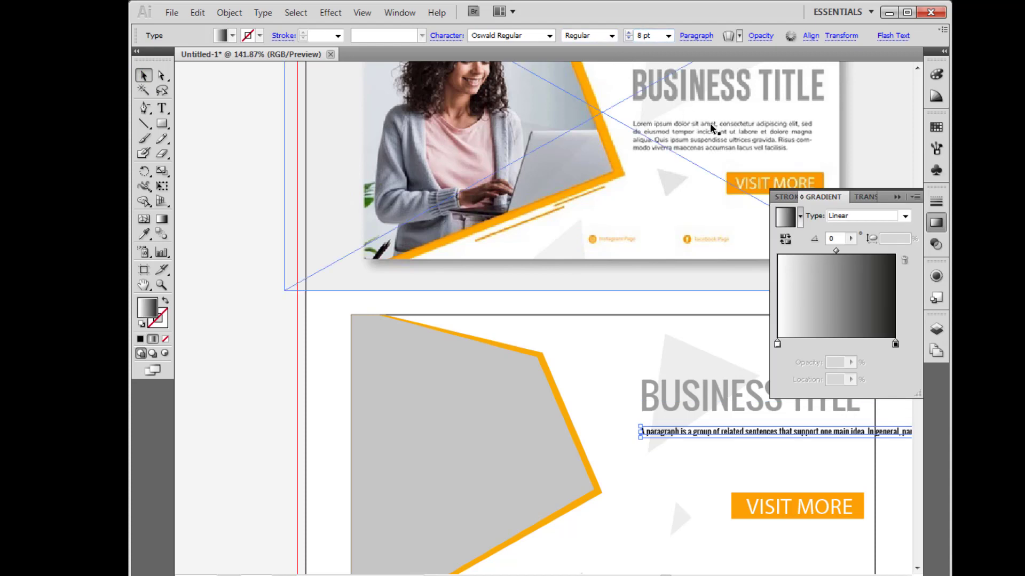
left_click(645, 33)
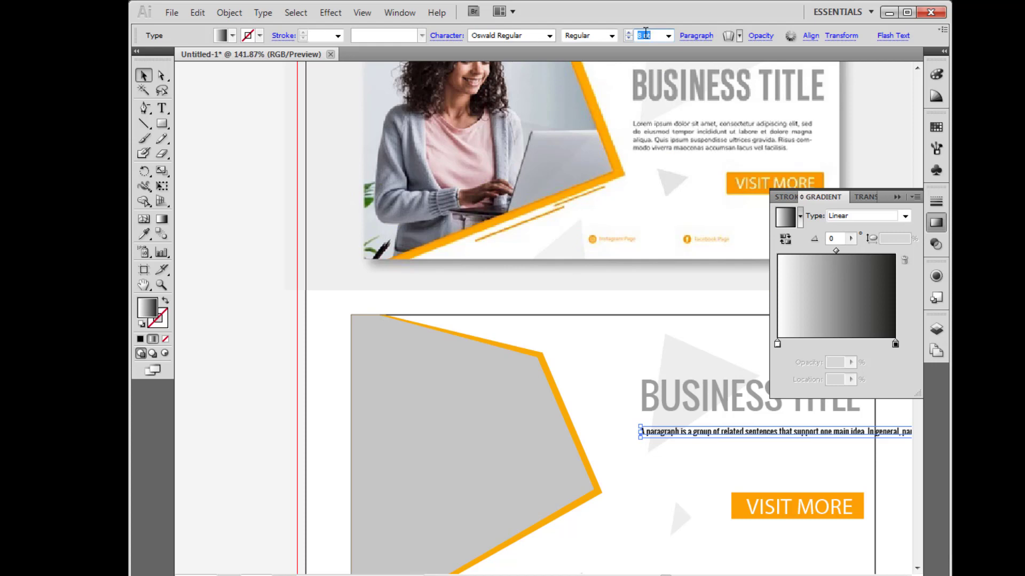
type("6")
key("Return")
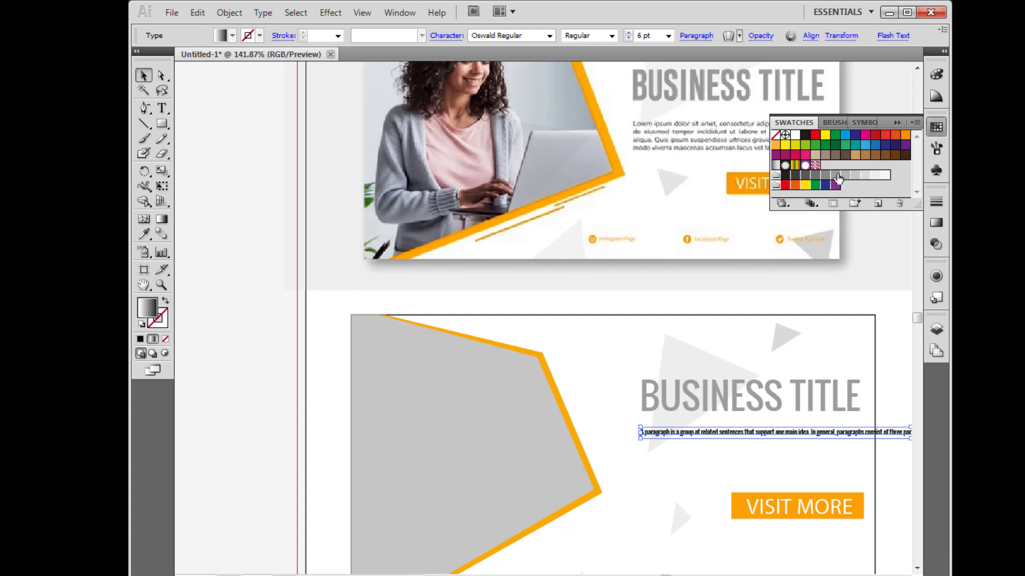
left_click(833, 176)
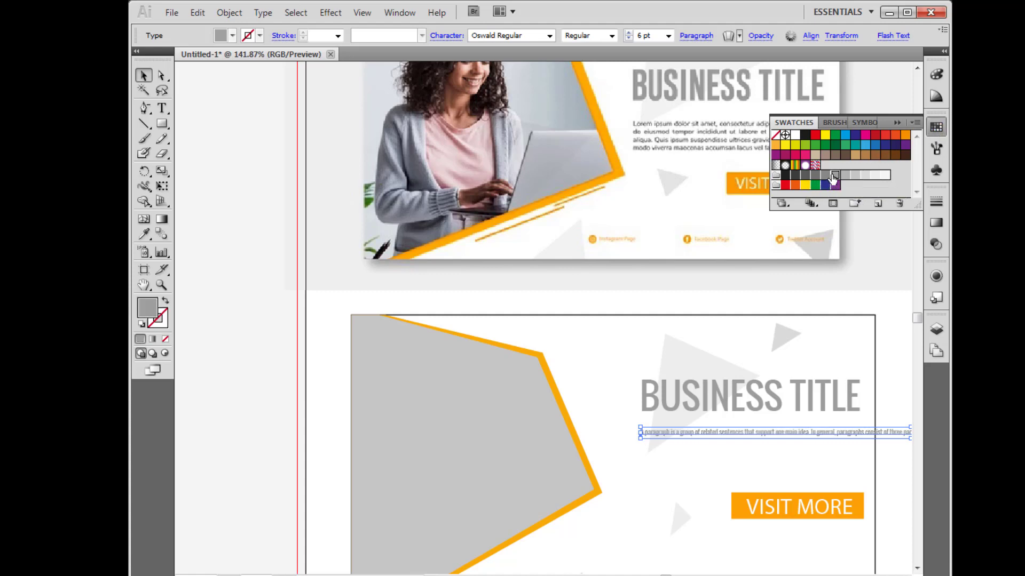
left_click_drag(857, 434, 674, 433)
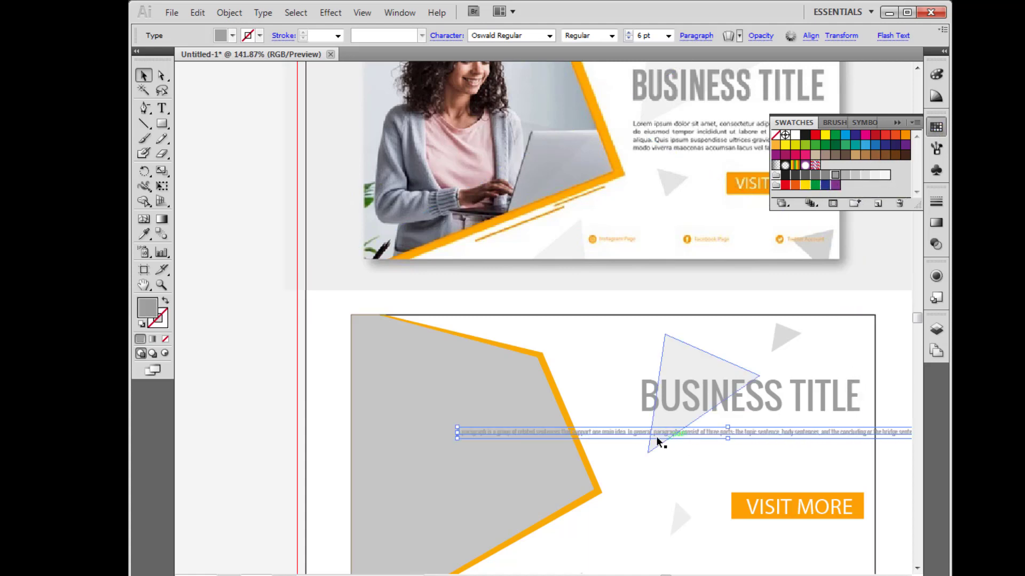
Break the paragraph into three lines and position it under BUSINESS TITLE
left_click(162, 109)
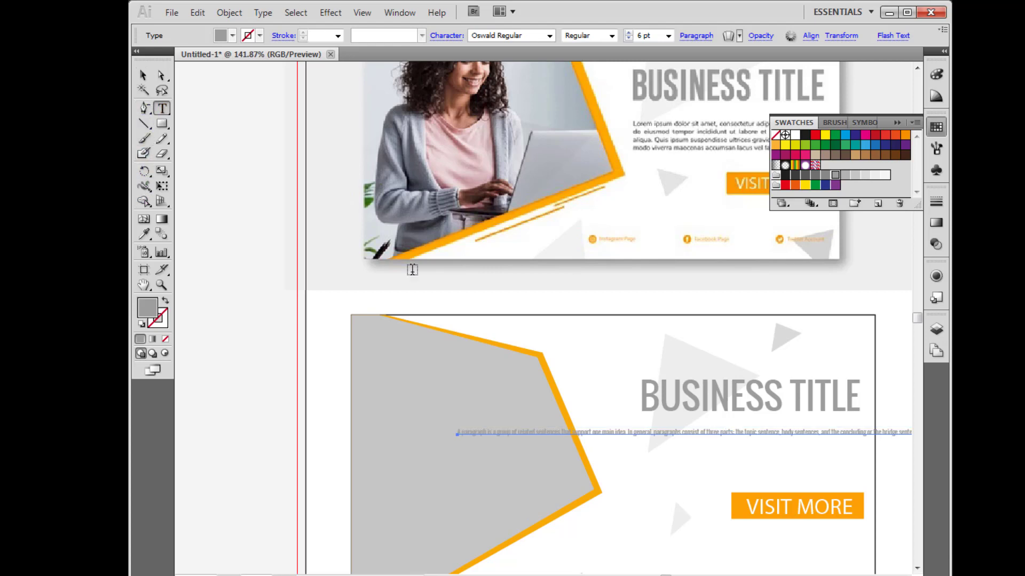
left_click(687, 432)
key("ctrl+a")
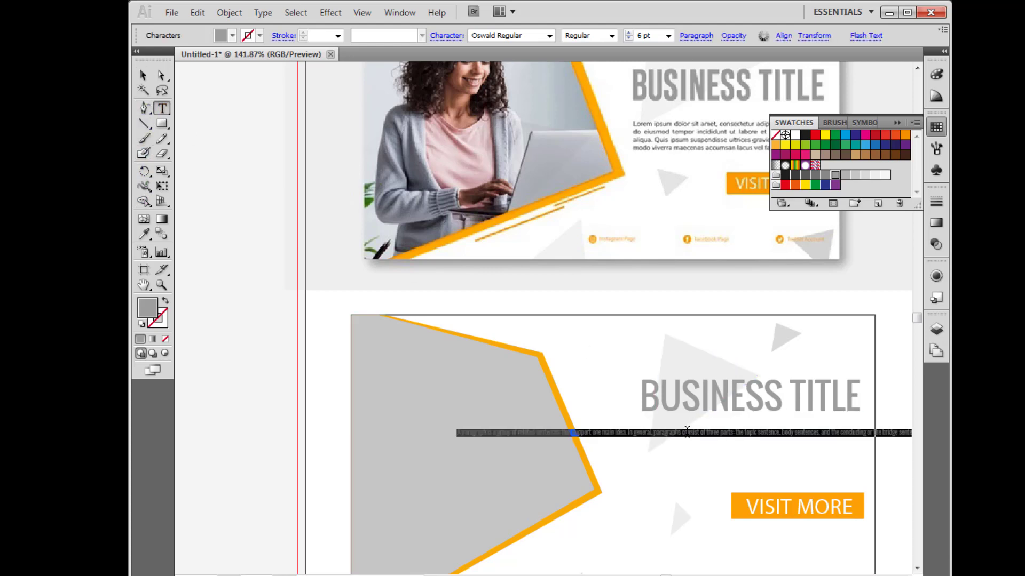
left_click(681, 433)
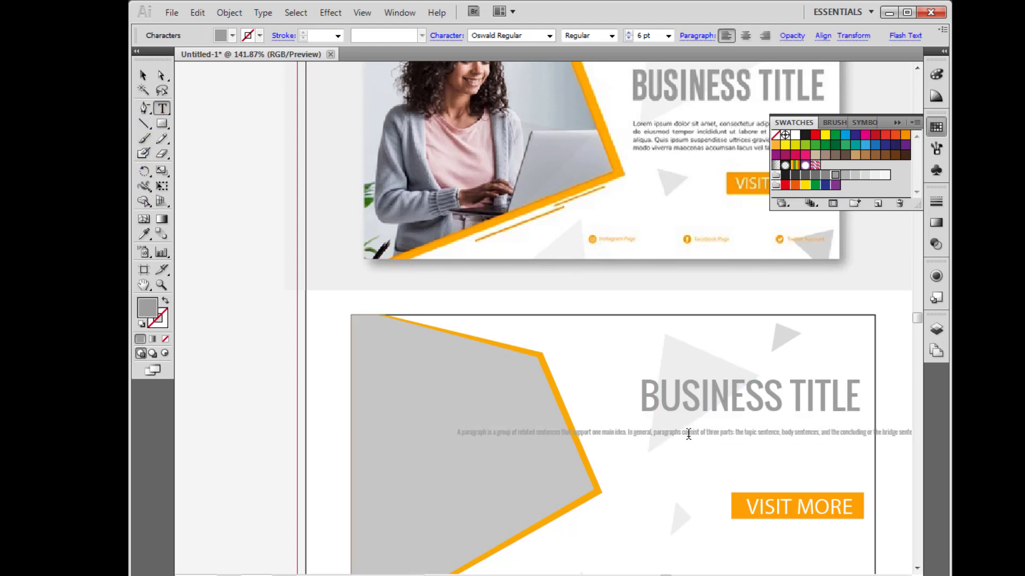
key("Return")
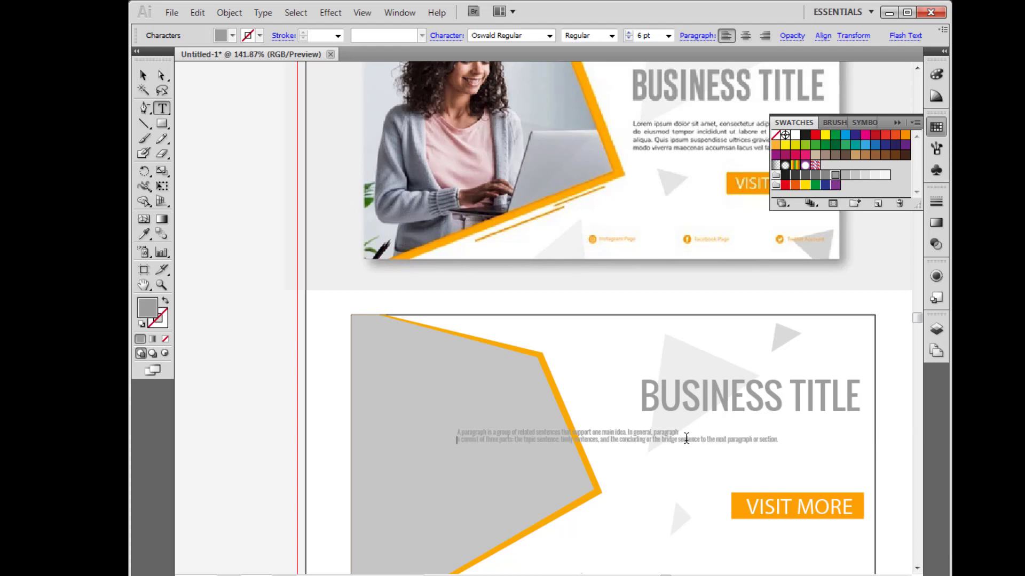
key("Return")
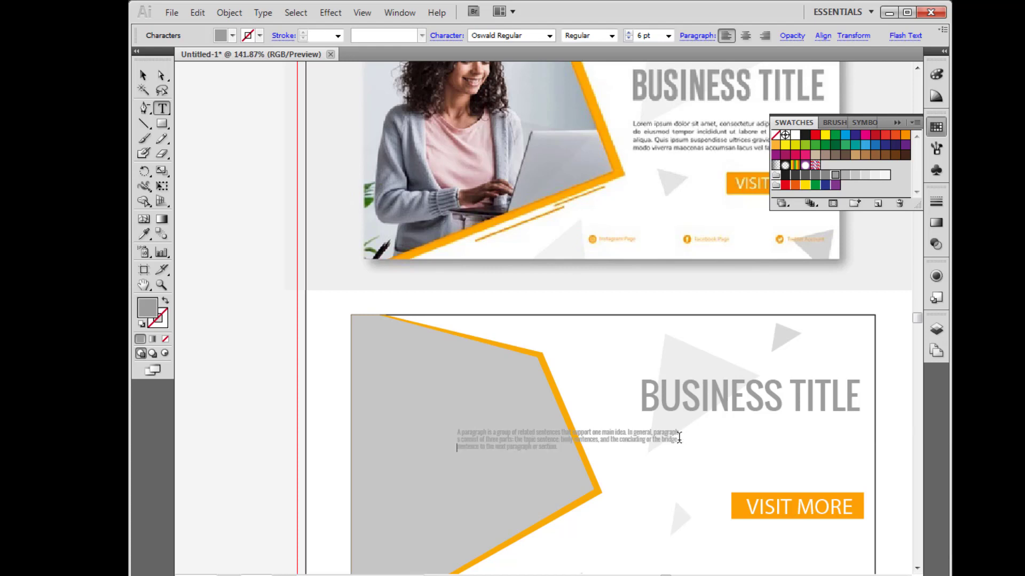
left_click(143, 76)
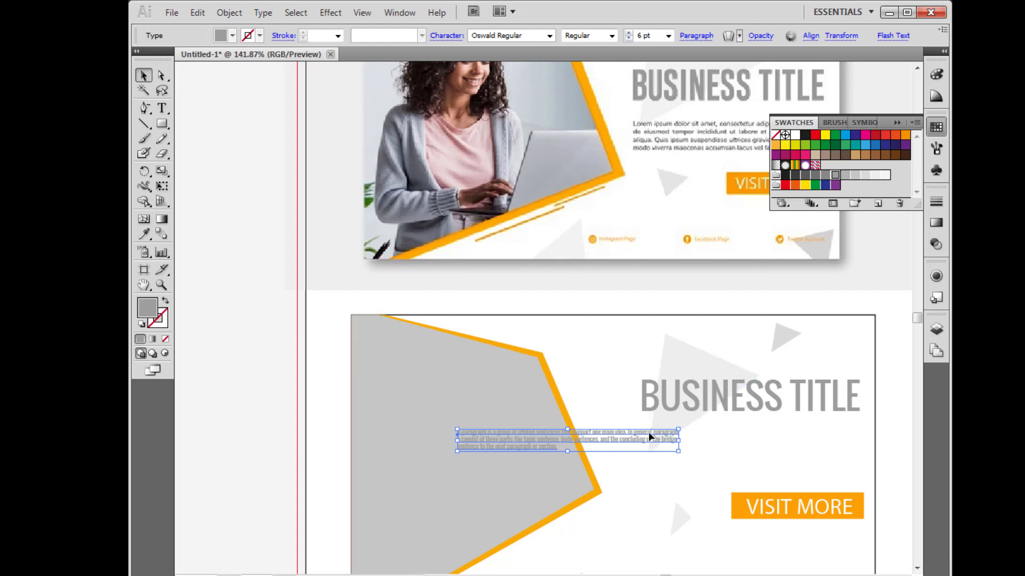
left_click_drag(656, 437, 847, 454)
key("Left")
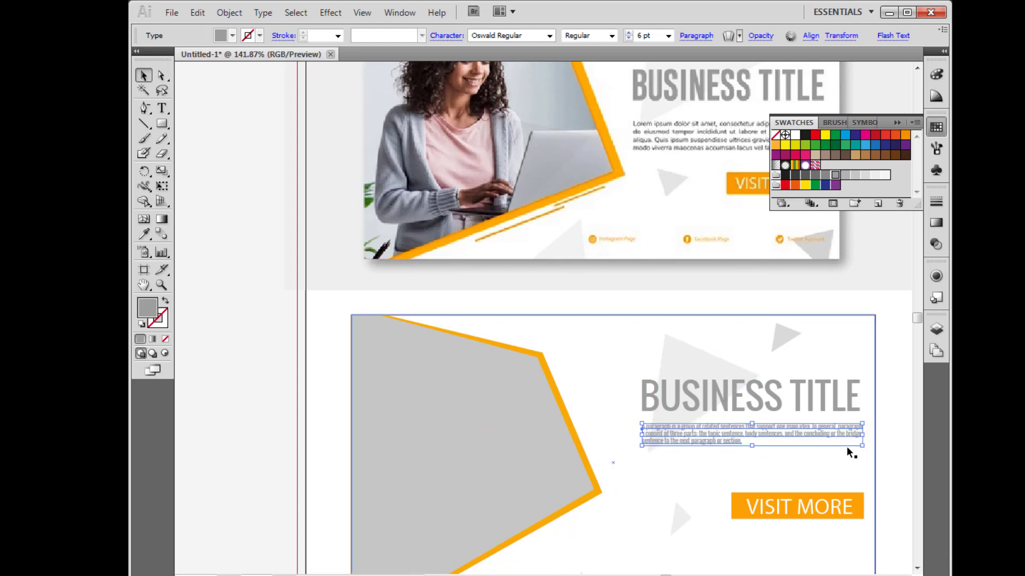
key("Up")
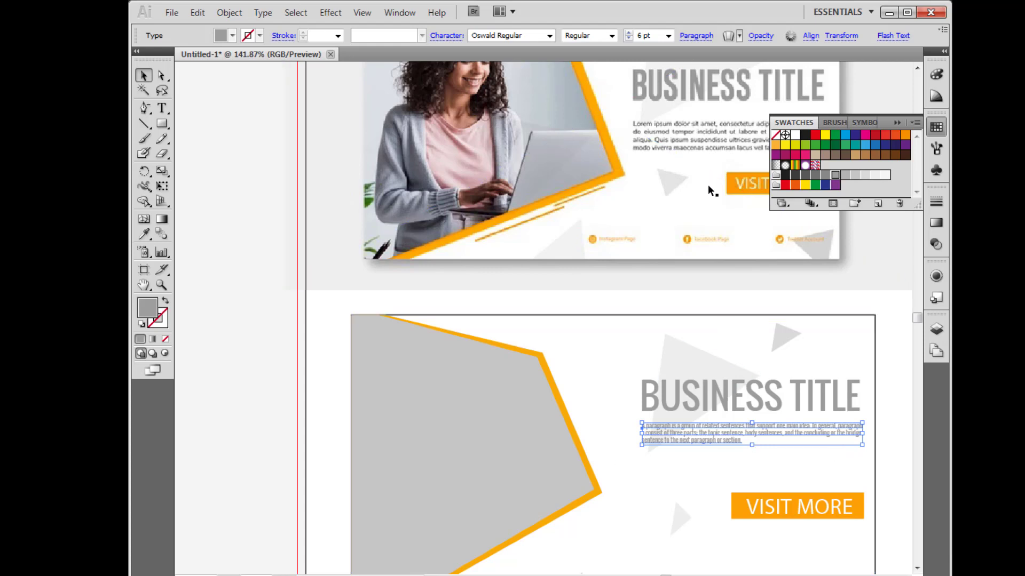
Set the paragraph's Space Before to 3 pt, leaving left and first-line indents at 0 pt
left_click(695, 37)
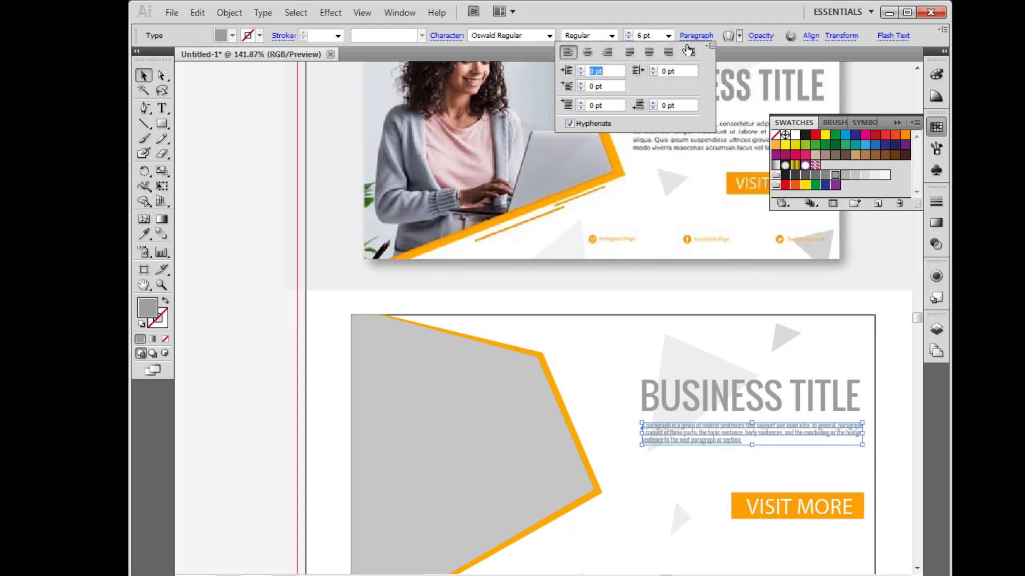
left_click(582, 69)
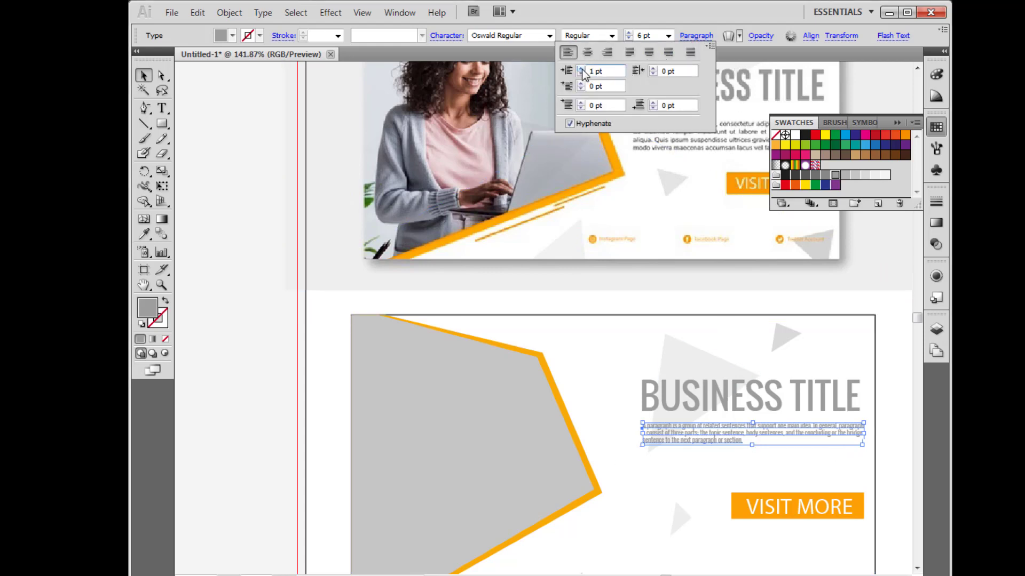
left_click(580, 77)
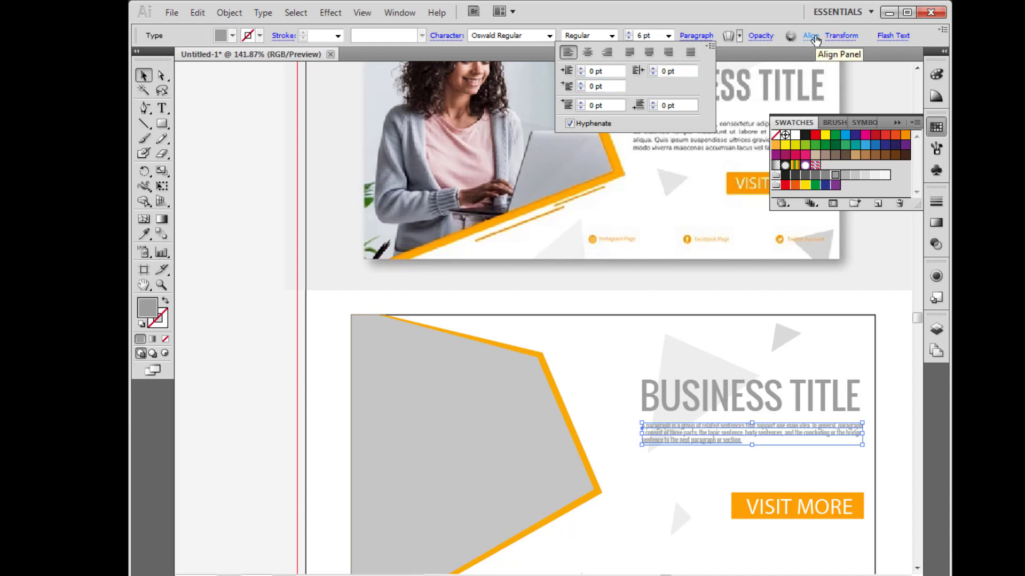
left_click(832, 41)
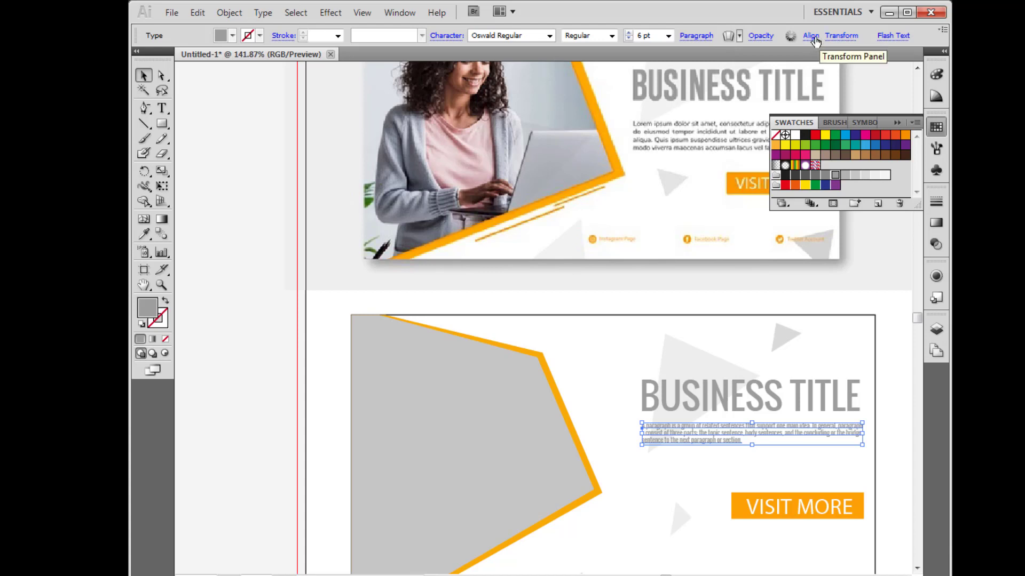
left_click(700, 37)
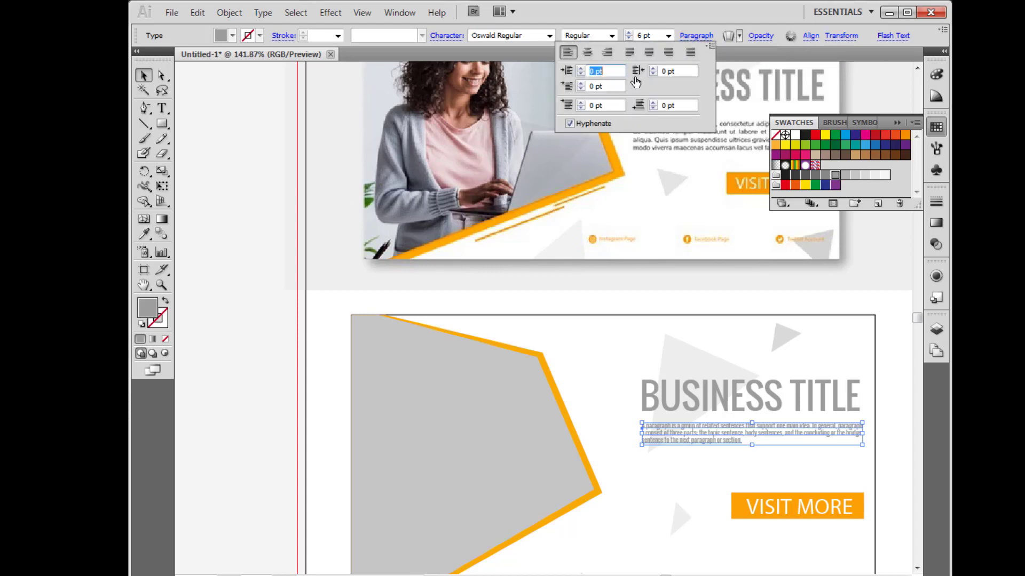
left_click(581, 84)
left_click(580, 84)
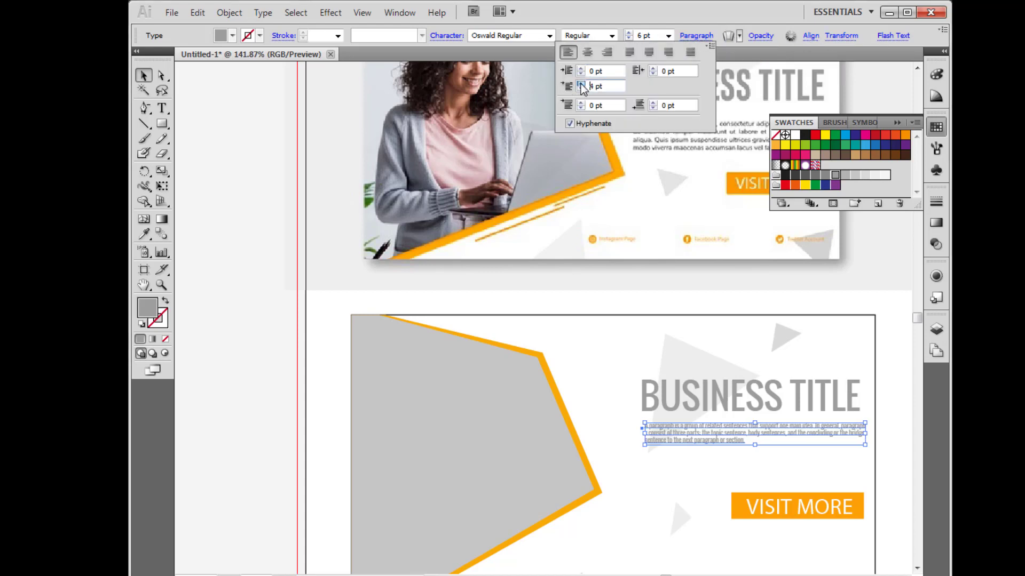
left_click(580, 90)
left_click(580, 89)
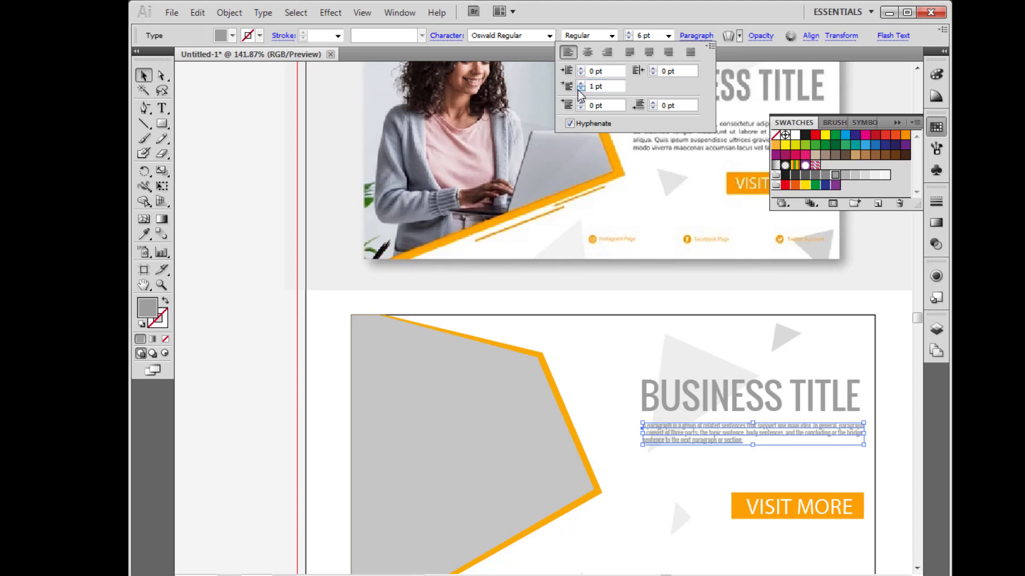
left_click(580, 89)
left_click(581, 103)
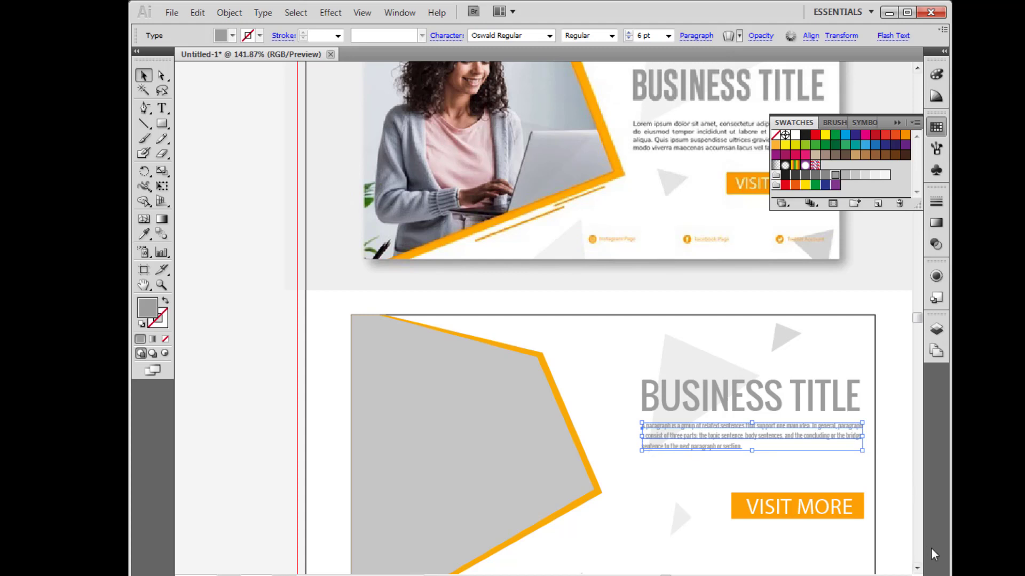
left_click(917, 568)
Draw a small square at the banner's top-right and give it the VISIT MORE orange
left_click(208, 288)
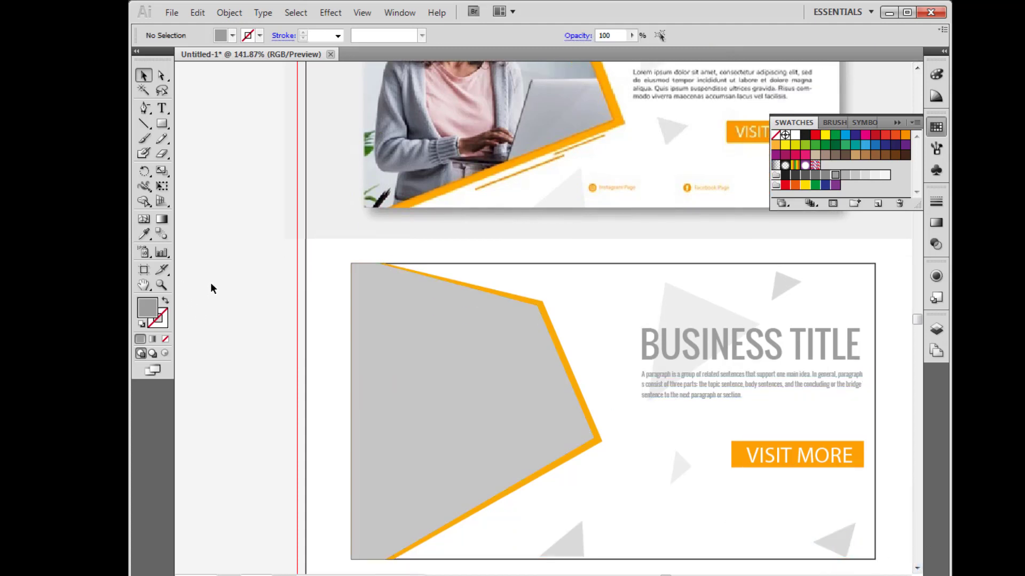
left_click(162, 123)
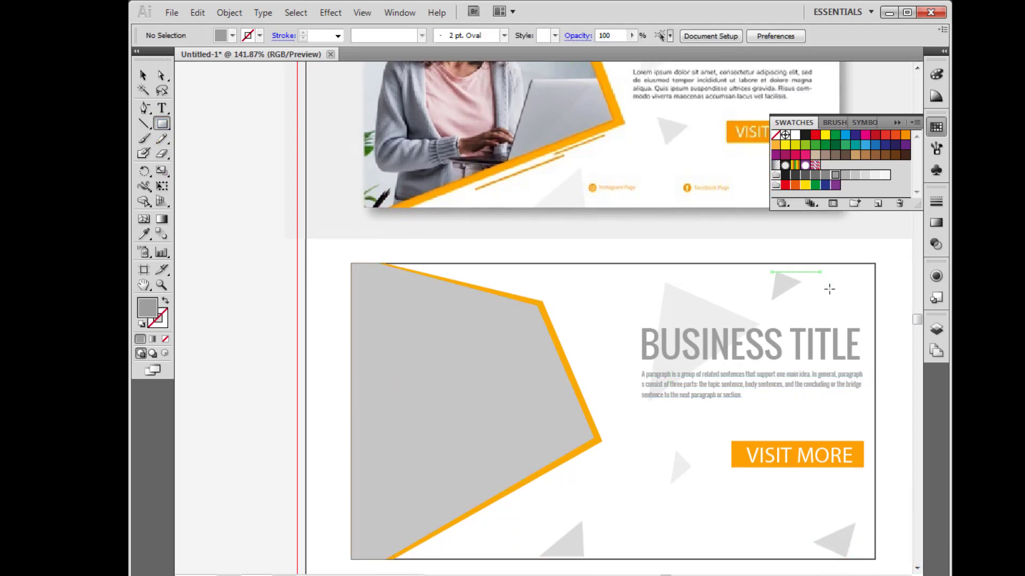
left_click_drag(823, 272, 861, 306)
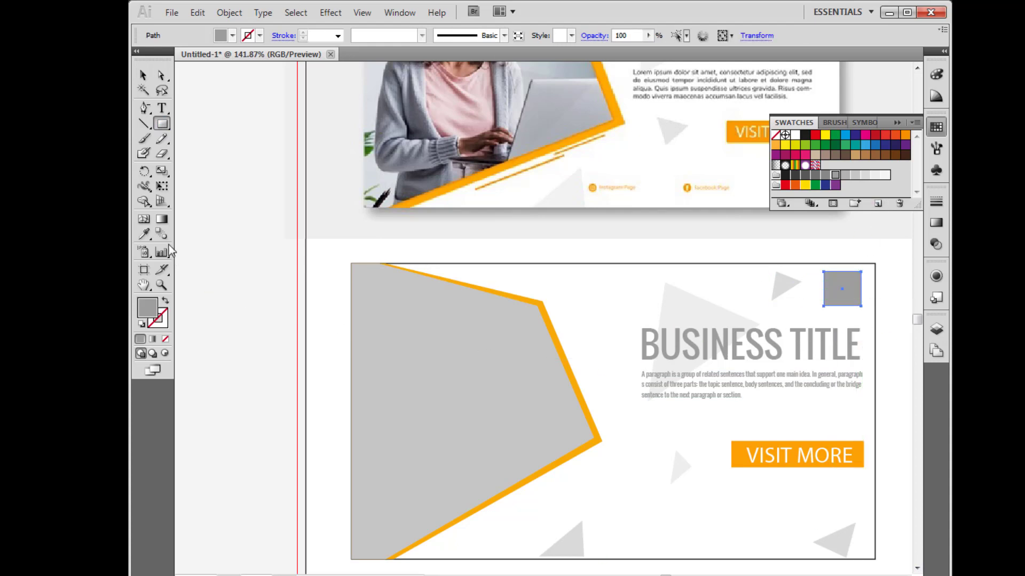
left_click(144, 233)
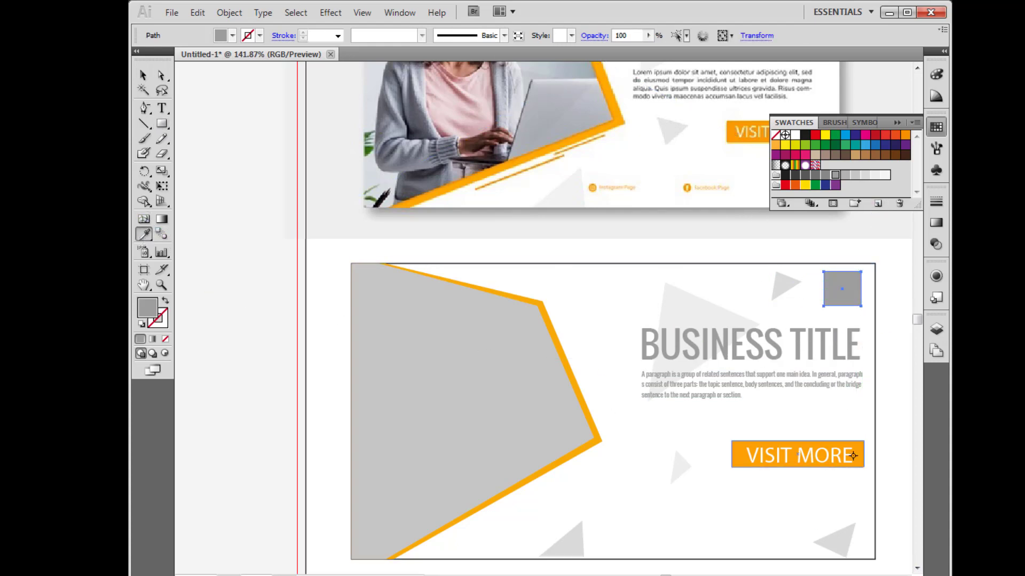
left_click(860, 454)
left_click(143, 75)
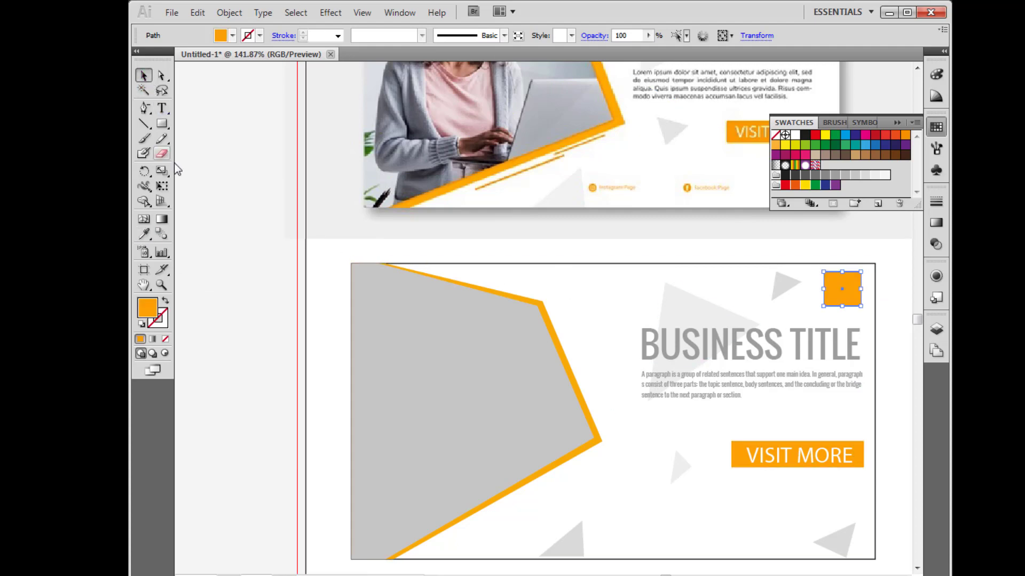
left_click(240, 176)
scroll(520, 358, "up", 3)
scroll(614, 378, "up", 3)
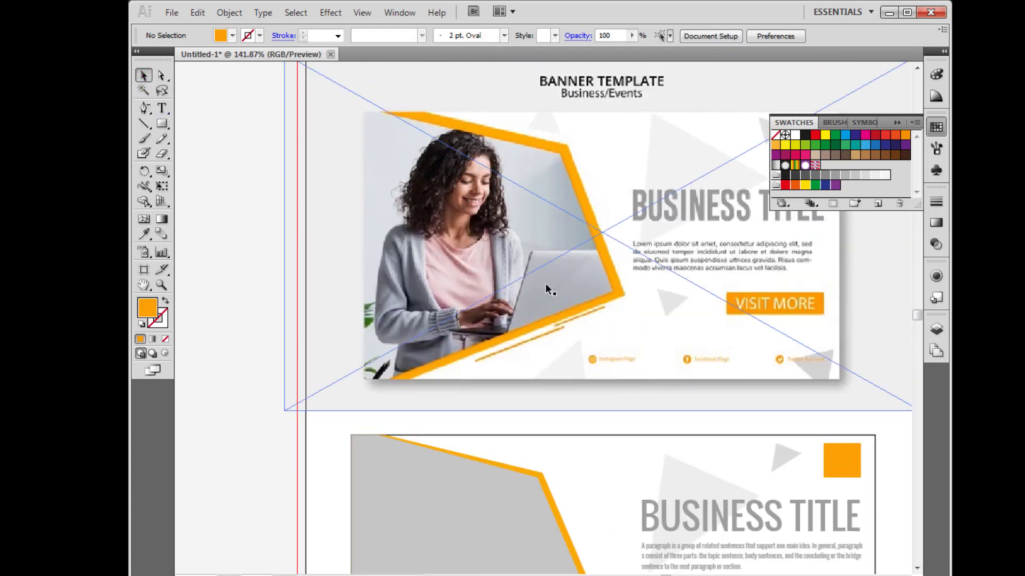
Replace the previous Google query with 'girl pic LAPTOP' and run the search
key("alt+Tab")
left_click(414, 91)
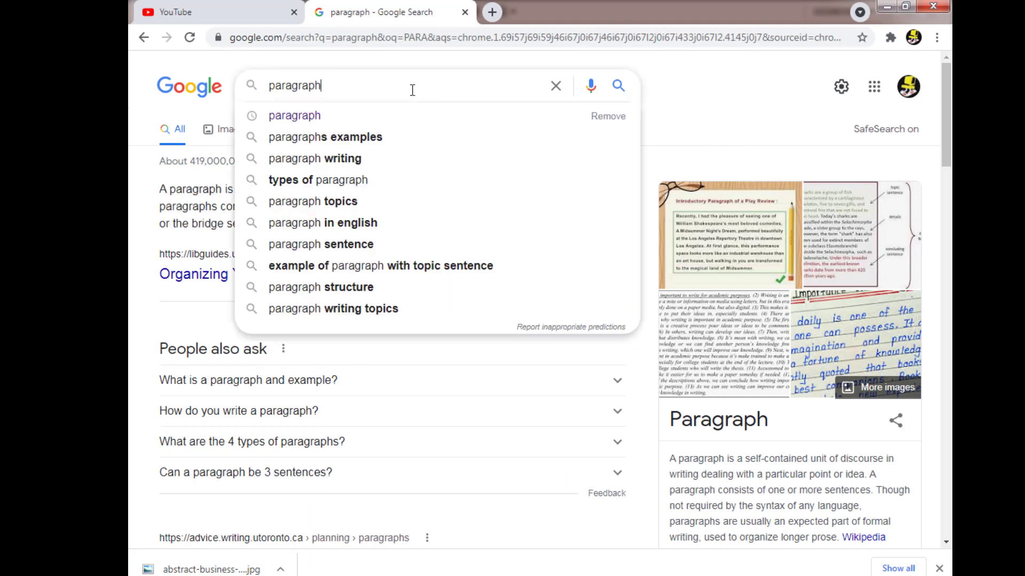
key("ctrl+a")
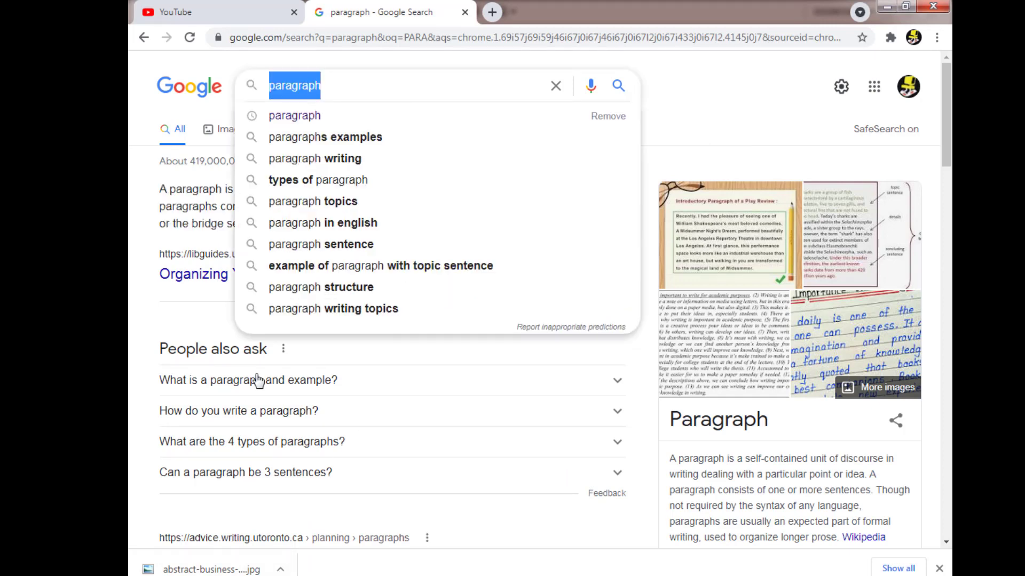
type("GIRL P")
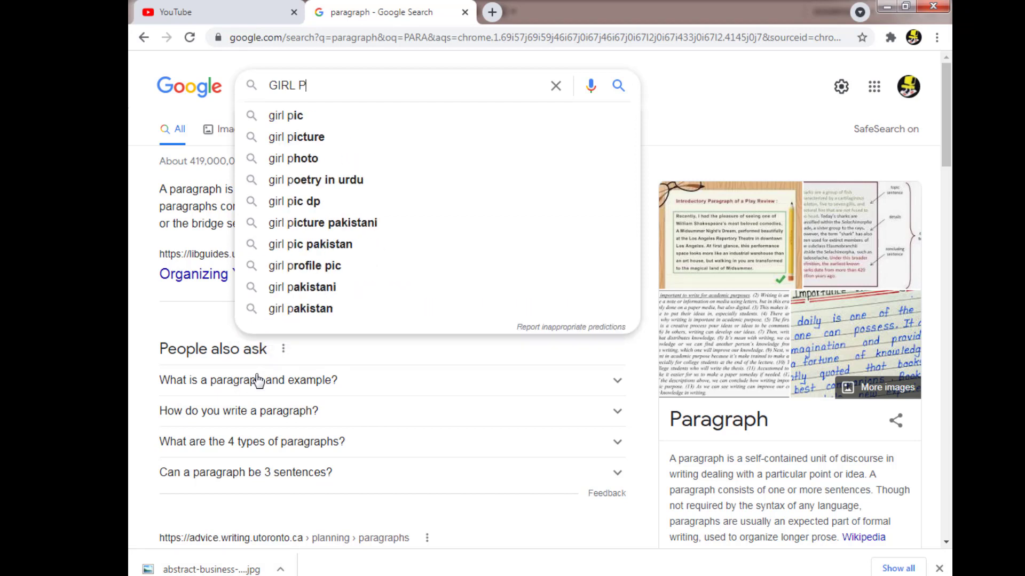
key("Down")
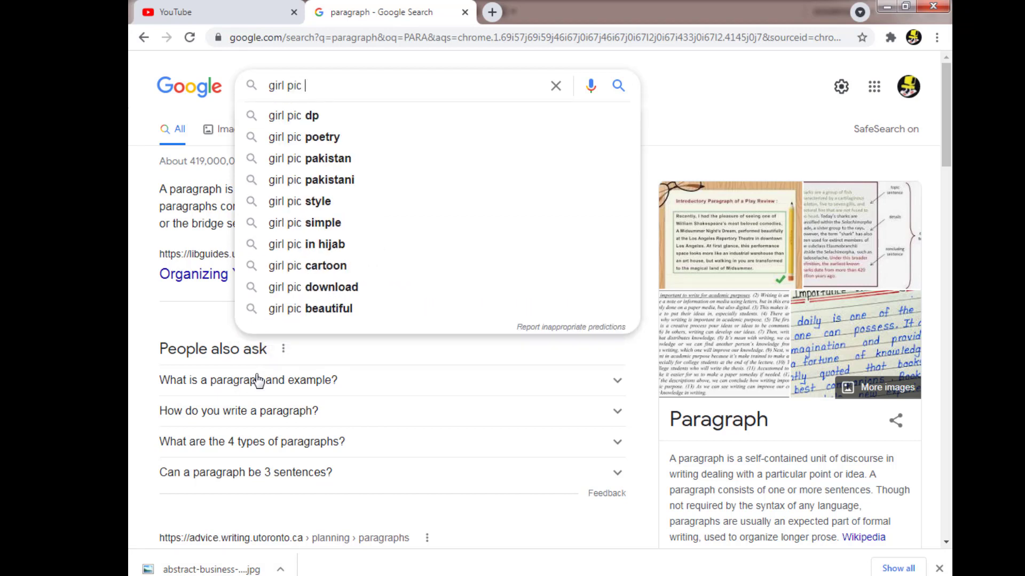
type("LAP")
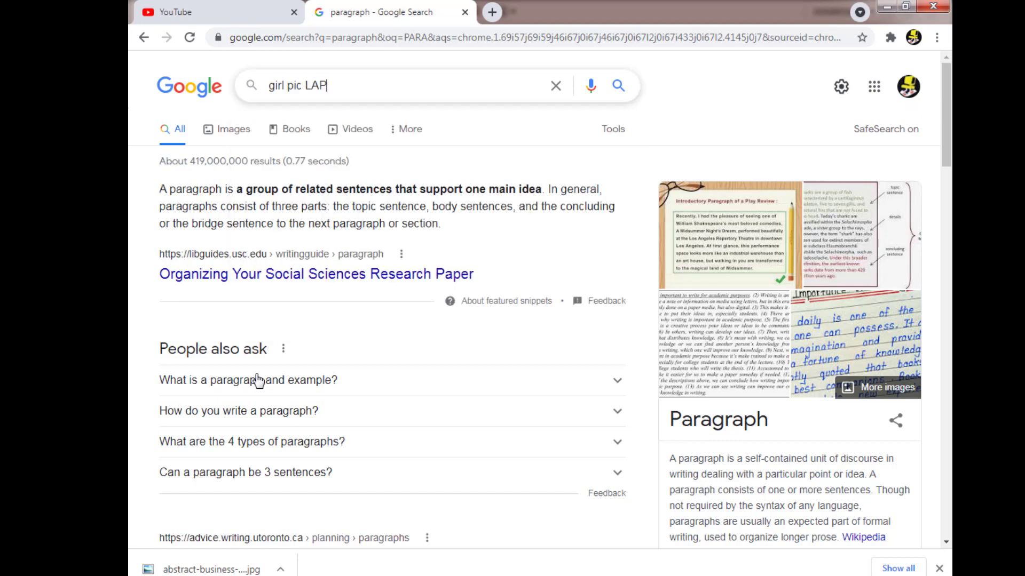
type("TOP")
key("Return")
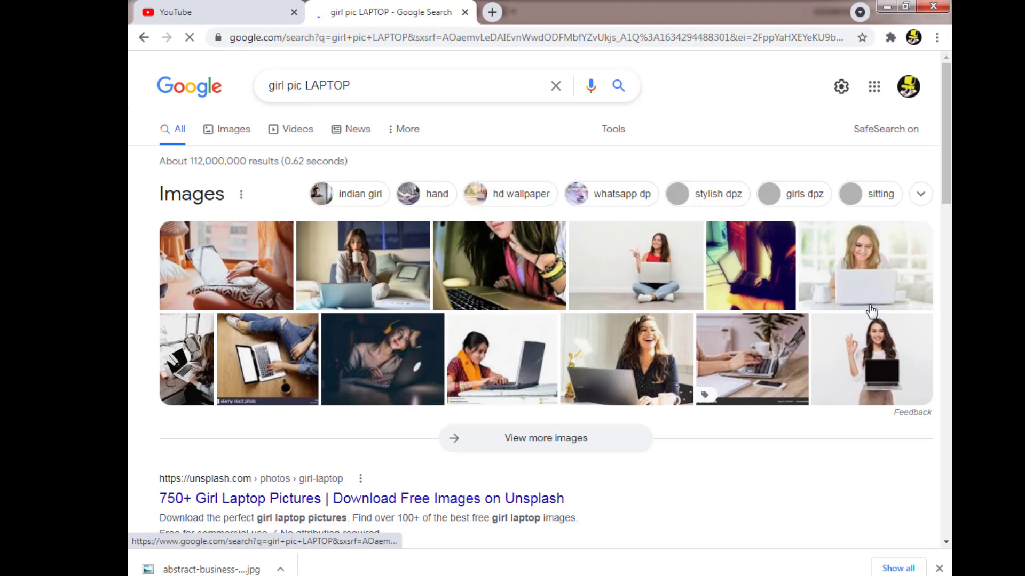
Browse the image results, preview a woman-at-laptop photo and its source site
left_click(646, 356)
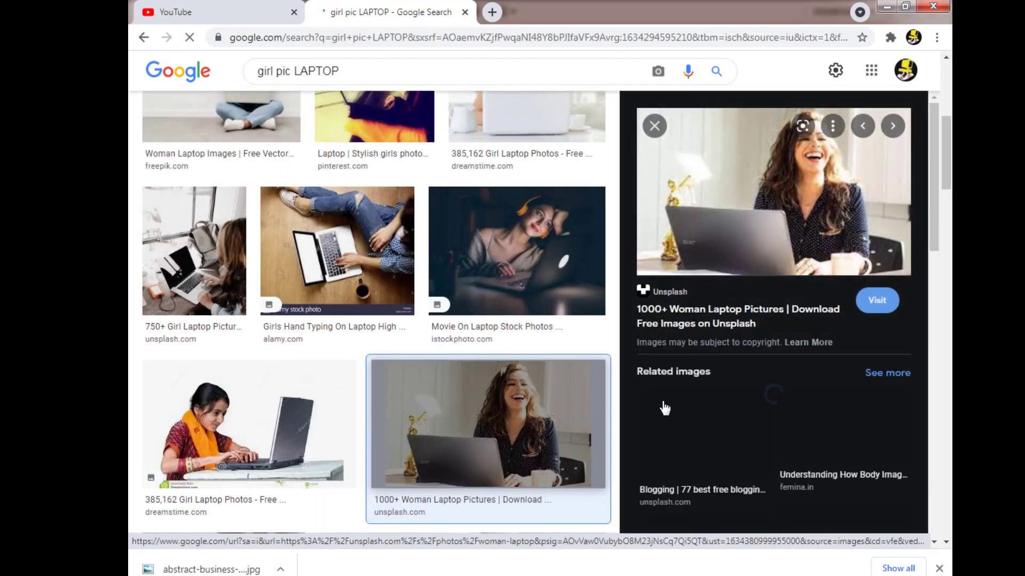
scroll(557, 427, "down", 3)
scroll(557, 441, "down", 3)
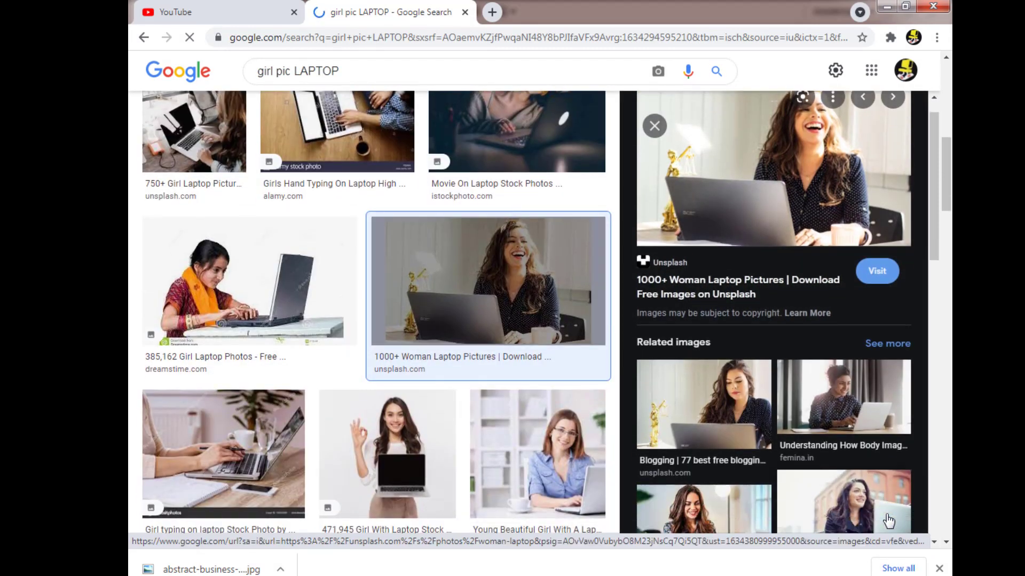
scroll(427, 387, "down", 5)
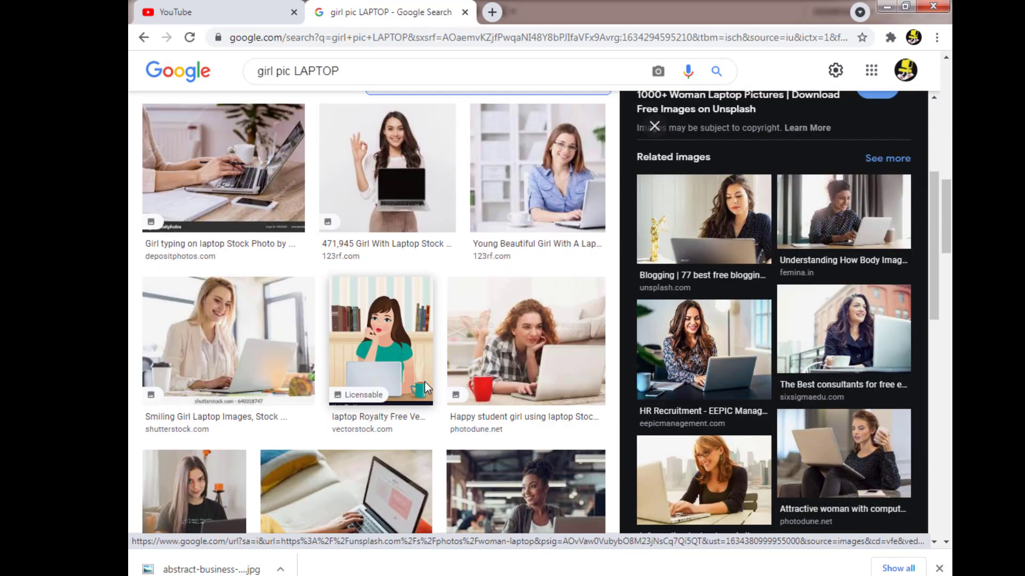
left_click(555, 198)
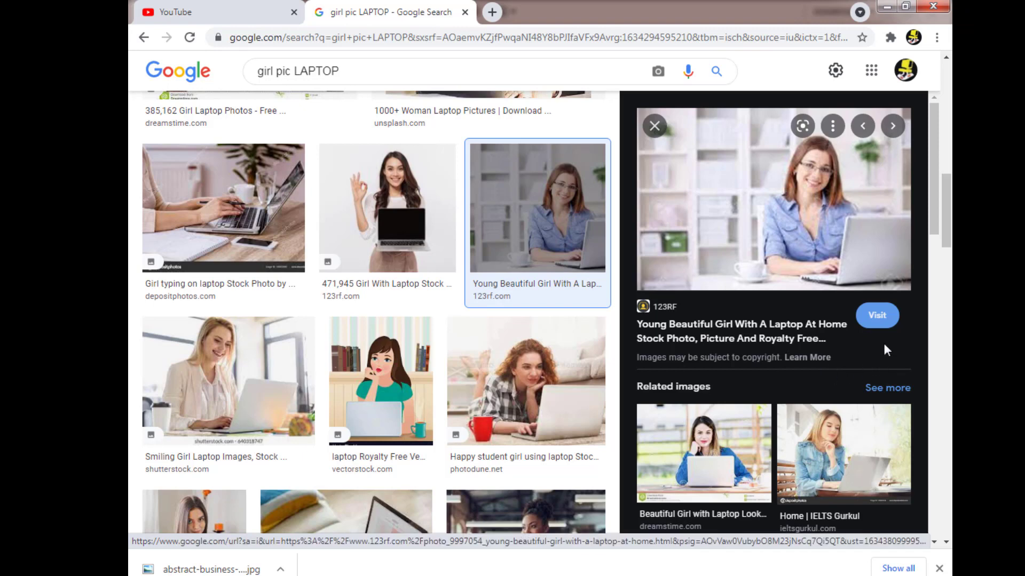
left_click(877, 316)
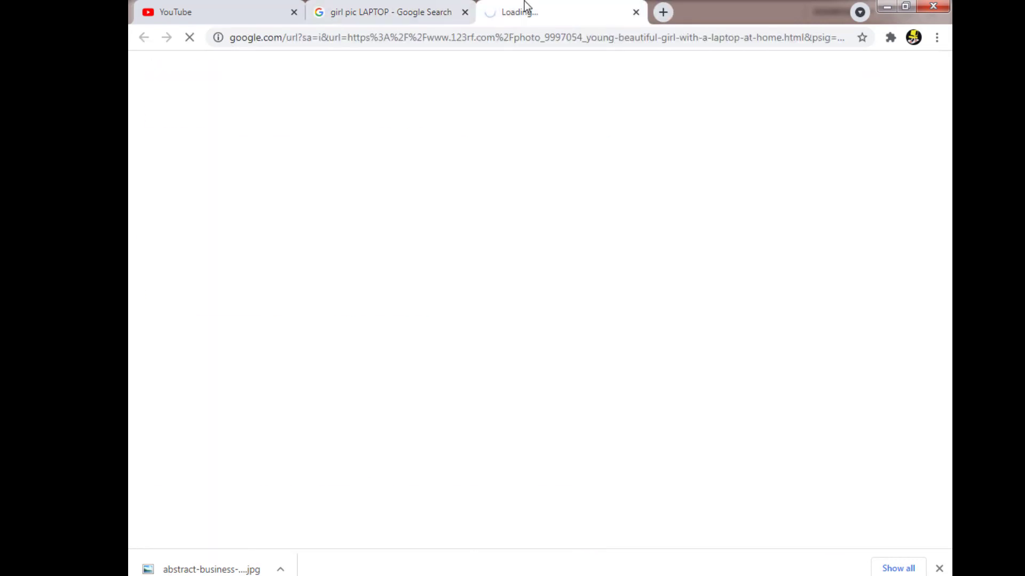
left_click(455, 6)
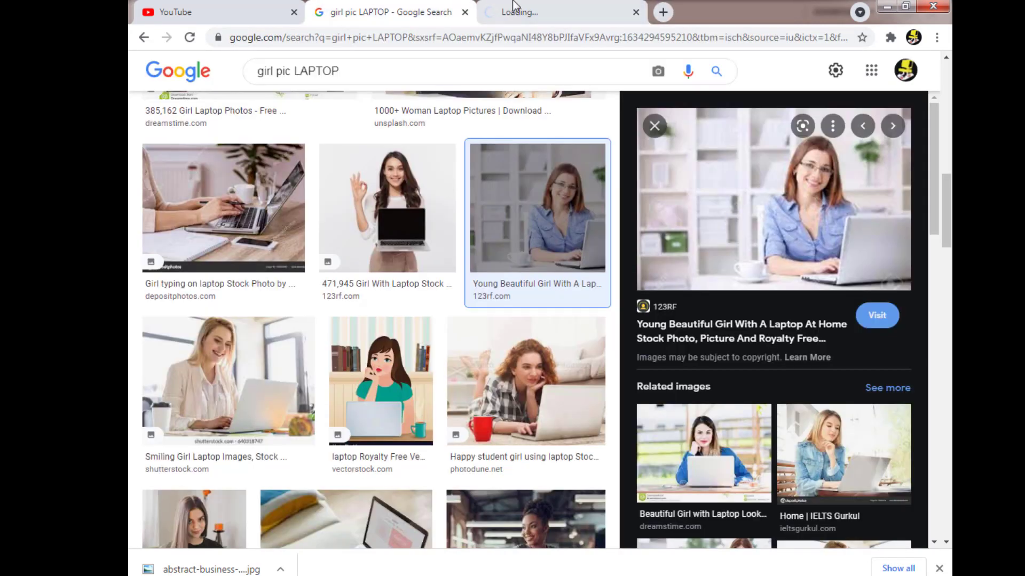
left_click(546, 6)
left_click(390, 12)
Save the smiling blonde woman laptop photo to Downloads
scroll(815, 364, "down", 5)
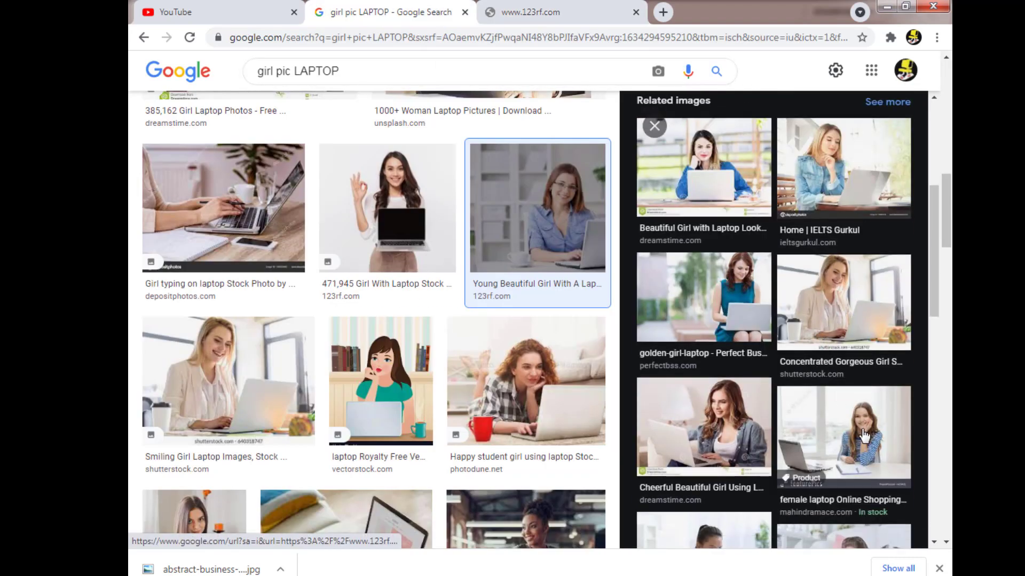
scroll(856, 434, "down", 3)
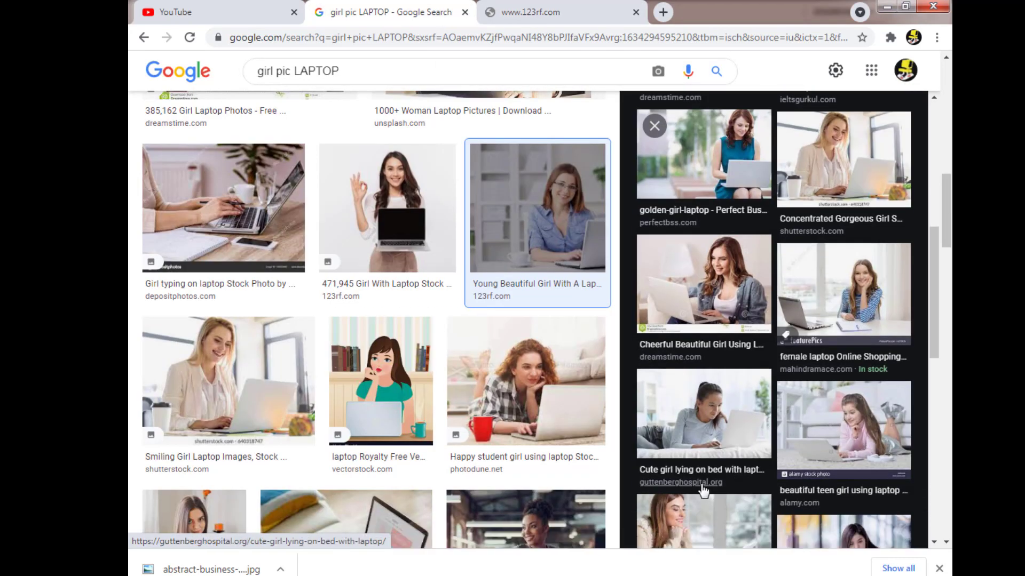
scroll(778, 457, "down", 2)
scroll(748, 427, "down", 1)
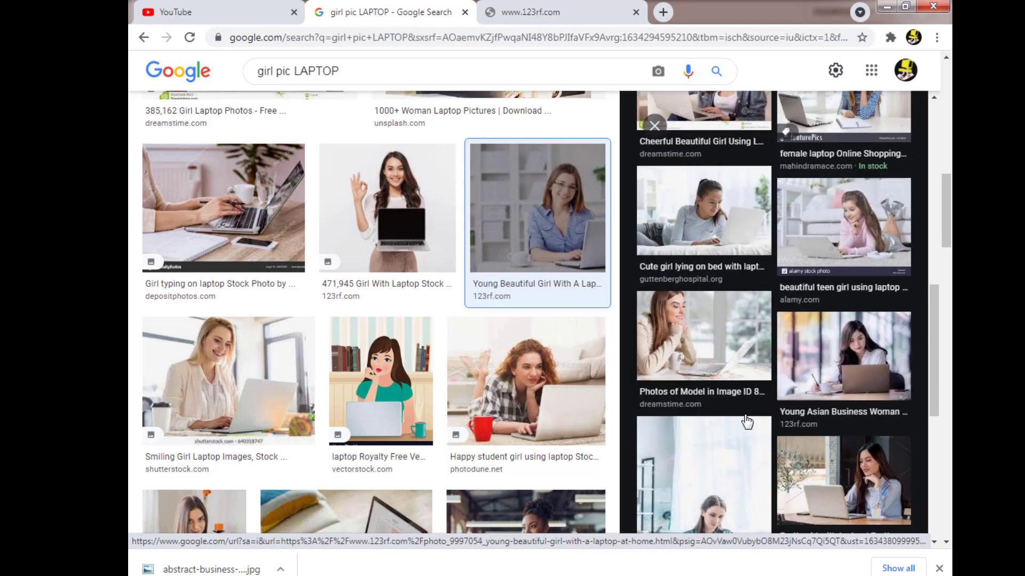
scroll(720, 470, "down", 1)
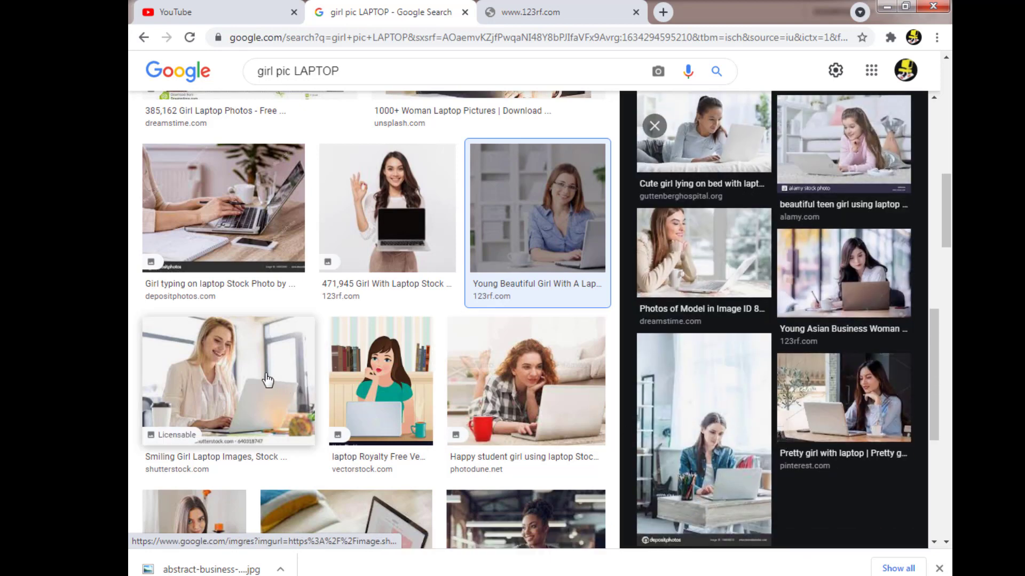
left_click(227, 382)
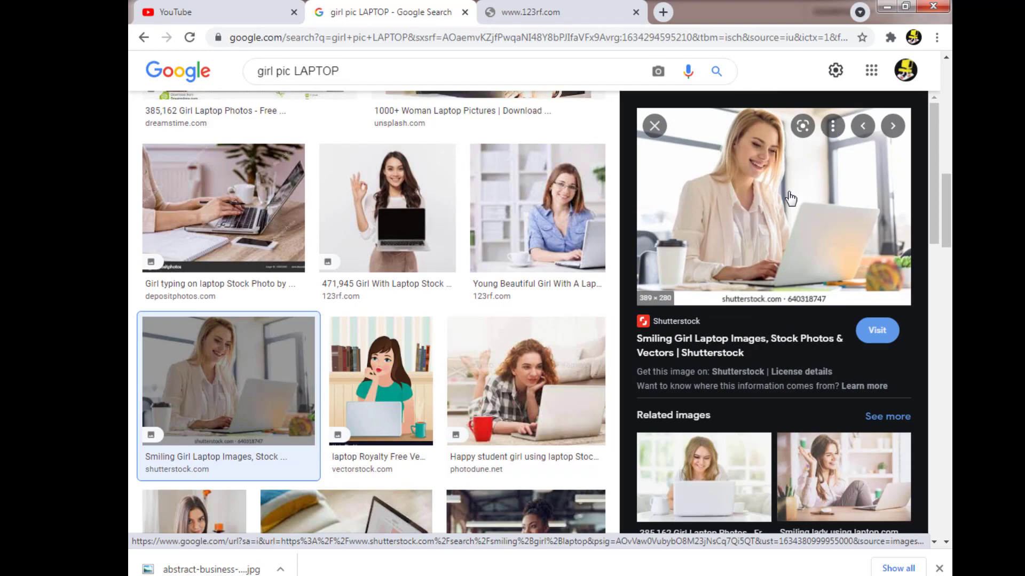
right_click(790, 198)
left_click(841, 344)
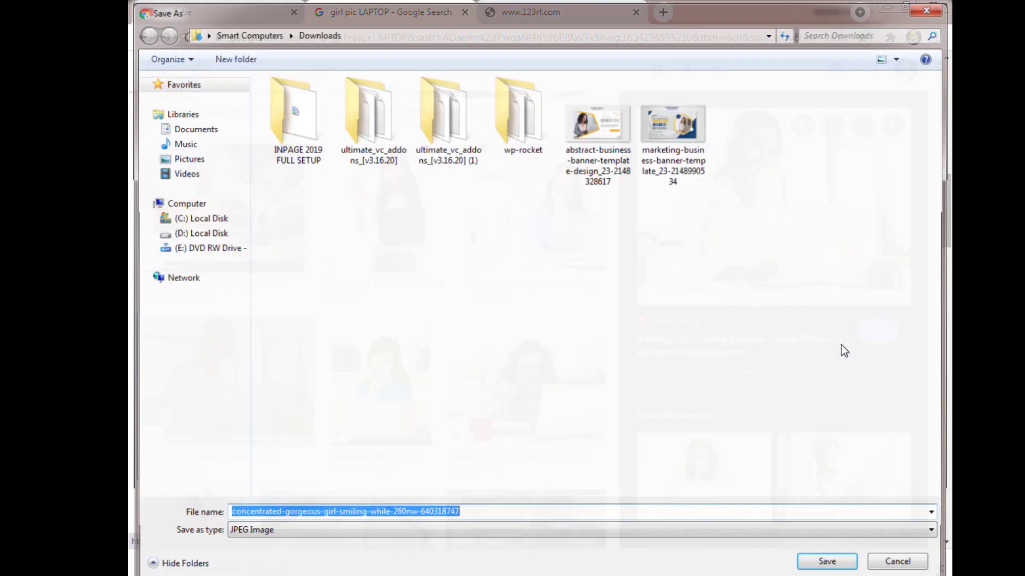
key("Return")
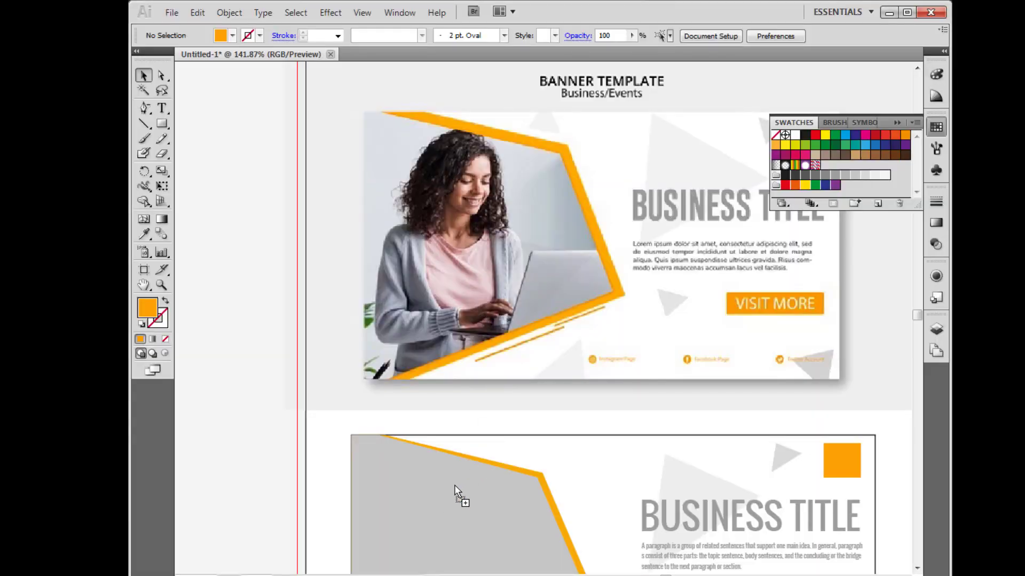
Drop the laptop photo into the lower banner, shift it left and enlarge it over the grey shape
left_click_drag(480, 315, 459, 493)
left_click(917, 569)
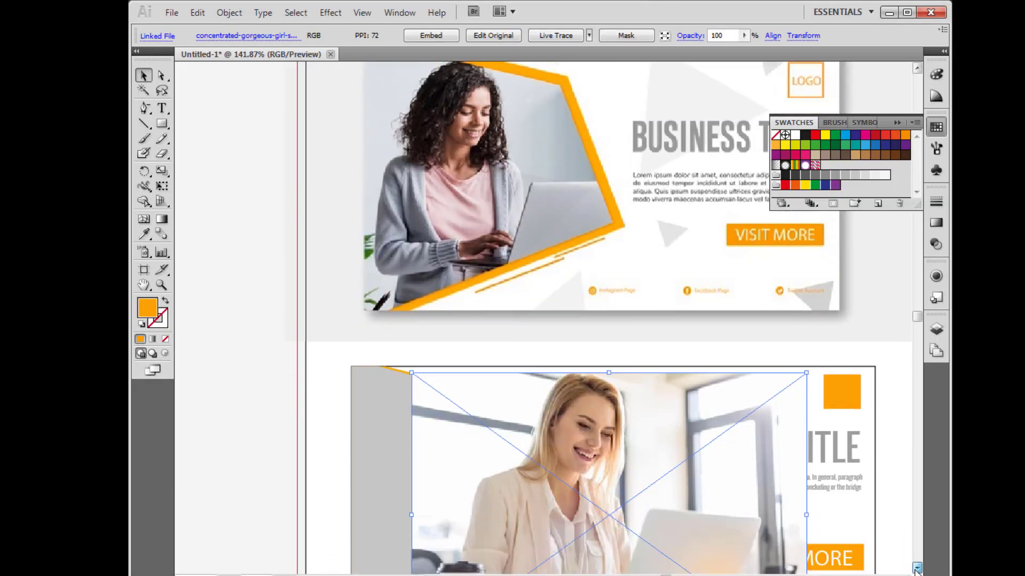
left_click(917, 569)
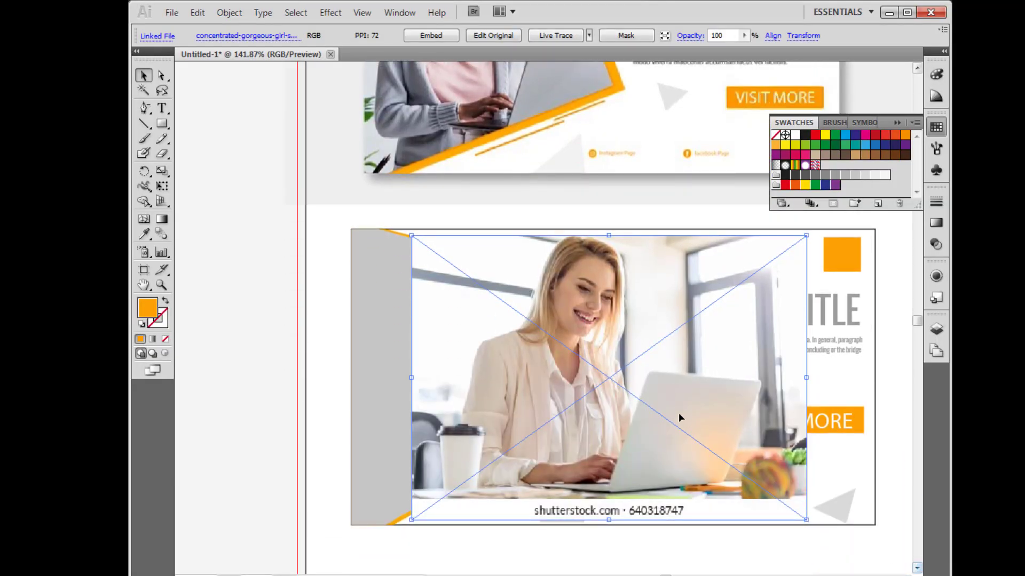
left_click_drag(680, 417, 549, 400)
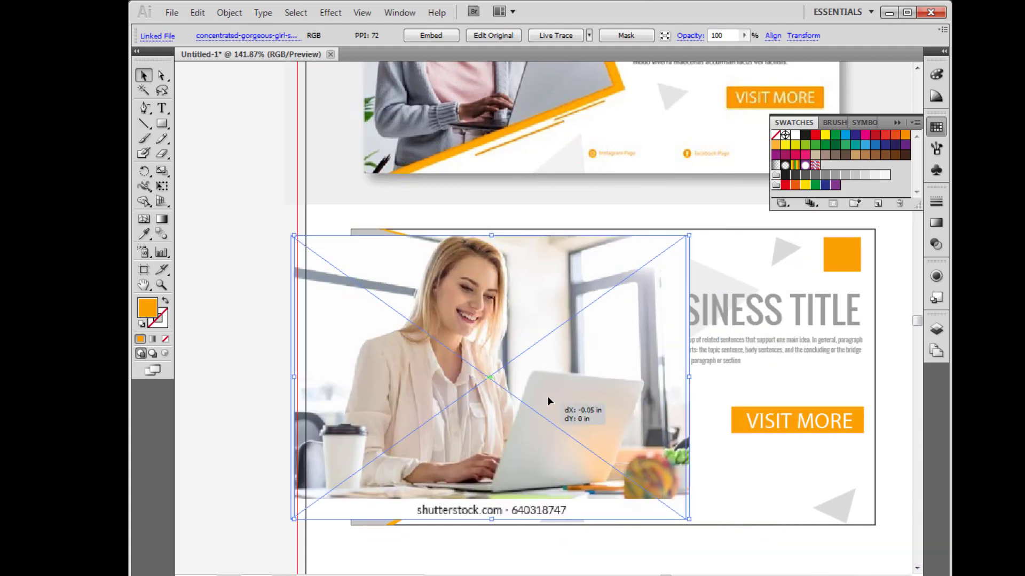
left_click_drag(549, 401, 530, 393)
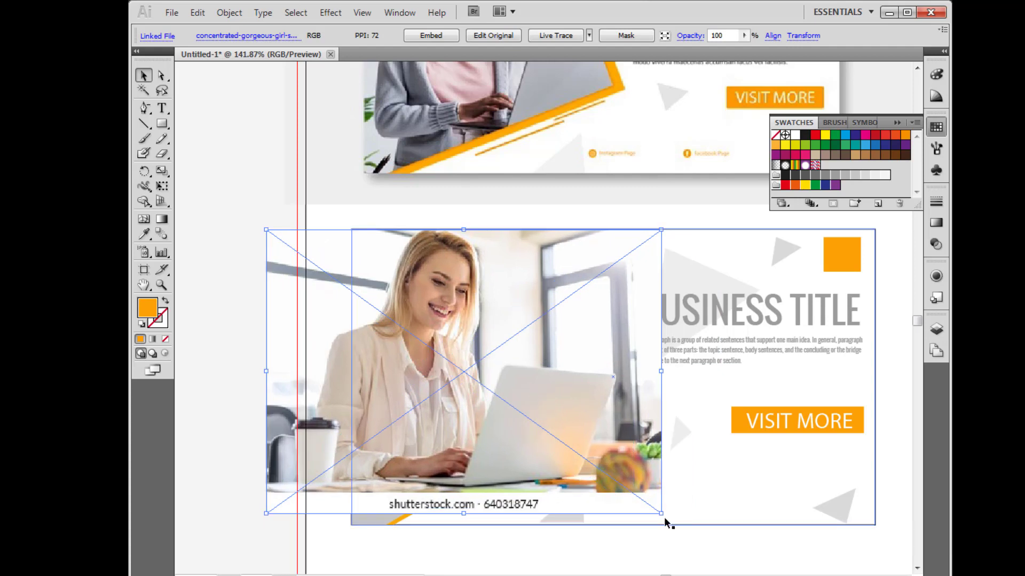
left_click_drag(662, 513, 687, 539)
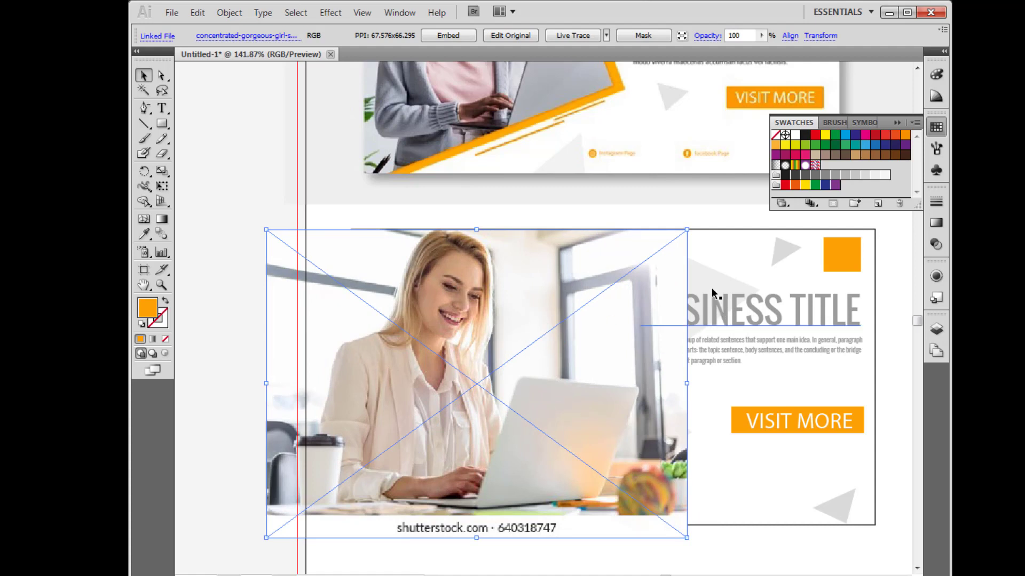
Move the photo slightly down and bring the grey polygon in front of it
left_click_drag(375, 262, 375, 276)
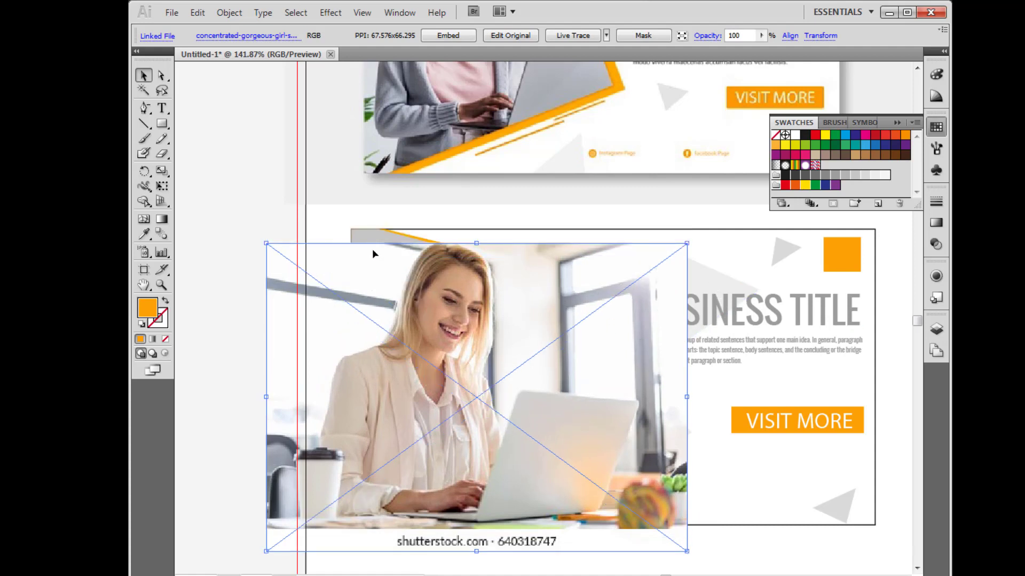
left_click(373, 238)
right_click(373, 238)
mouse_move(414, 444)
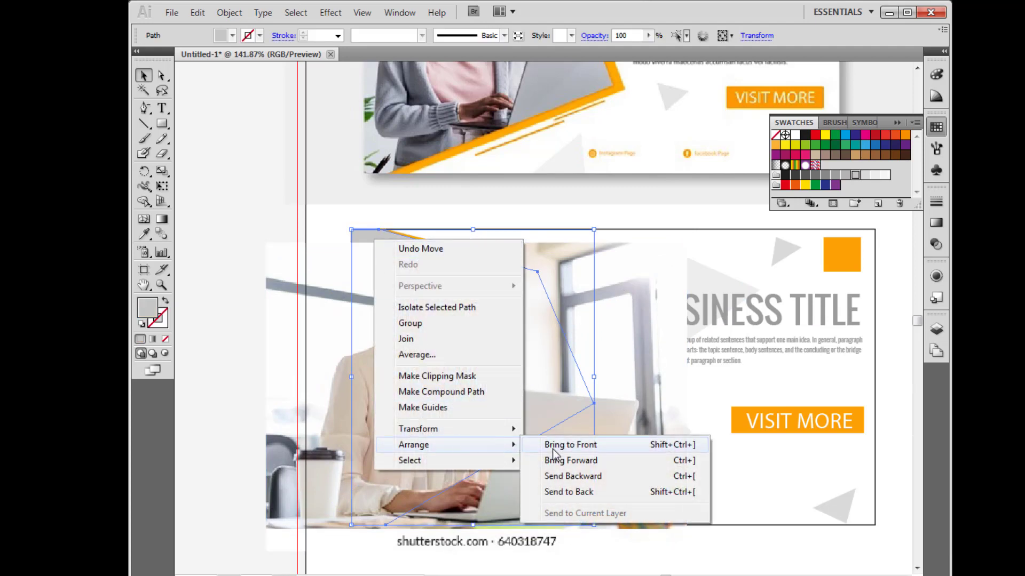
left_click(579, 445)
Nudge the photo up, then clip it inside the grey polygon with a clipping mask
left_click(325, 336)
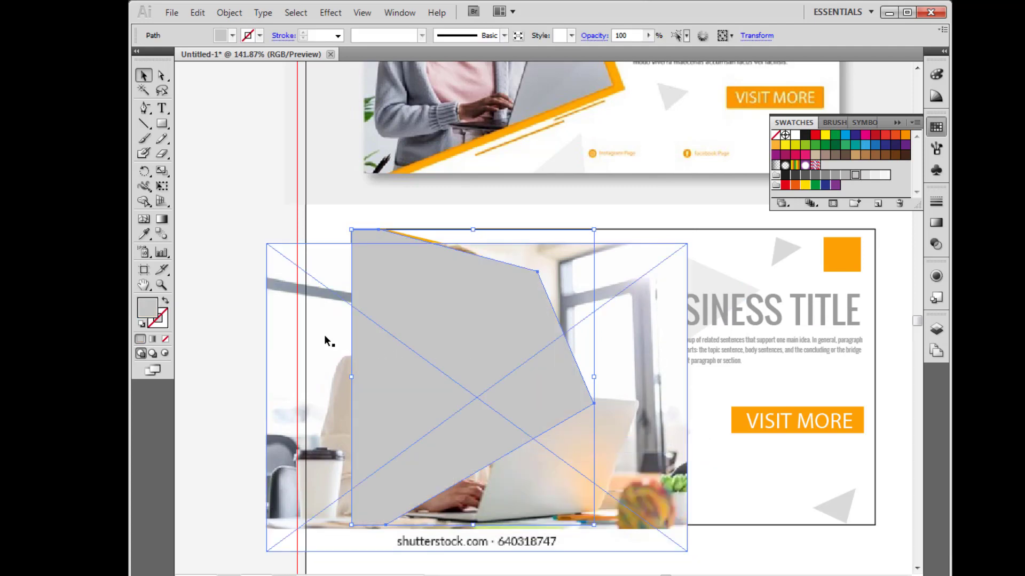
key("Up")
key("Up")
key("Up")
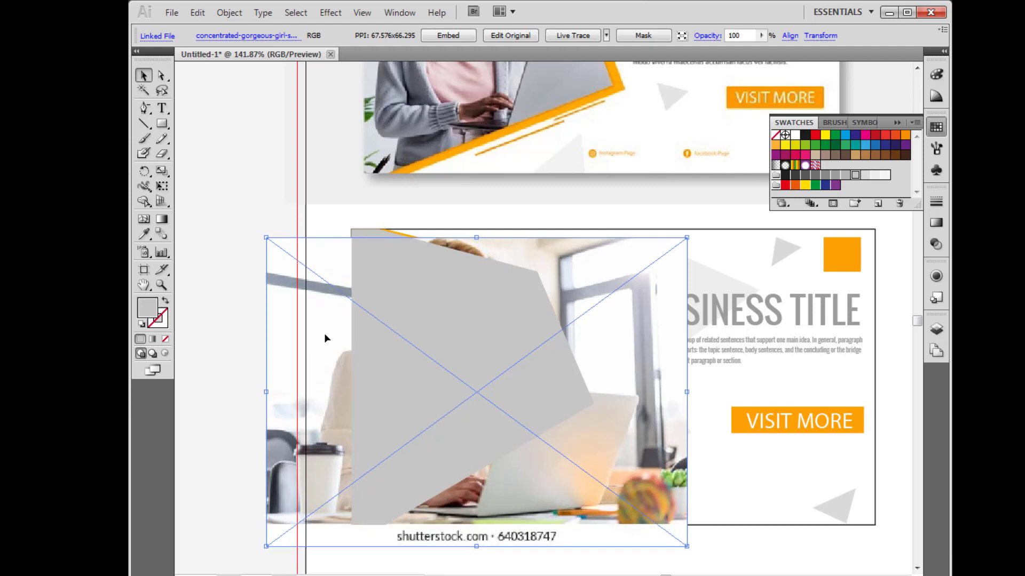
key("Up")
key("Up")
key("Up")
key("Up")
key("Up")
key("Up")
key("Up")
key("Up")
key("Up")
key("Up")
key("Up")
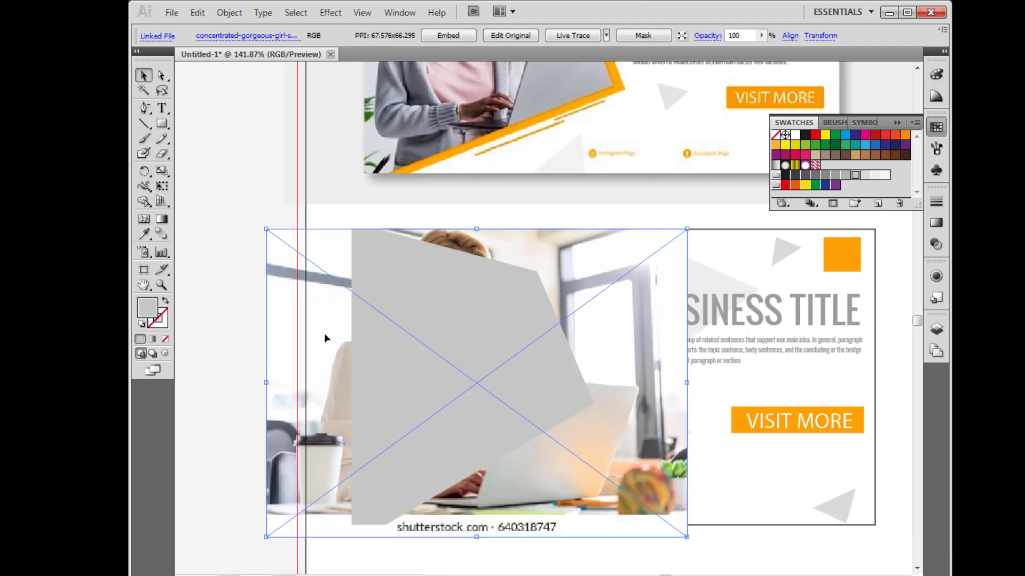
left_click(388, 394, "shift")
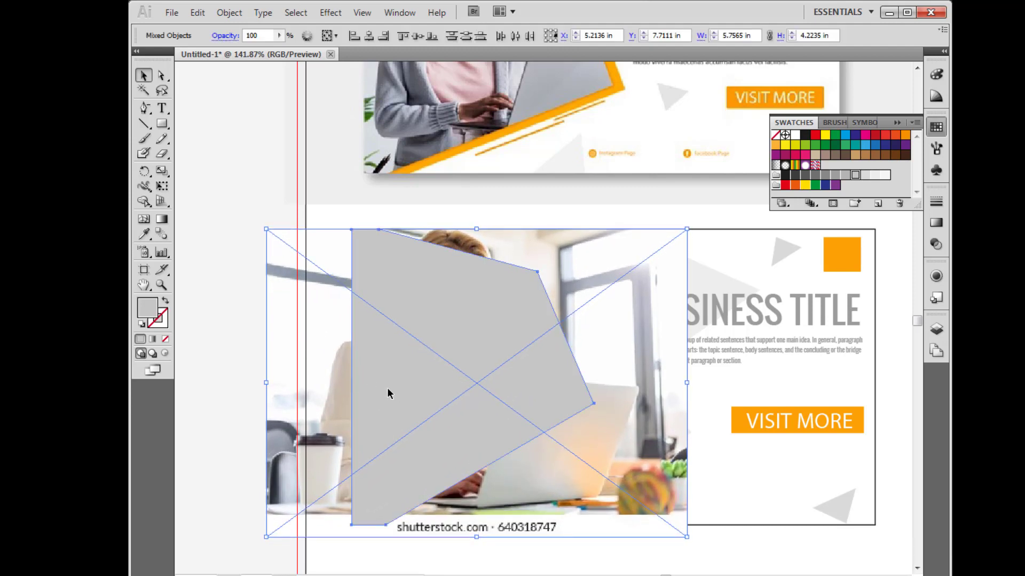
left_click(219, 15)
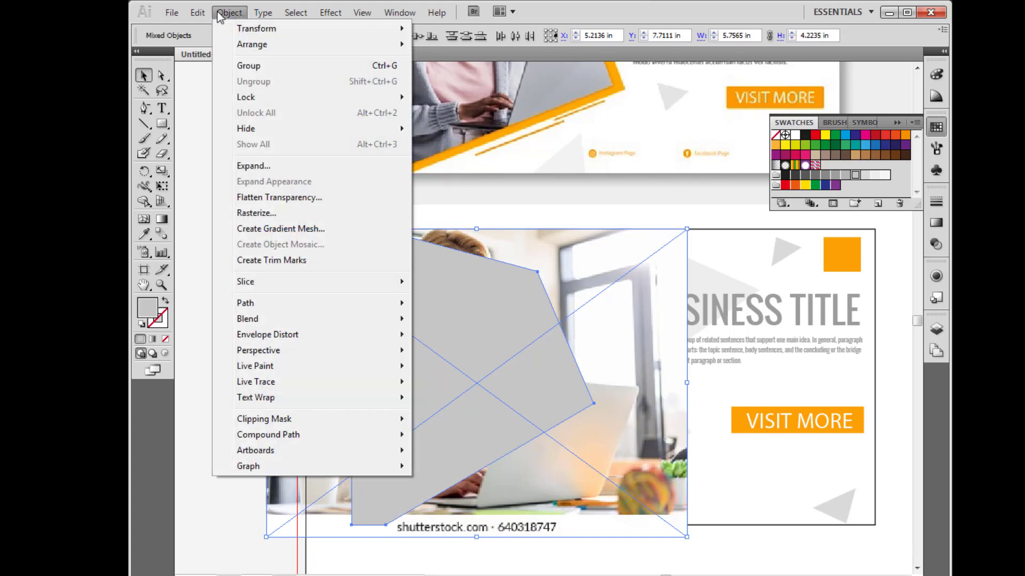
mouse_move(265, 418)
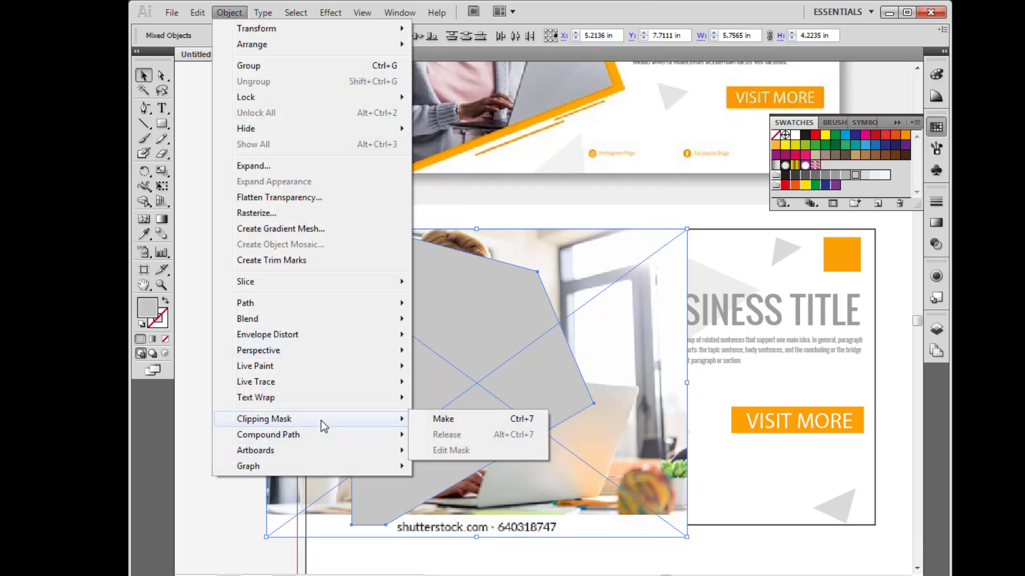
left_click(462, 421)
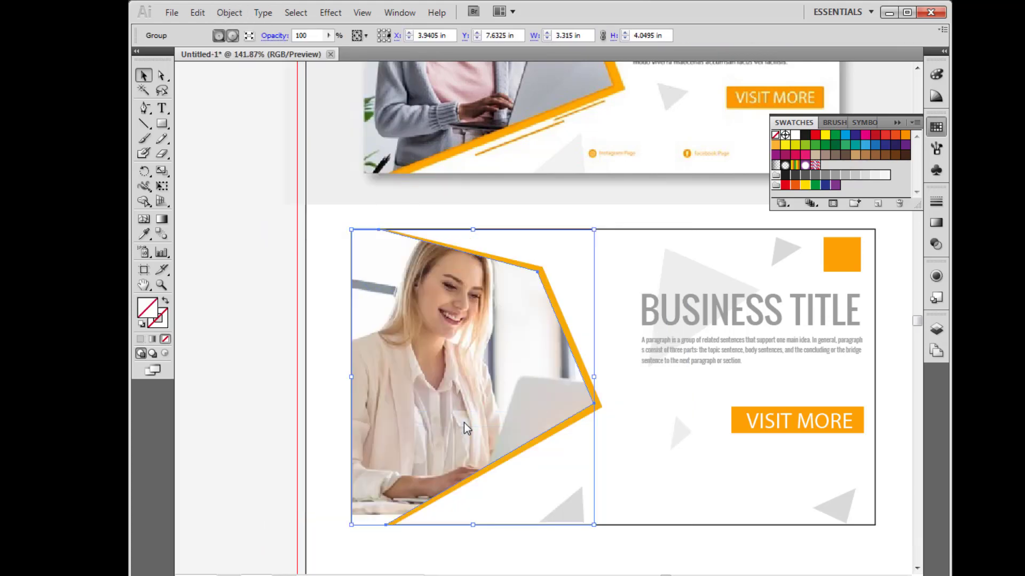
left_click(251, 396)
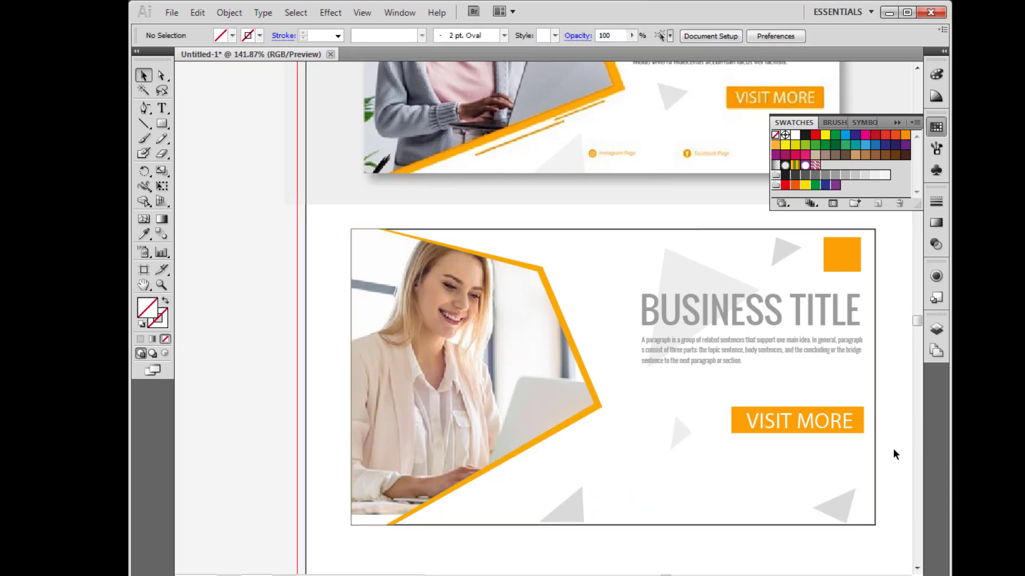
Draw a thin bar near the banner's bottom and fill it with the VISIT MORE orange
scroll(895, 454, "up", 5)
scroll(894, 454, "up", 4)
scroll(893, 458, "down", 2)
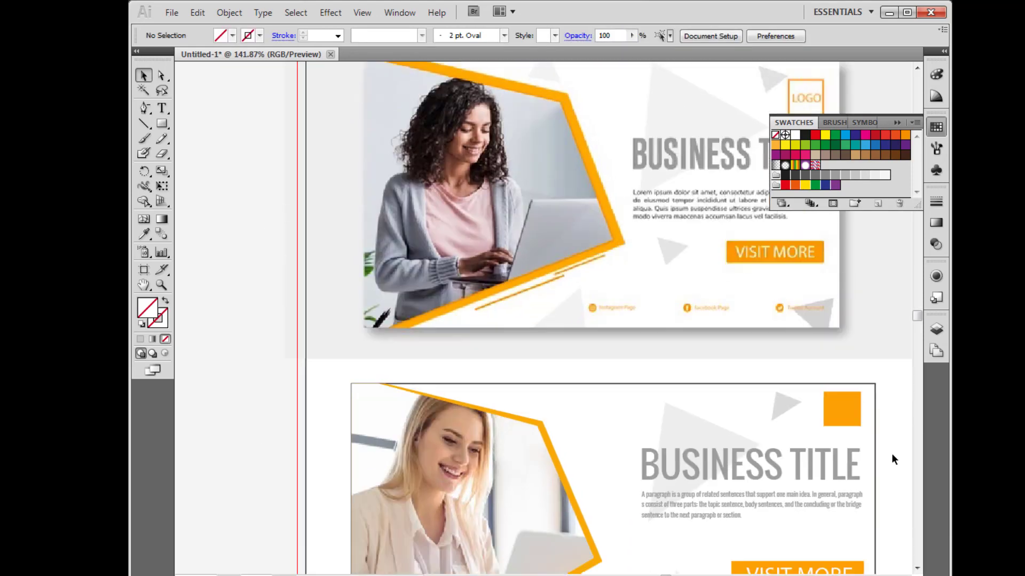
scroll(893, 459, "down", 2)
scroll(619, 267, "down", 2)
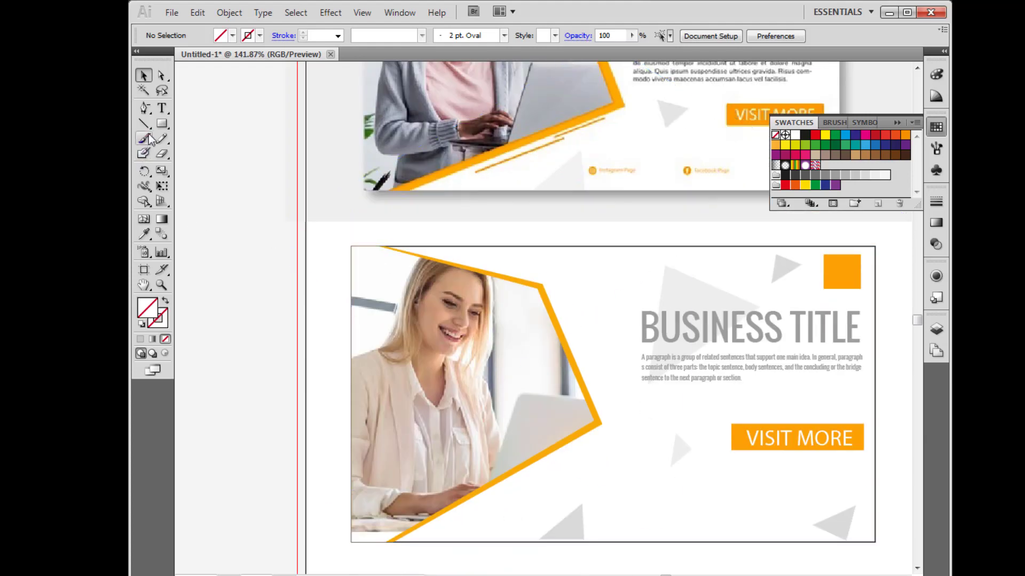
left_click(162, 123)
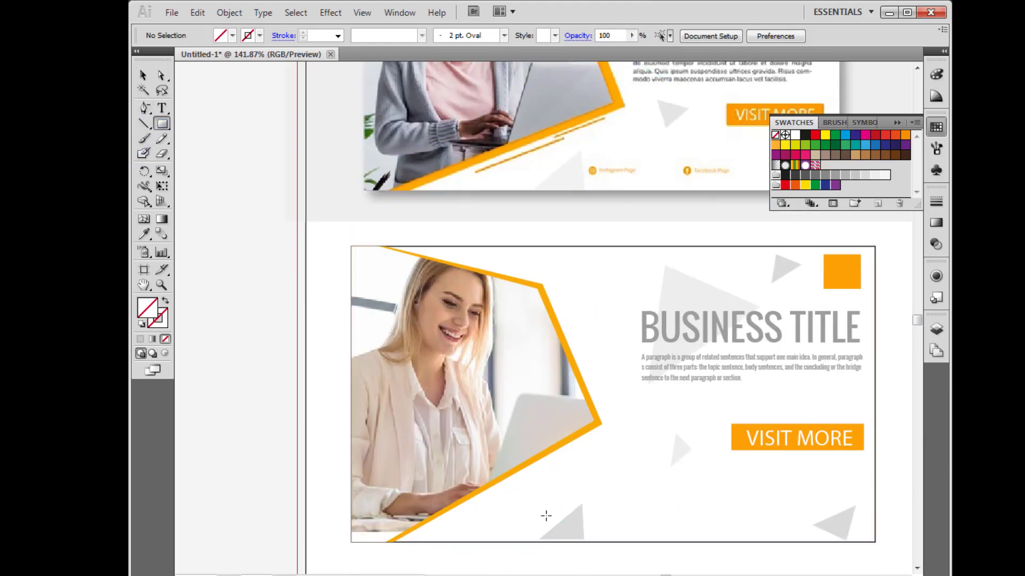
left_click_drag(516, 519, 599, 520)
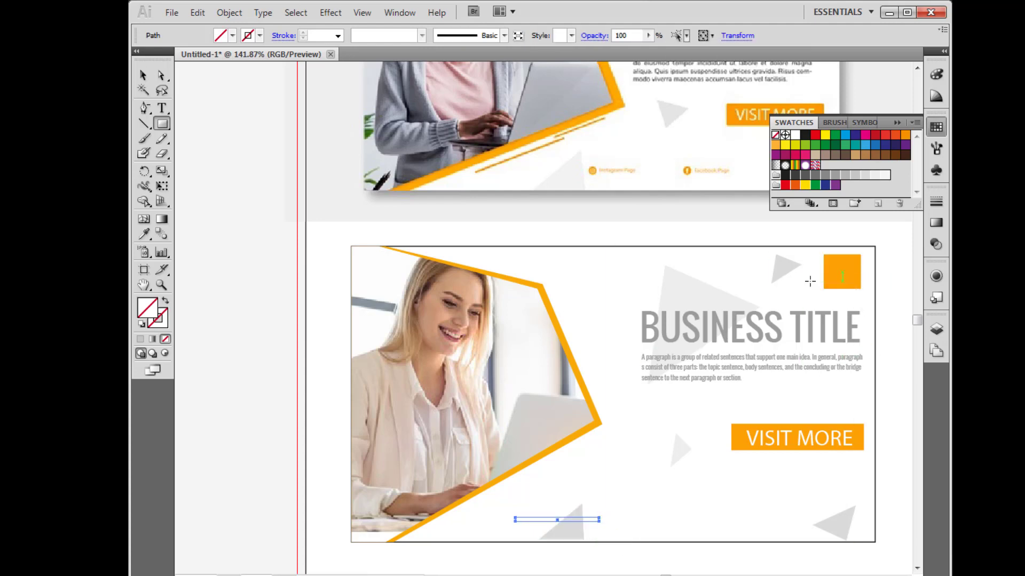
left_click(143, 234)
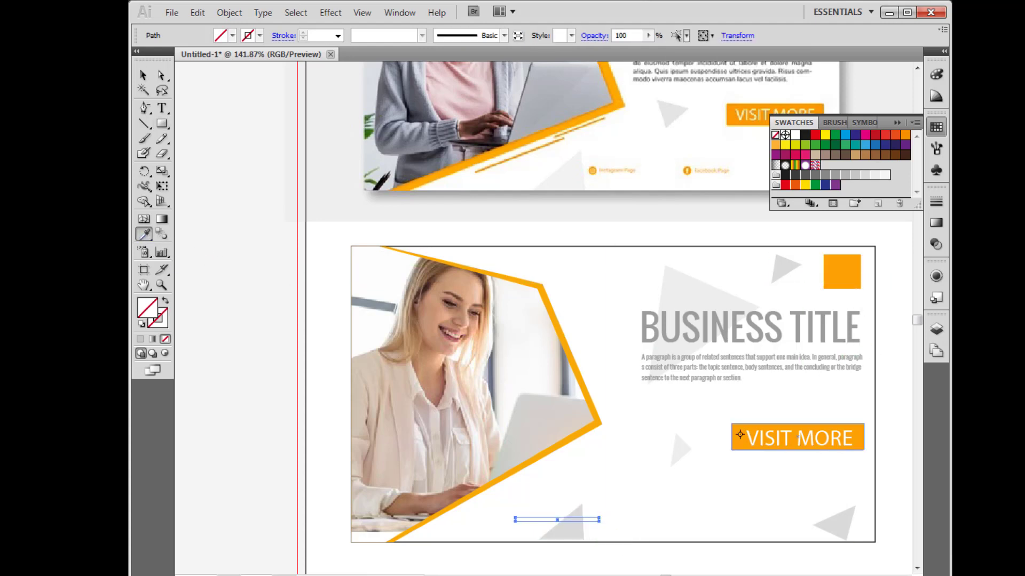
left_click(780, 441)
Duplicate the orange bar into middle and right copies spaced along the bottom edge
left_click(143, 77)
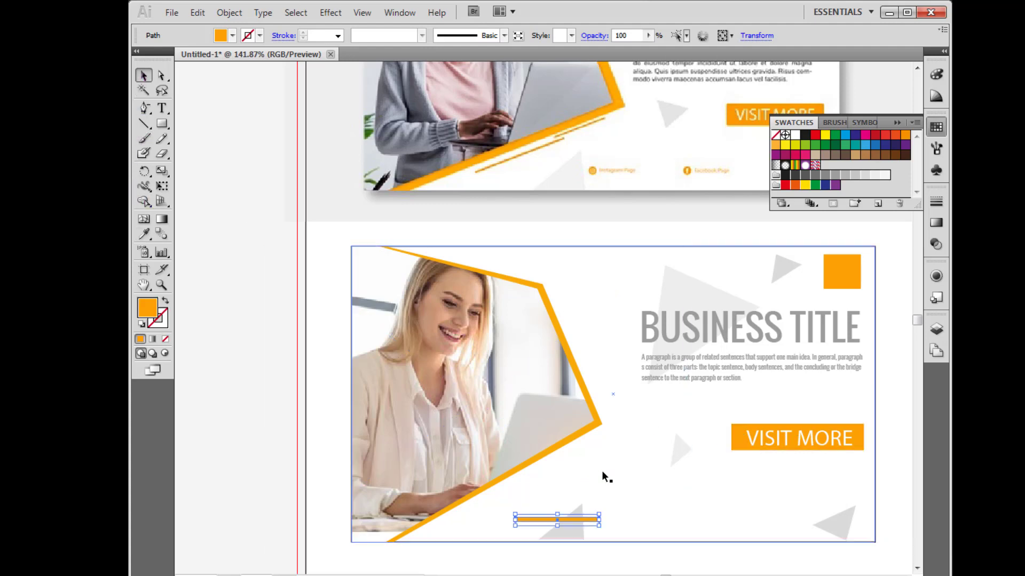
left_click(566, 517, "shift")
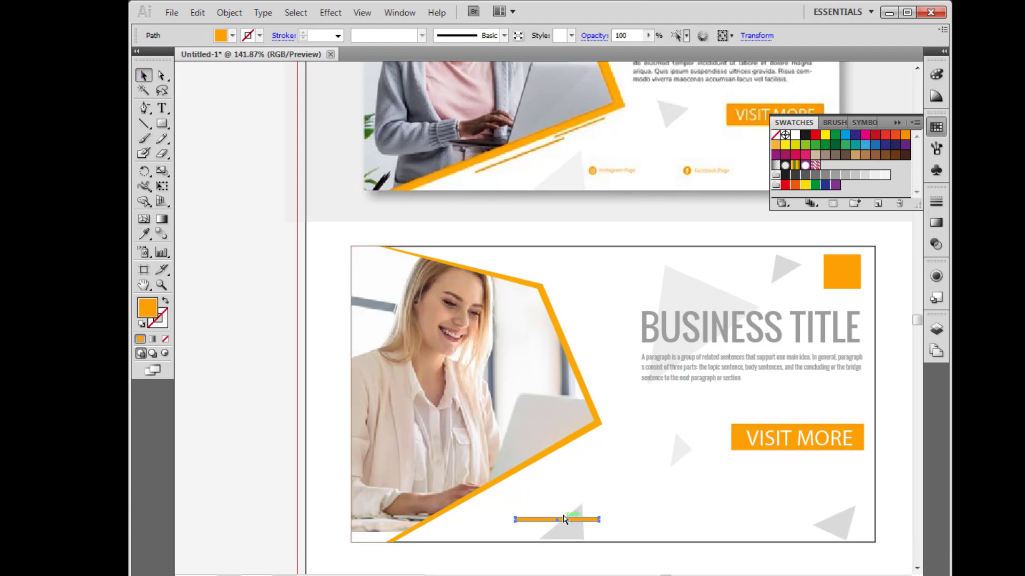
mouse_move(565, 519)
left_mouse_down()
mouse_move(572, 317)
mouse_move(723, 519)
left_mouse_up()
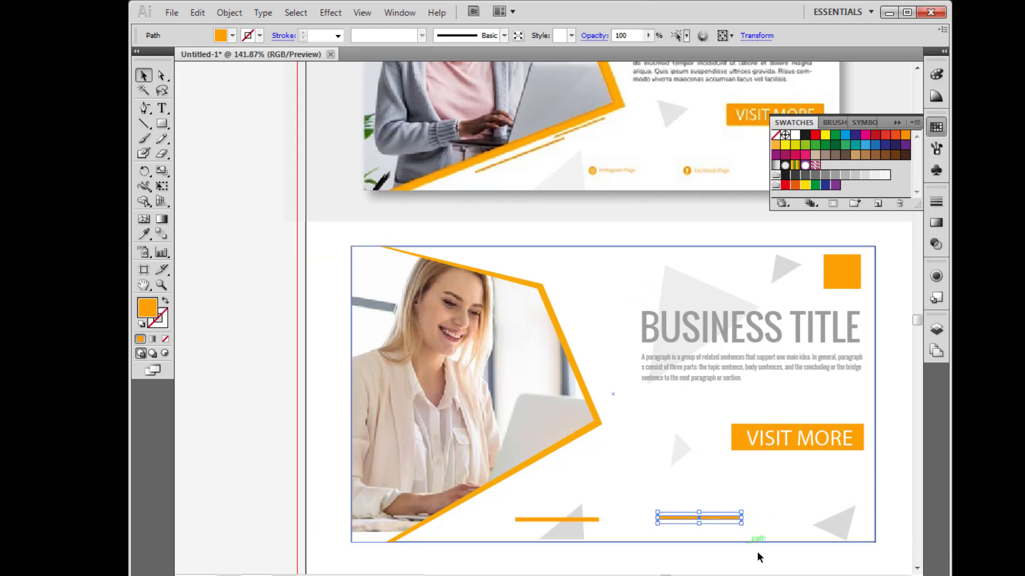
mouse_move(731, 517)
left_mouse_down()
mouse_move(573, 317)
mouse_move(844, 513)
left_mouse_up()
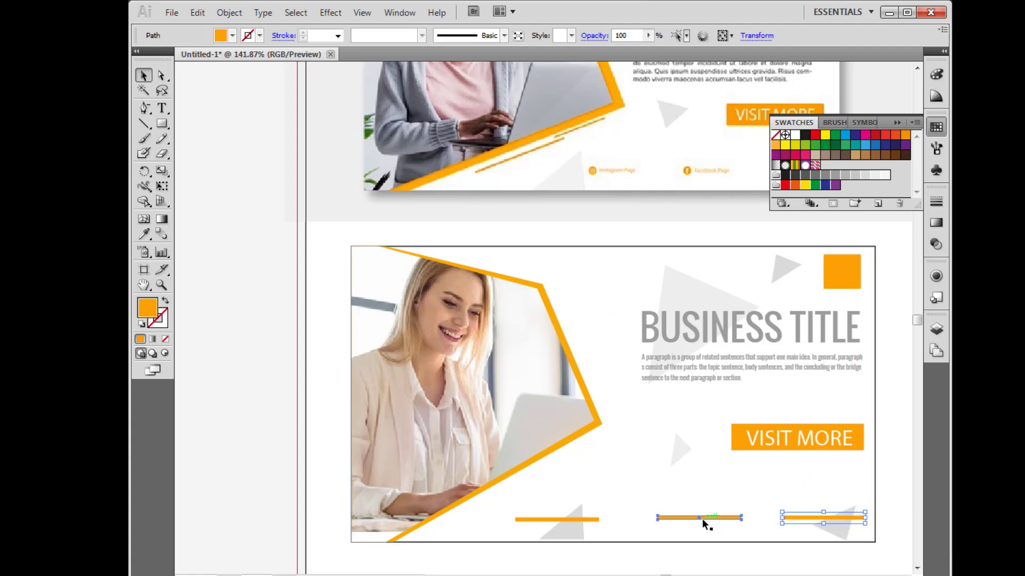
left_click_drag(702, 517, 694, 519)
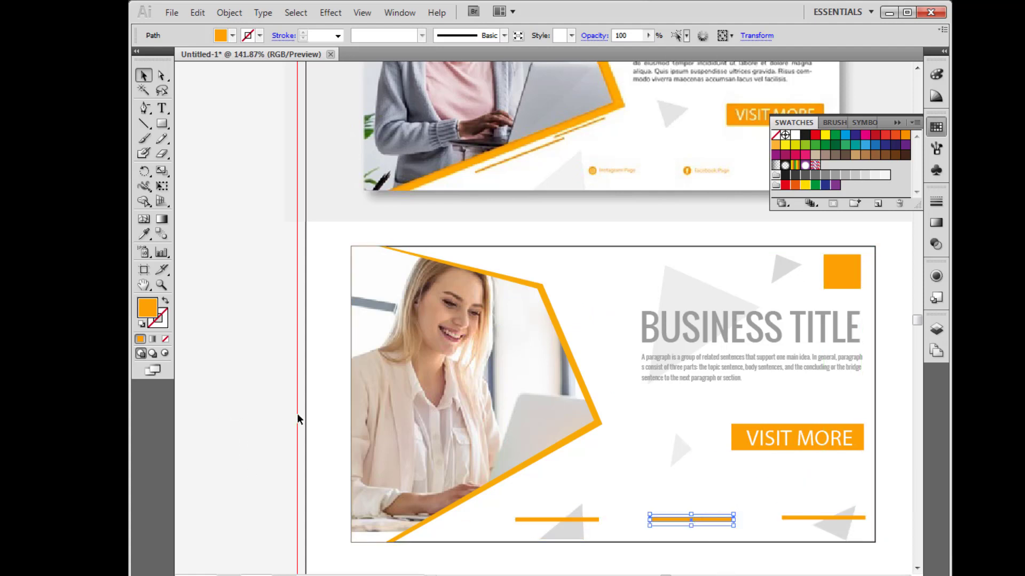
left_click(320, 420)
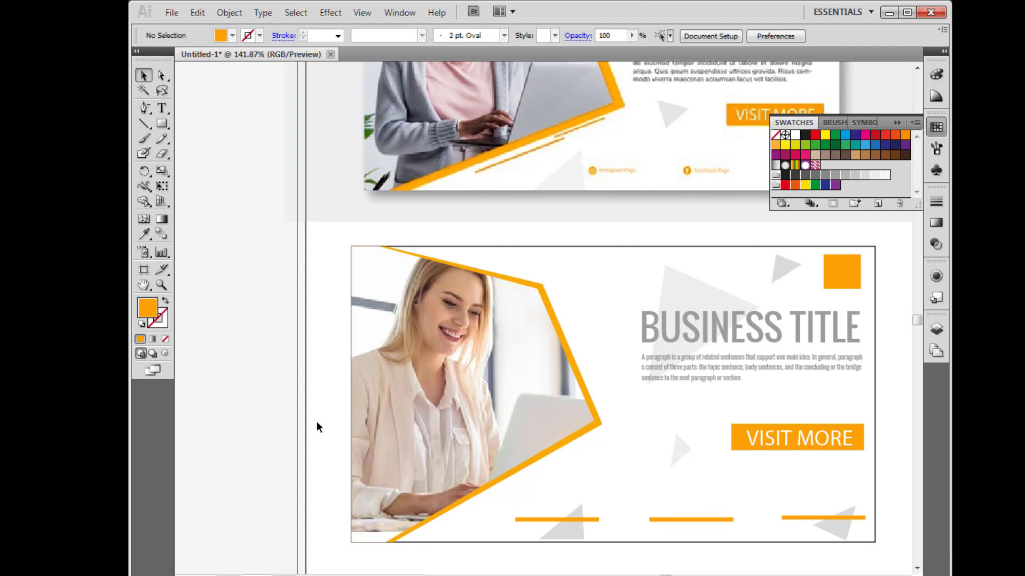
Select BUSINESS TITLE with its paragraph and nudge them five steps down, two left
left_click(390, 386)
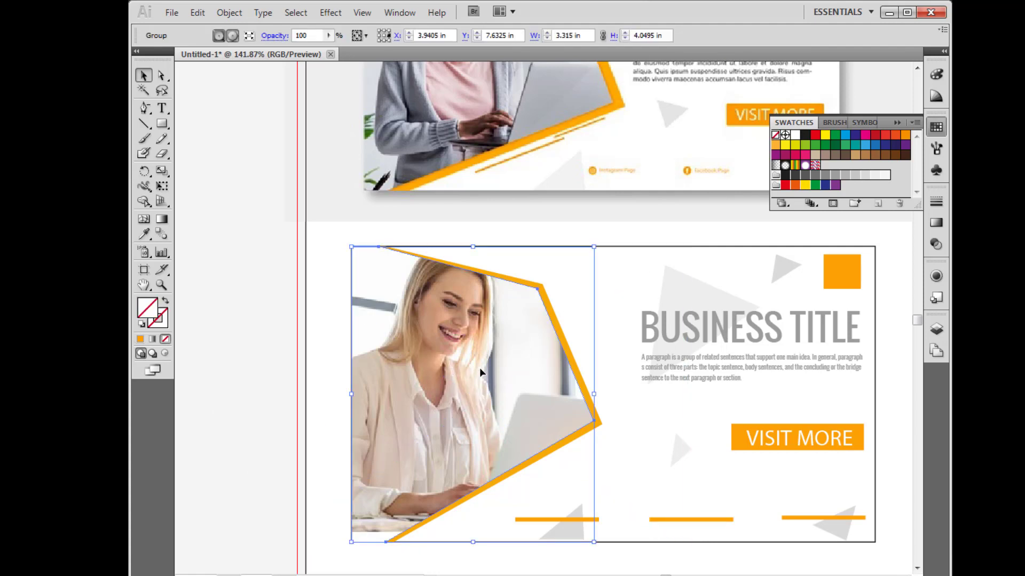
left_click(837, 341)
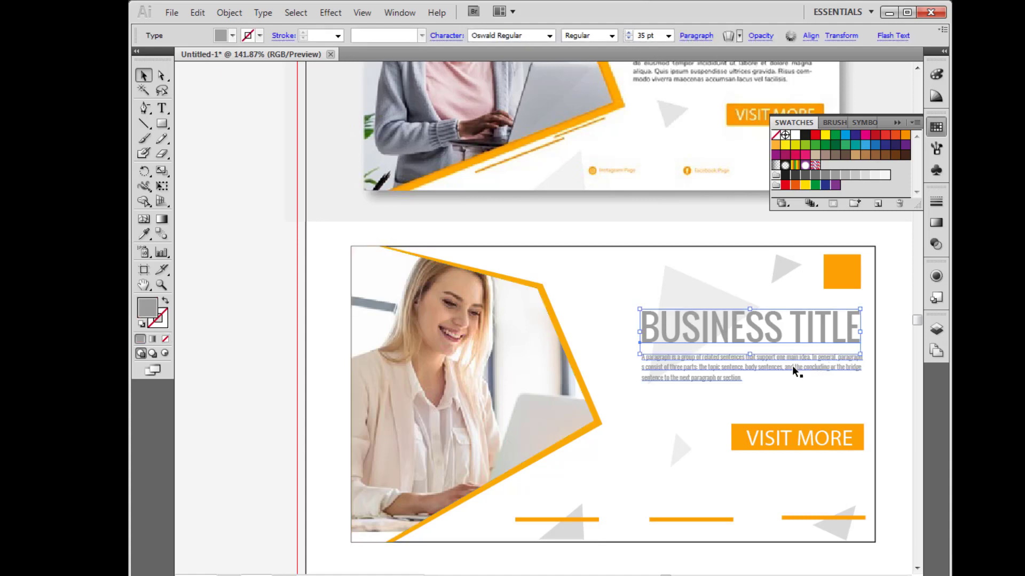
key("Down")
key("Down")
key("Down")
key("Down")
key("Down")
key("Down")
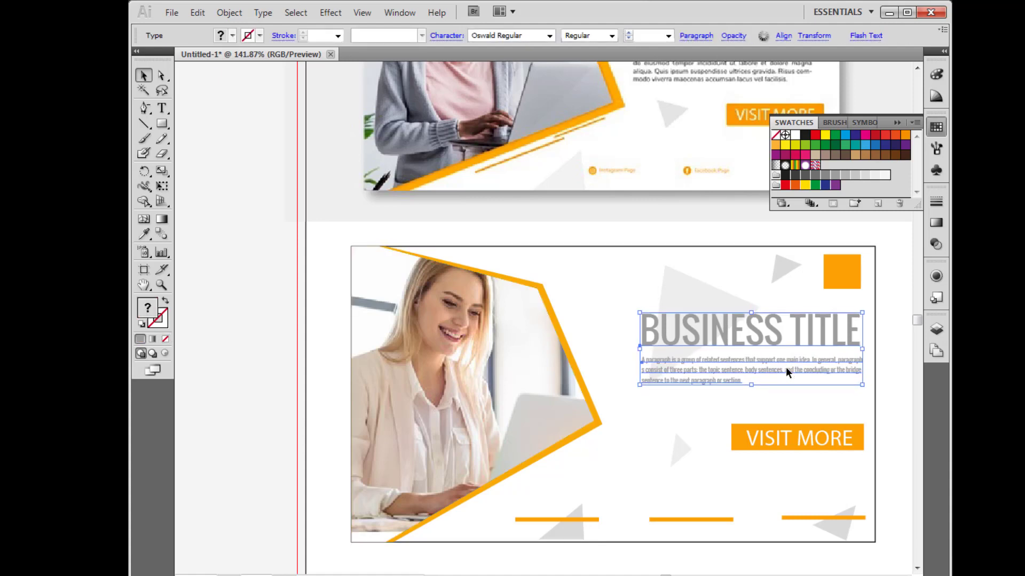
key("Down")
key("Down")
key("Down")
key("Down")
key("Down")
key("Down")
key("Down")
key("Down")
key("Down")
key("Down")
key("Down")
key("Down")
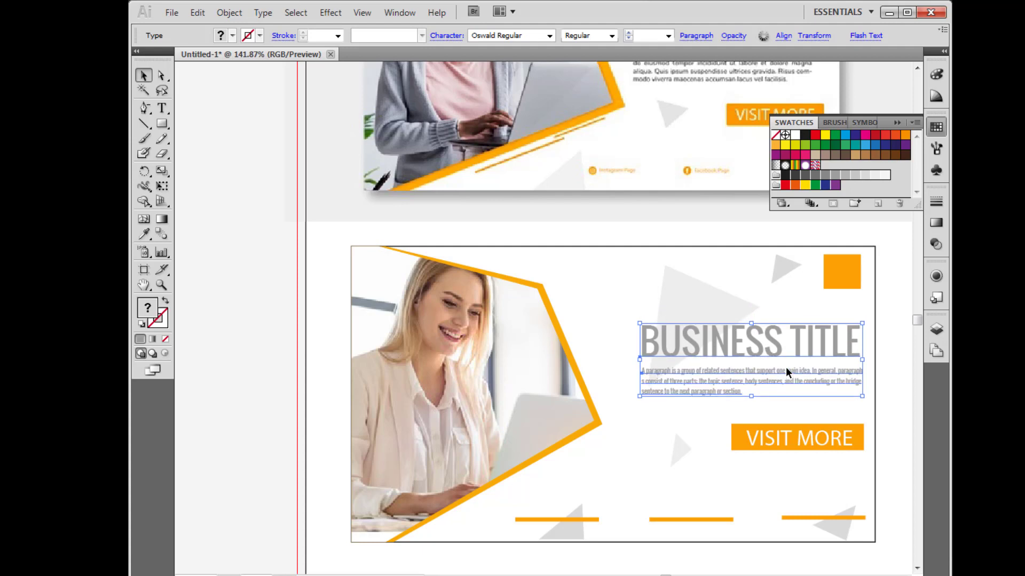
key("Down")
key("Down")
key("Left")
key("Left")
key("Left")
key("Down")
key("Down")
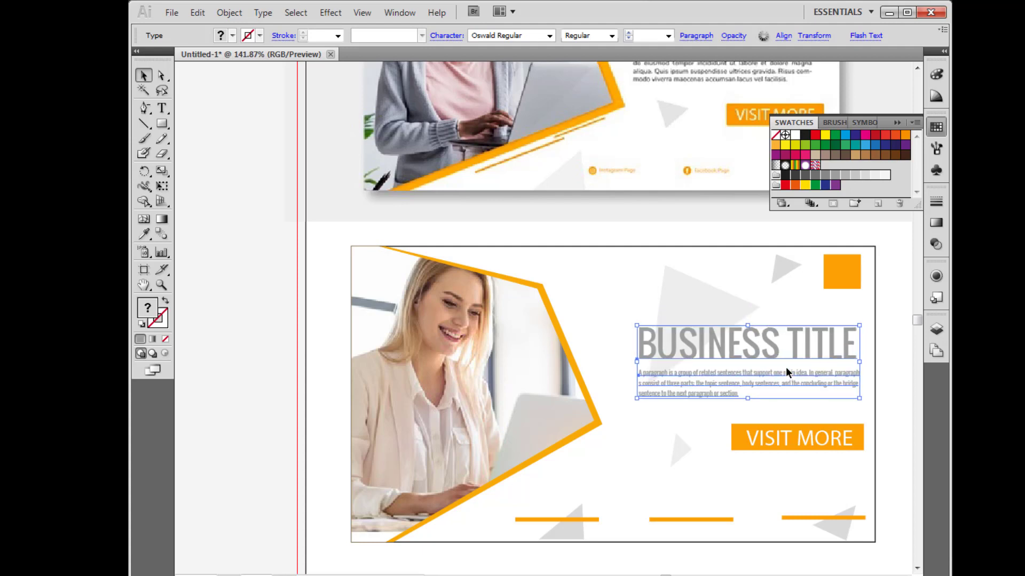
key("Left")
key("Left")
key("Down")
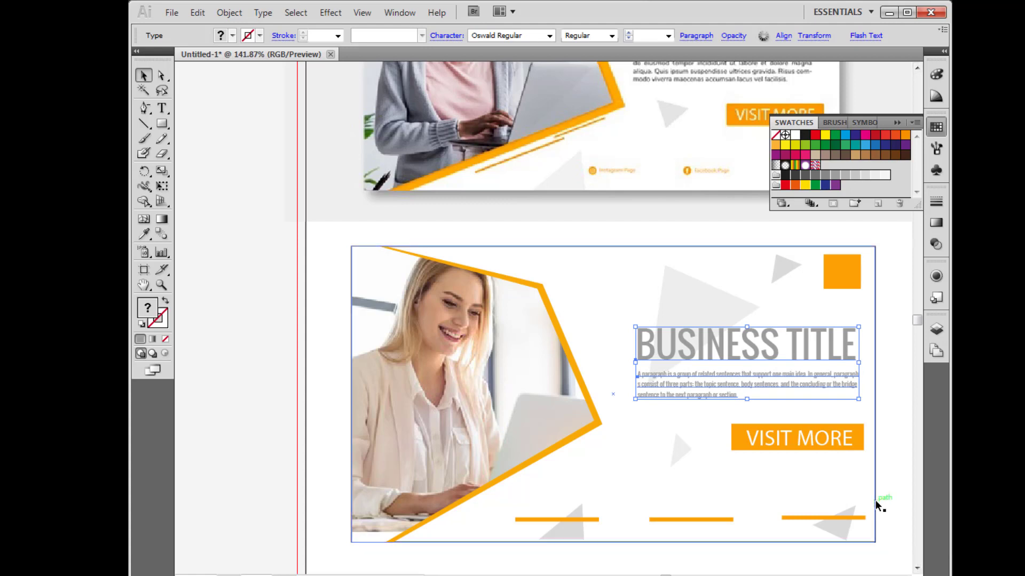
left_click(885, 450)
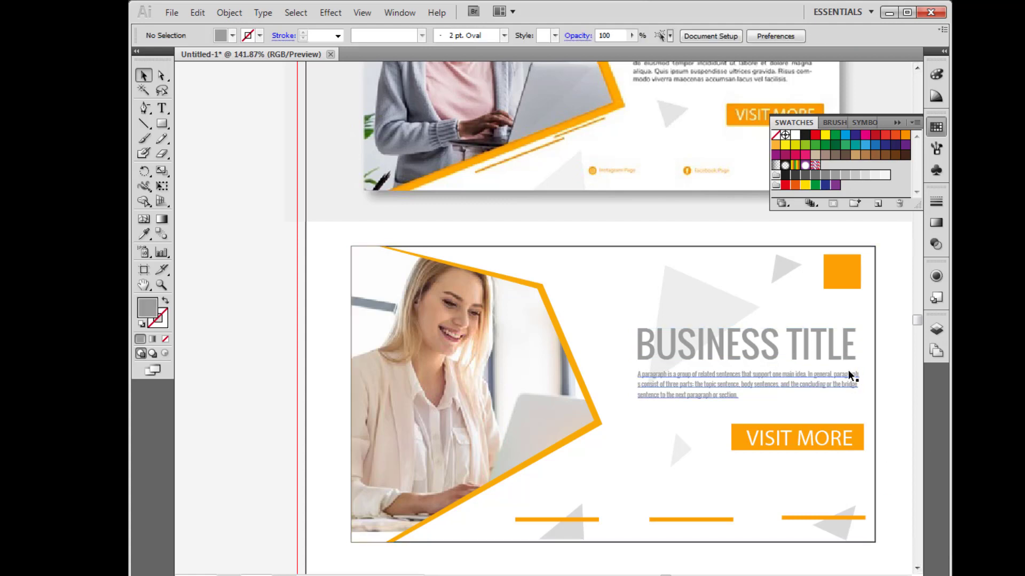